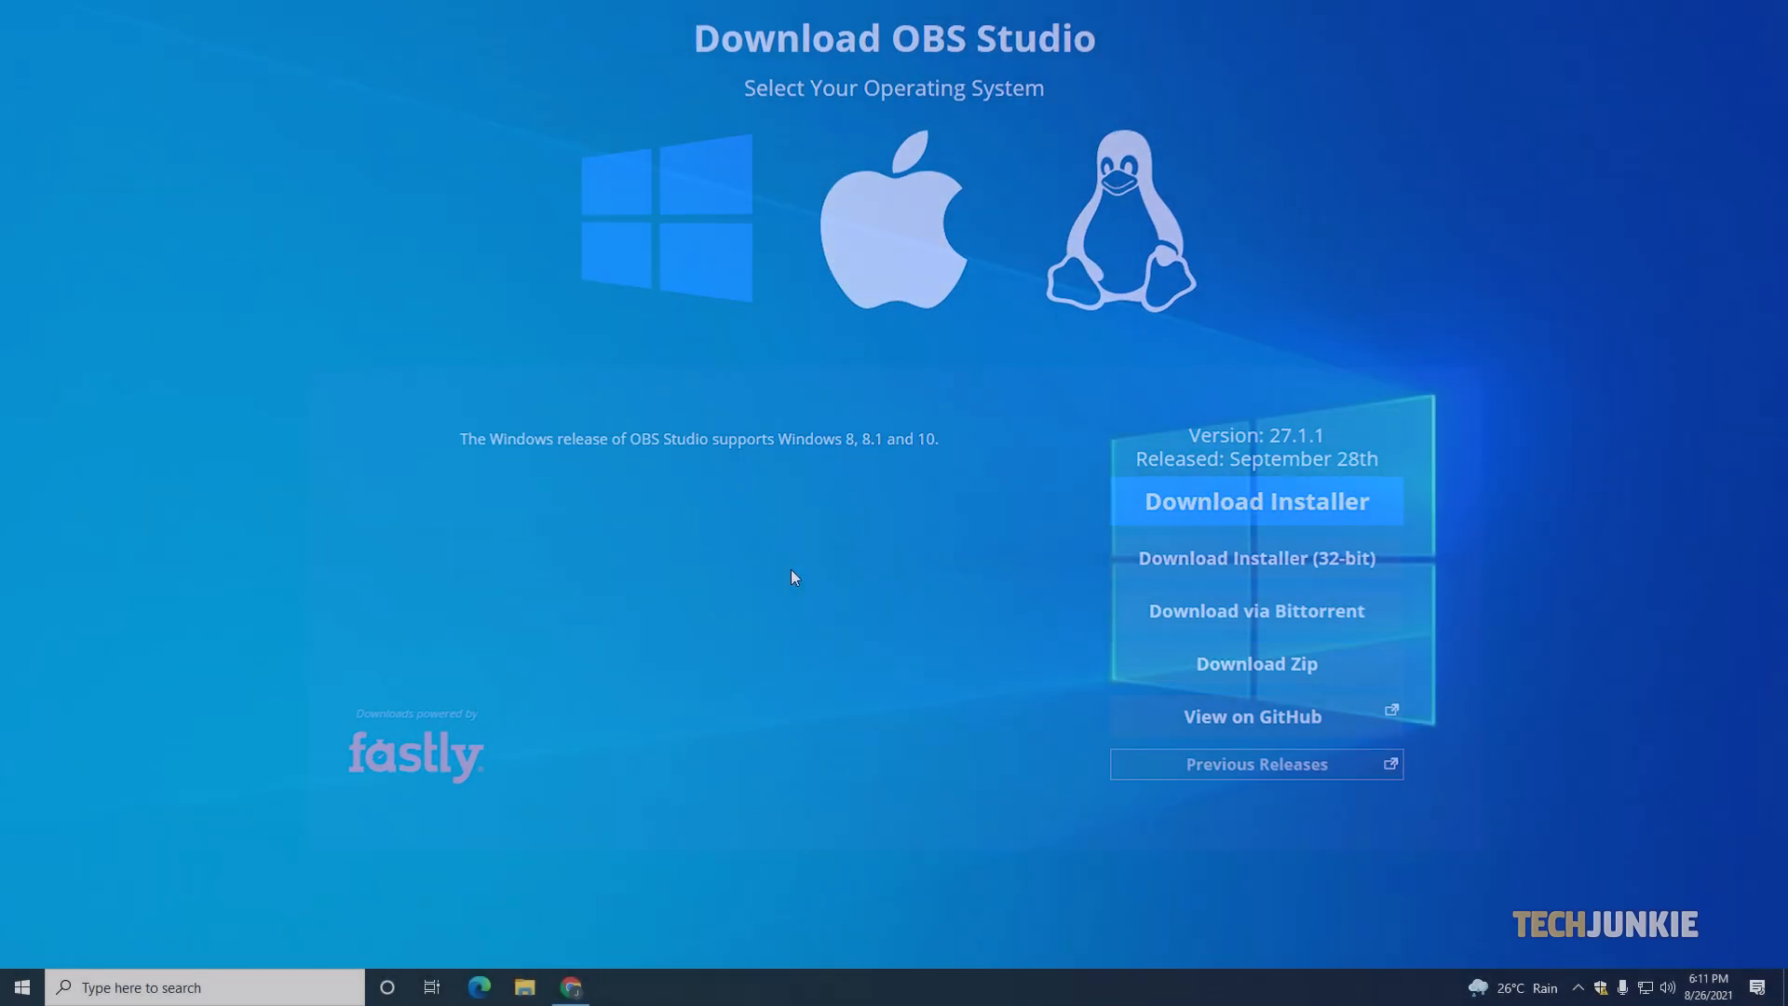
# Search Windows for 'OBS' and launch OBS Studio (64bit).
pyautogui.press('super')
pyautogui.write('OBS')
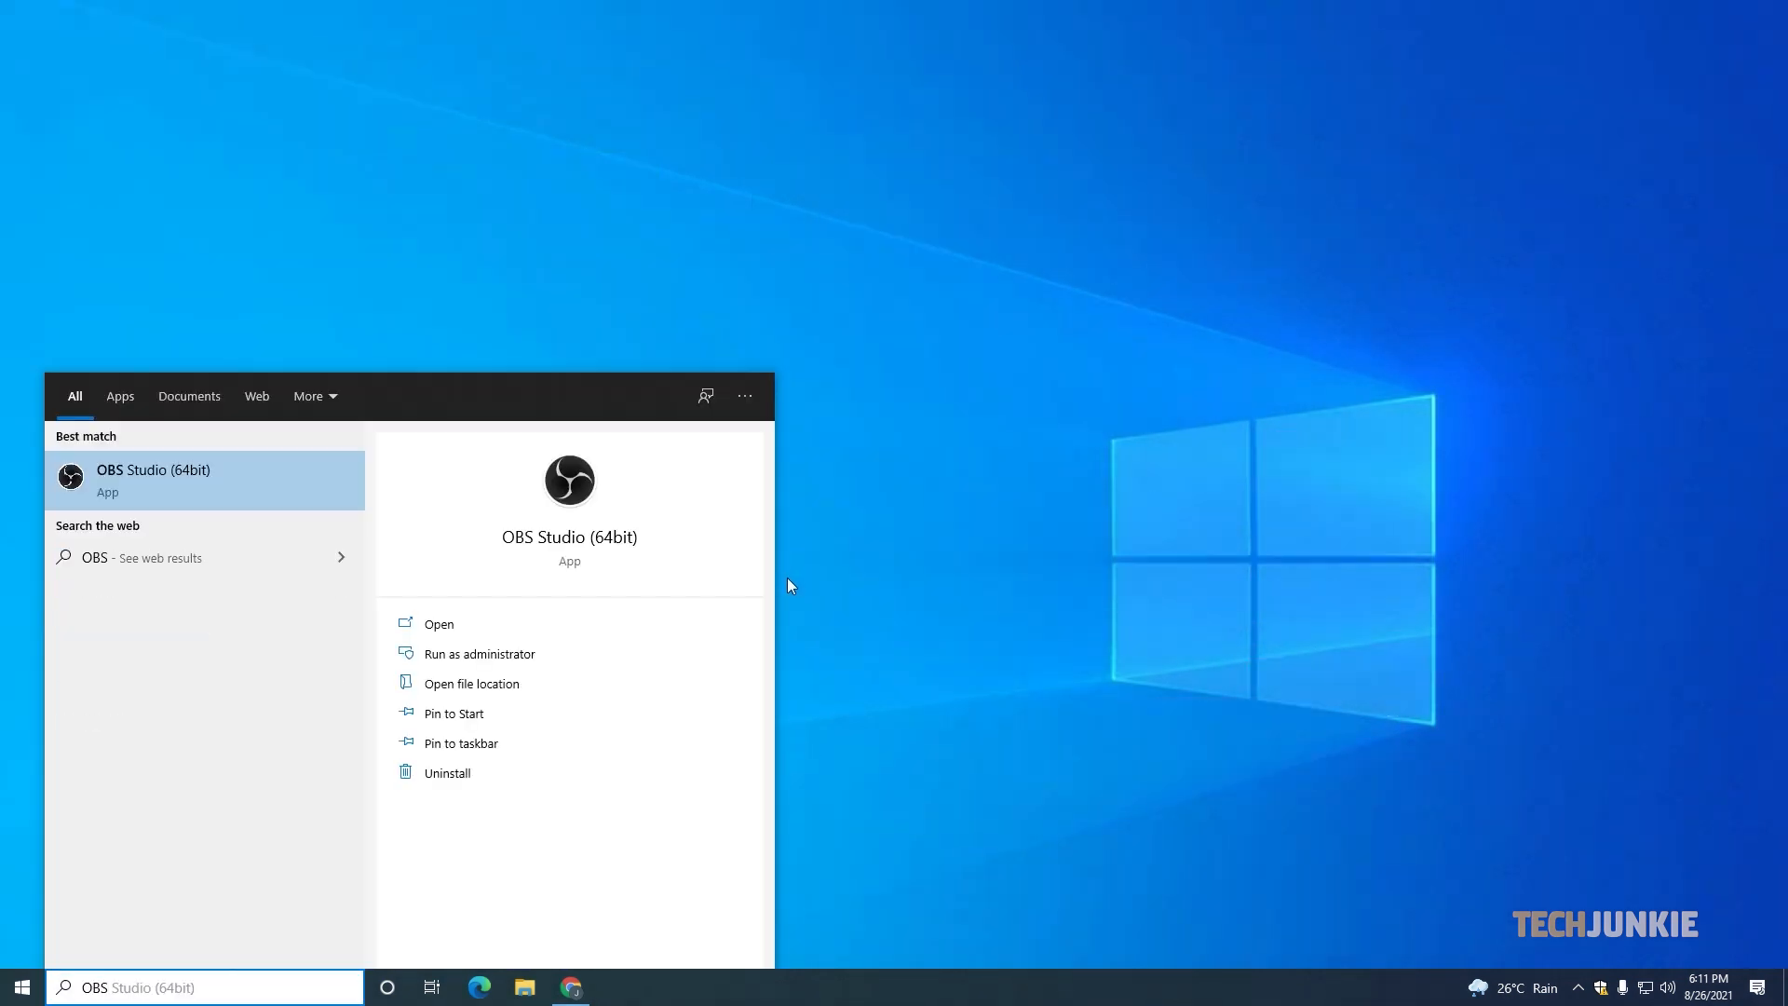
pyautogui.click(259, 485)
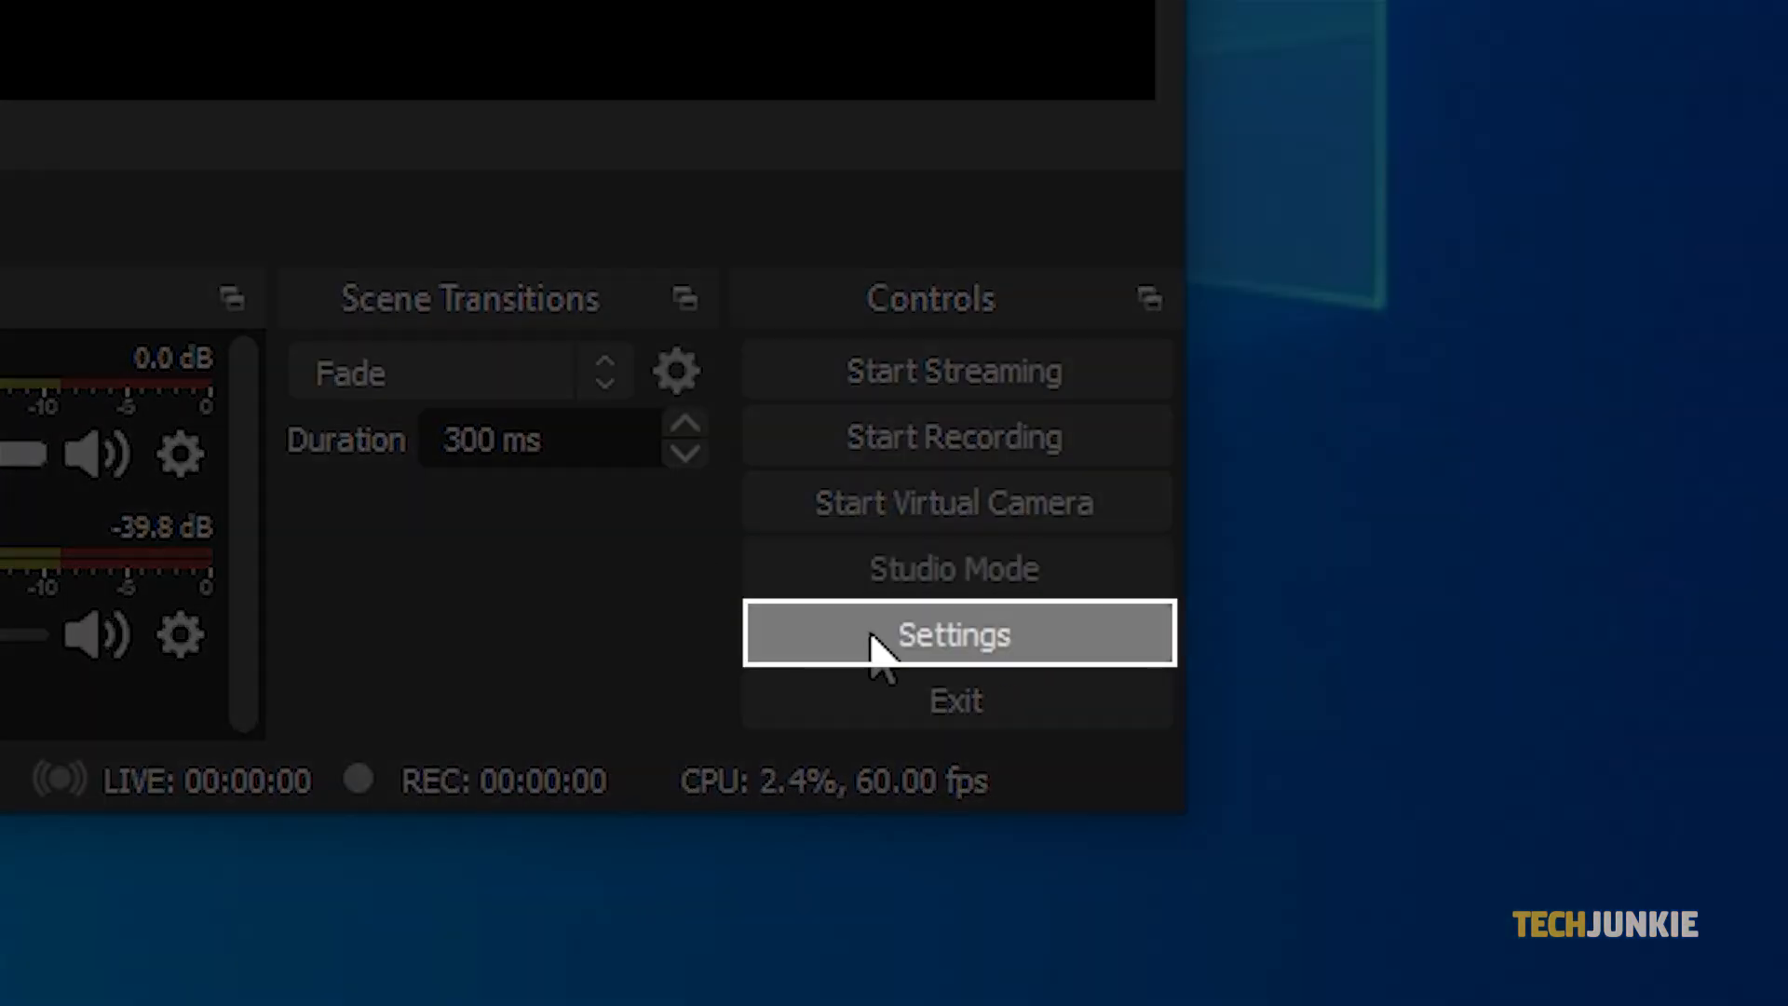
# Set the streaming service to Twitch in the OBS Stream settings.
pyautogui.click(873, 638)
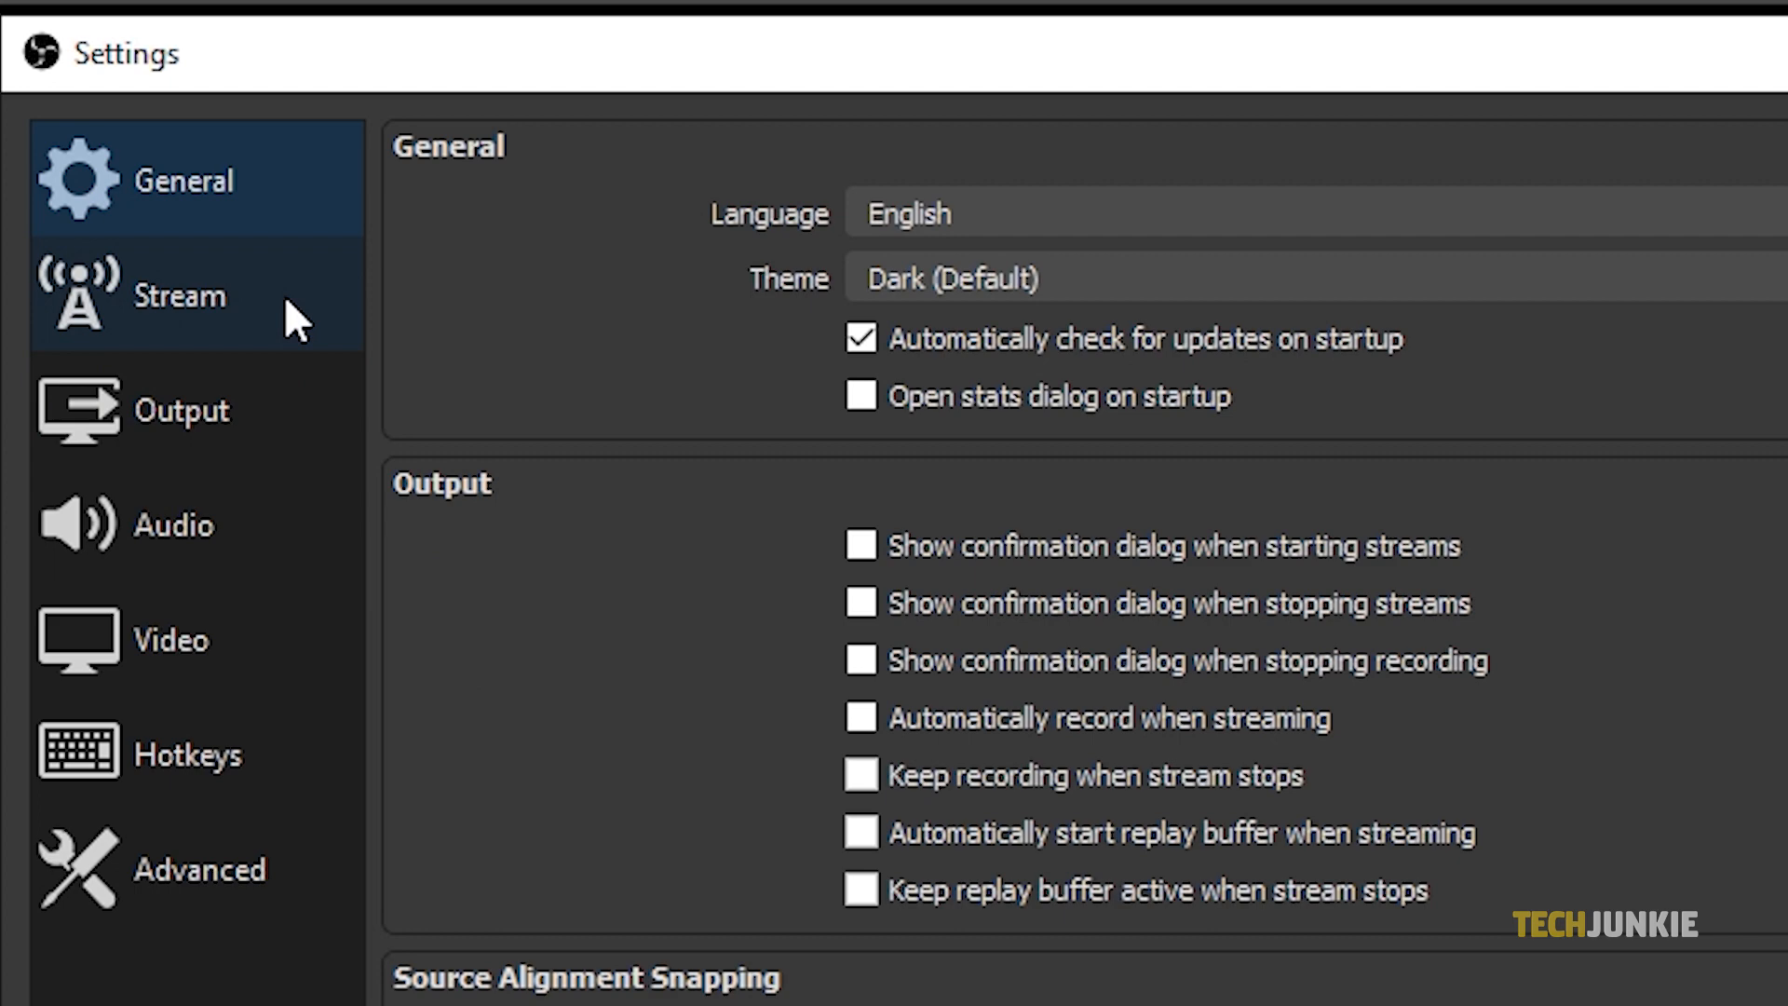
pyautogui.click(285, 296)
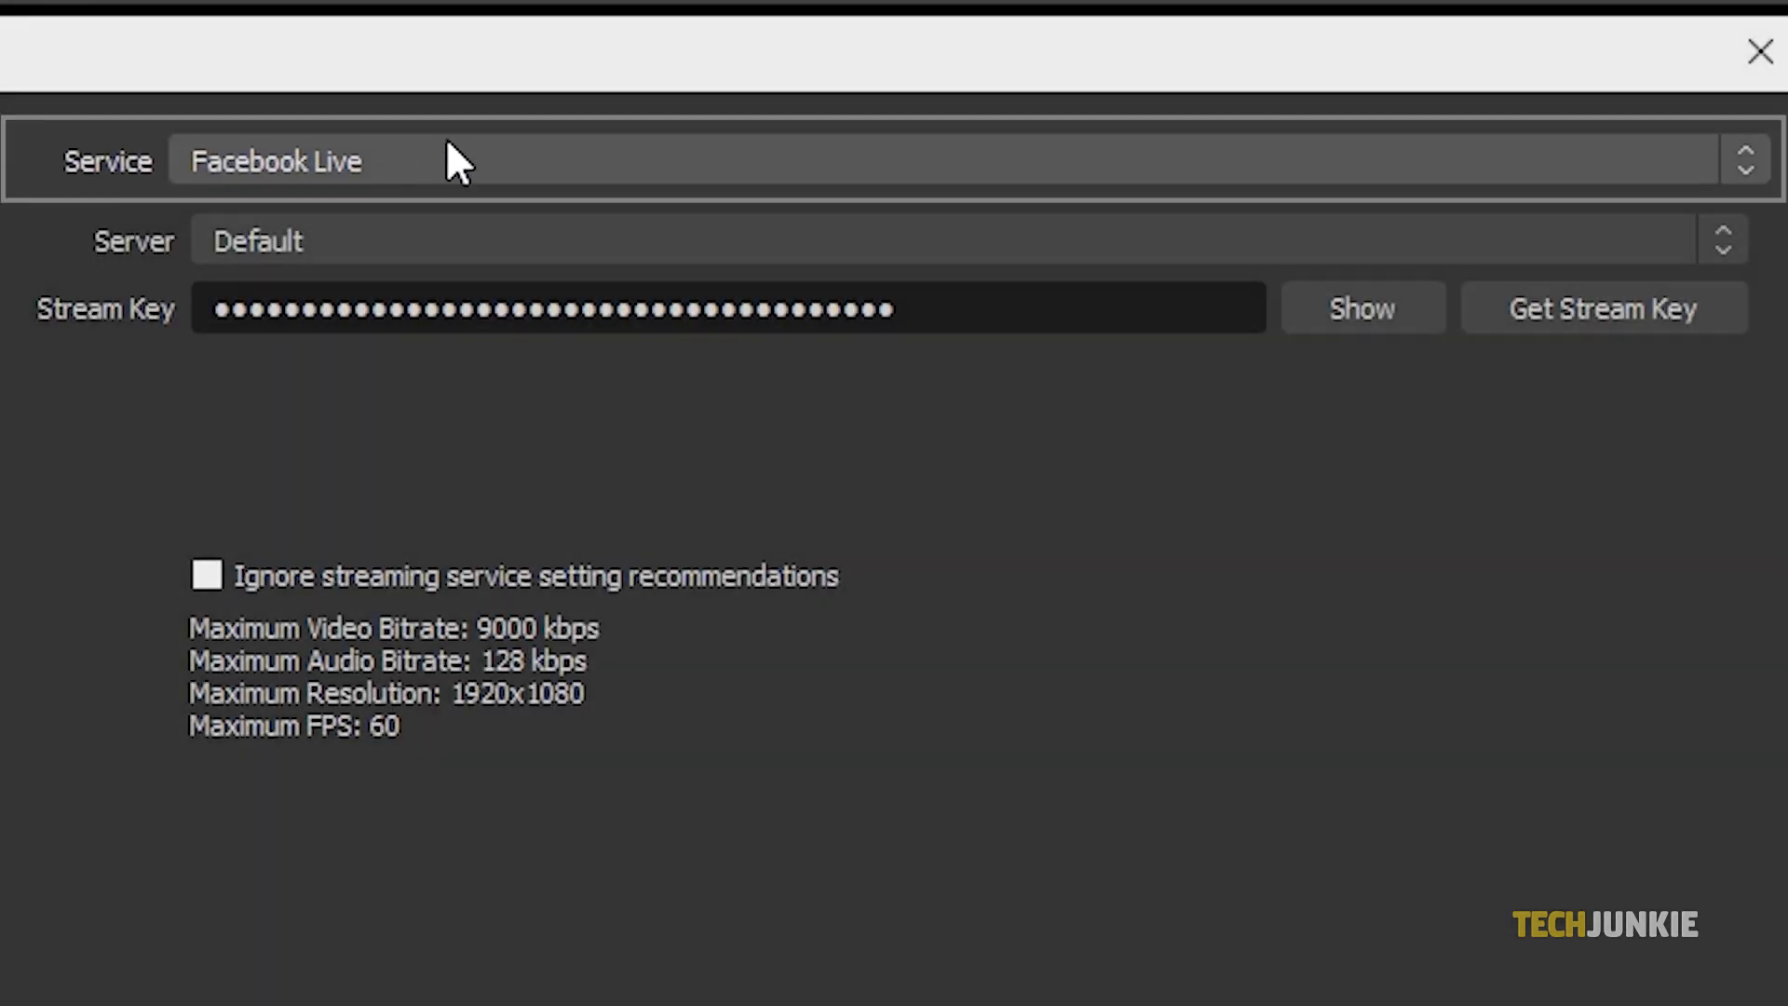
pyautogui.click(453, 154)
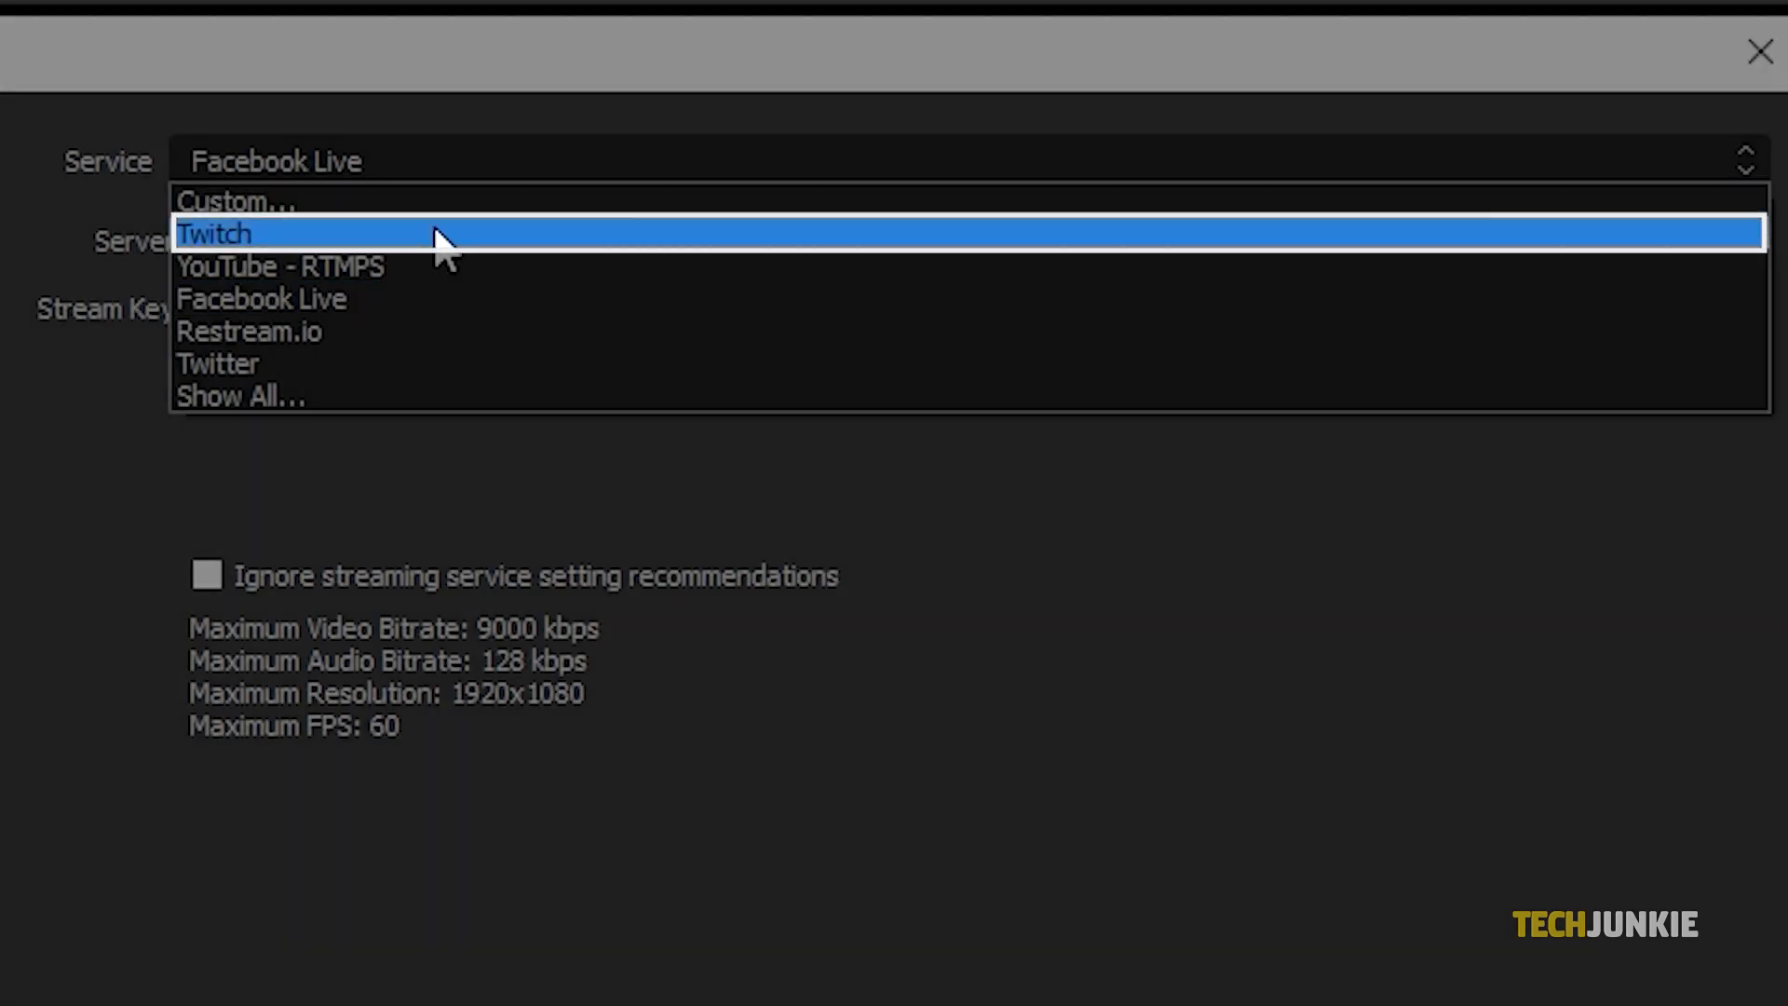
pyautogui.click(435, 233)
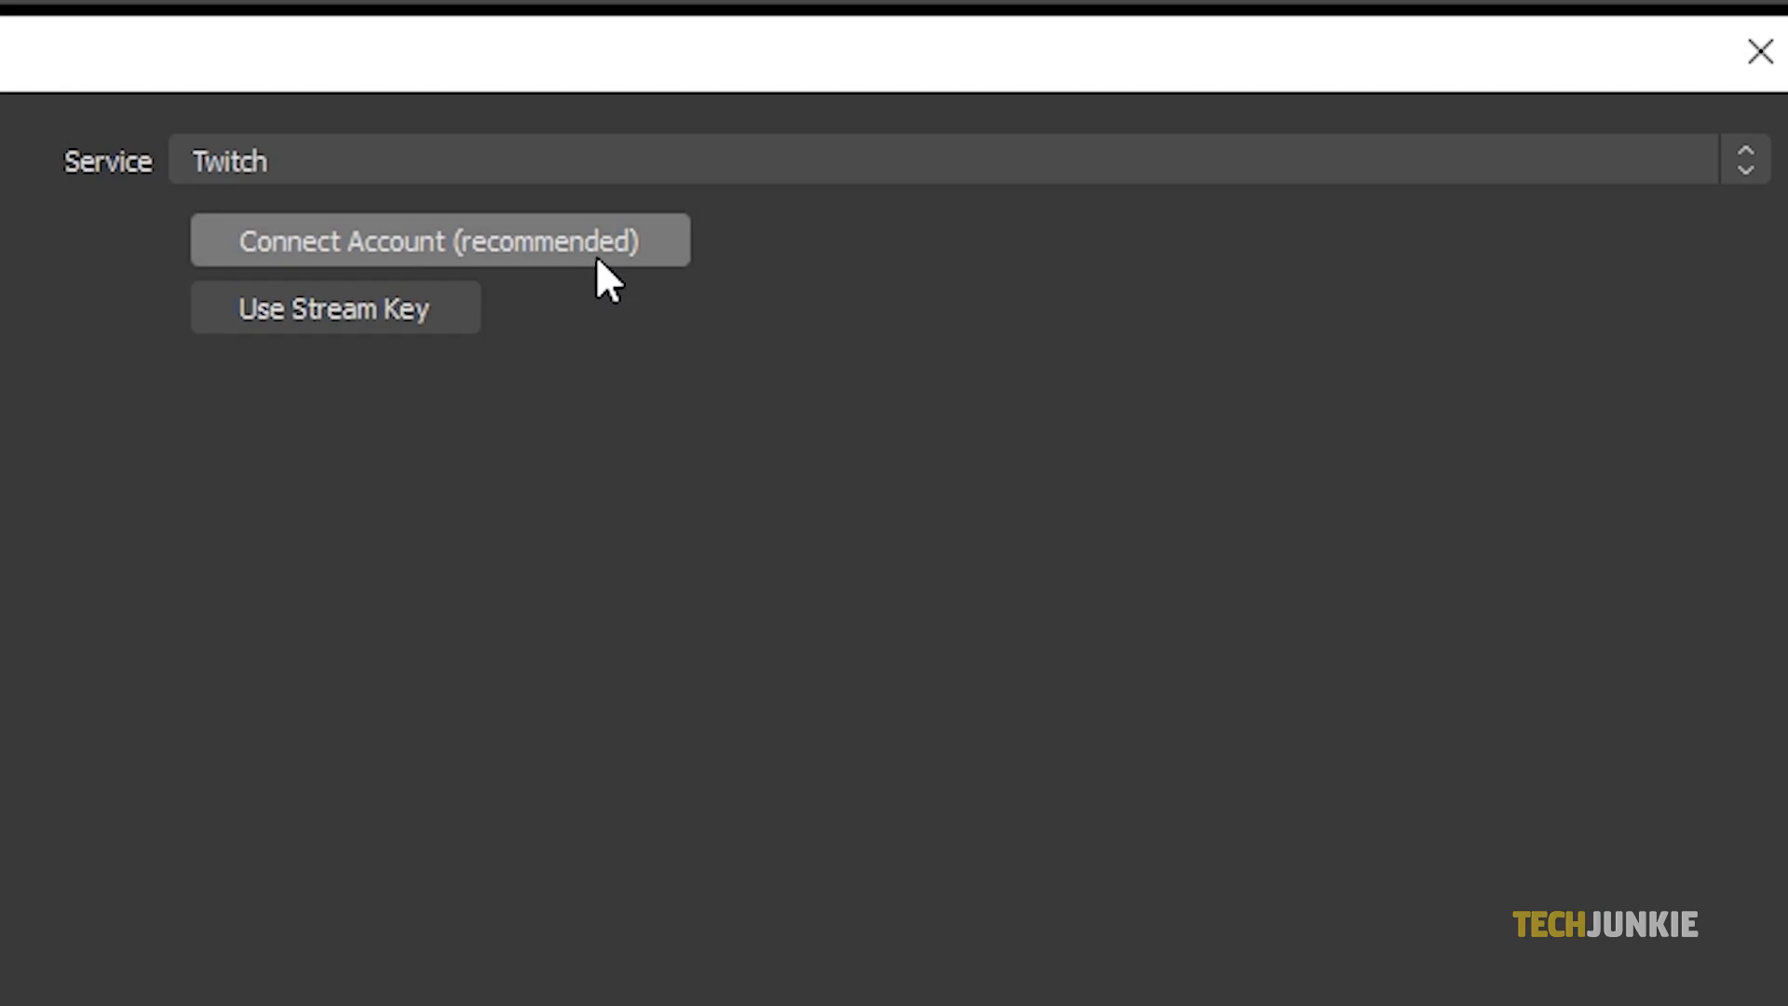
# Connect the Twitch account, save the settings, and move the Stream Information and Chat docks aside.
pyautogui.click(598, 257)
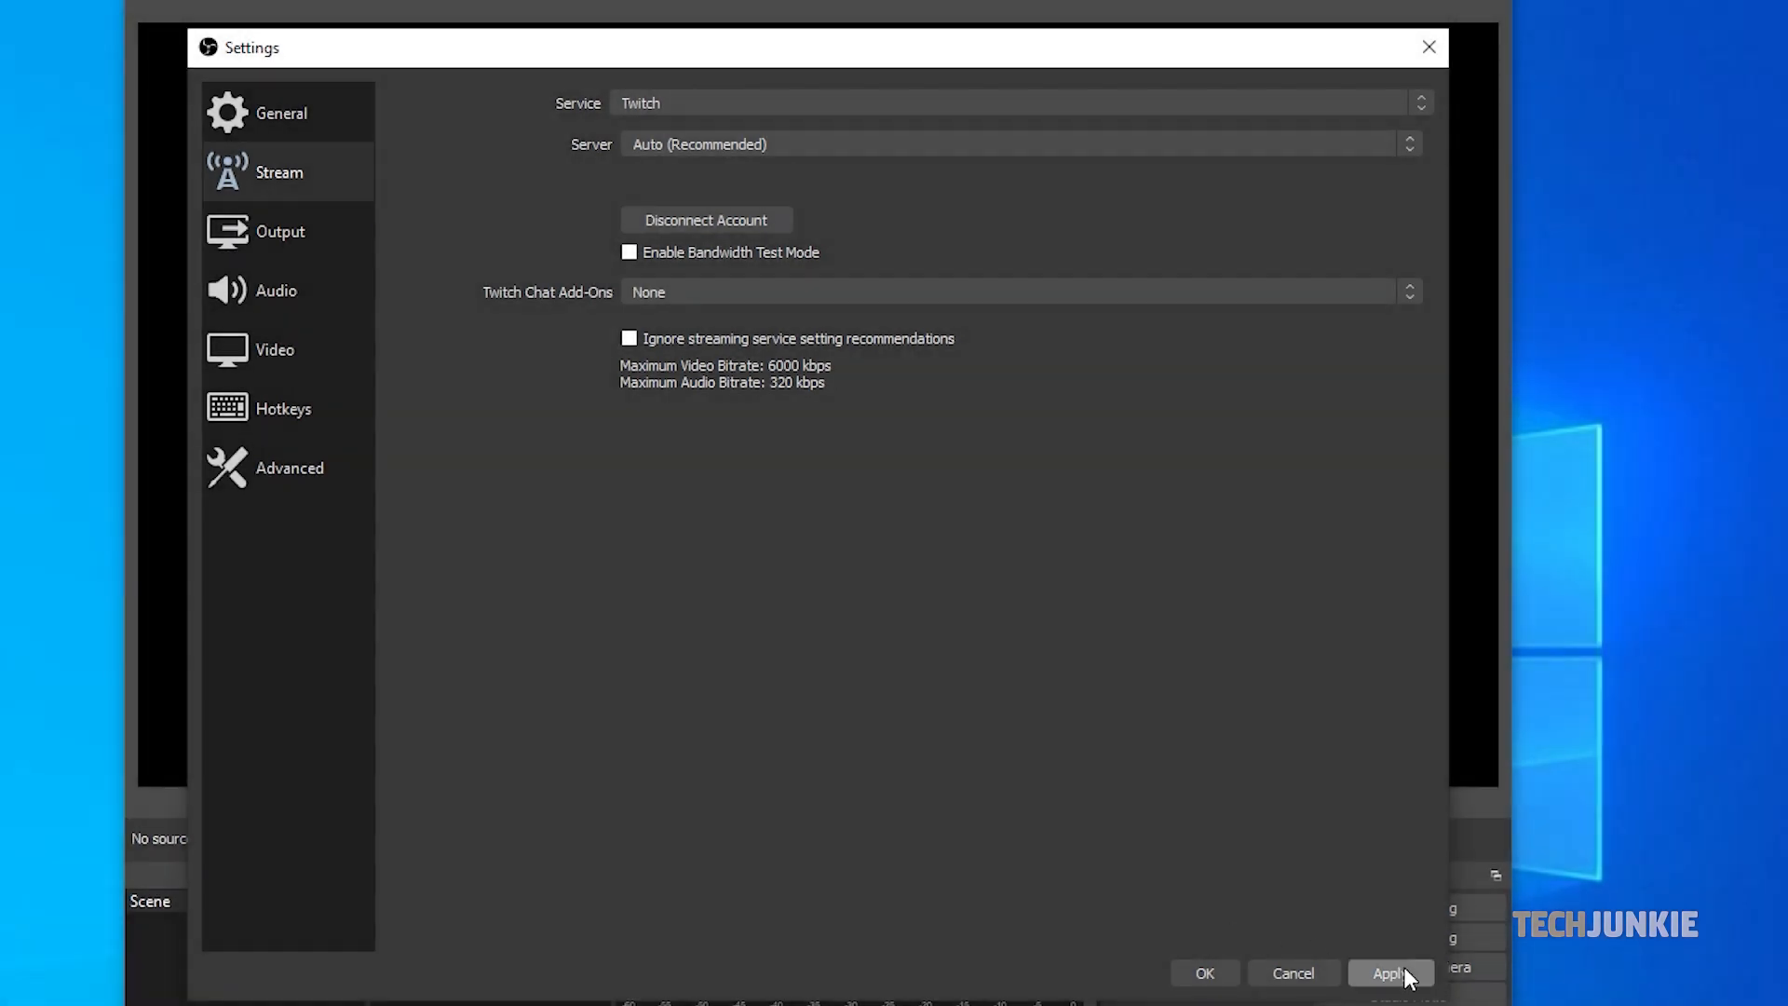
pyautogui.click(1392, 973)
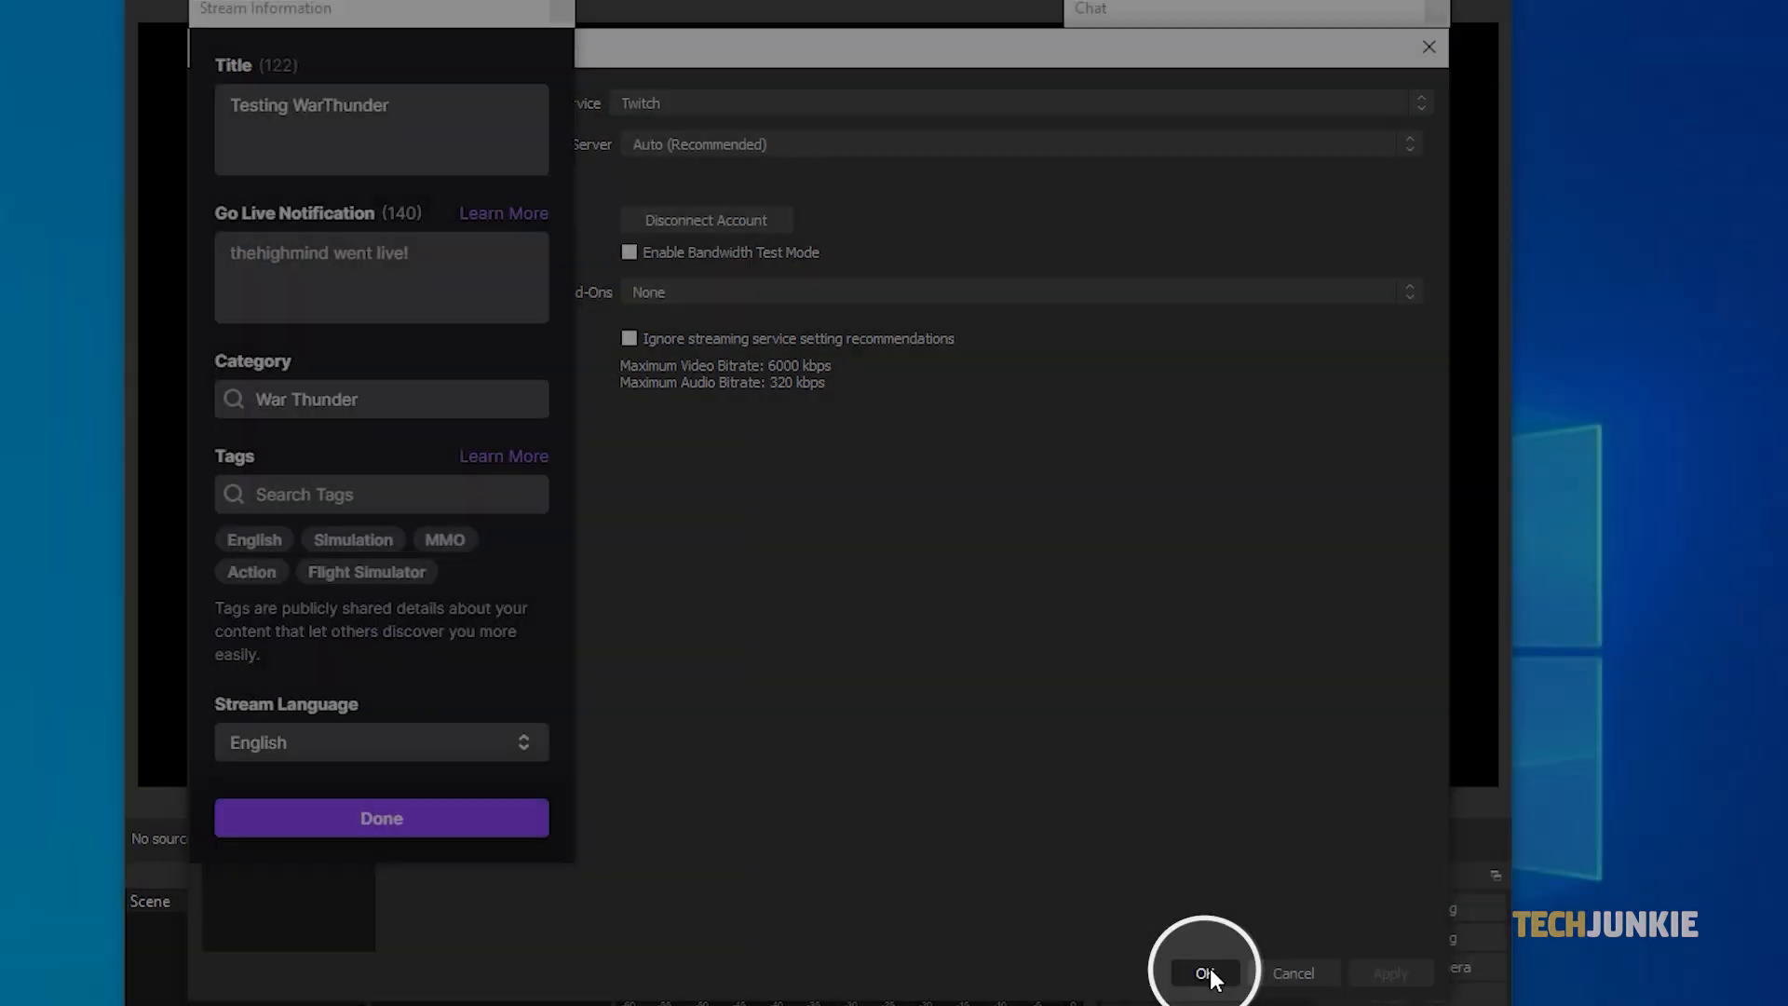
pyautogui.click(1208, 973)
pyautogui.moveTo(488, 11); pyautogui.dragTo(1, 21)
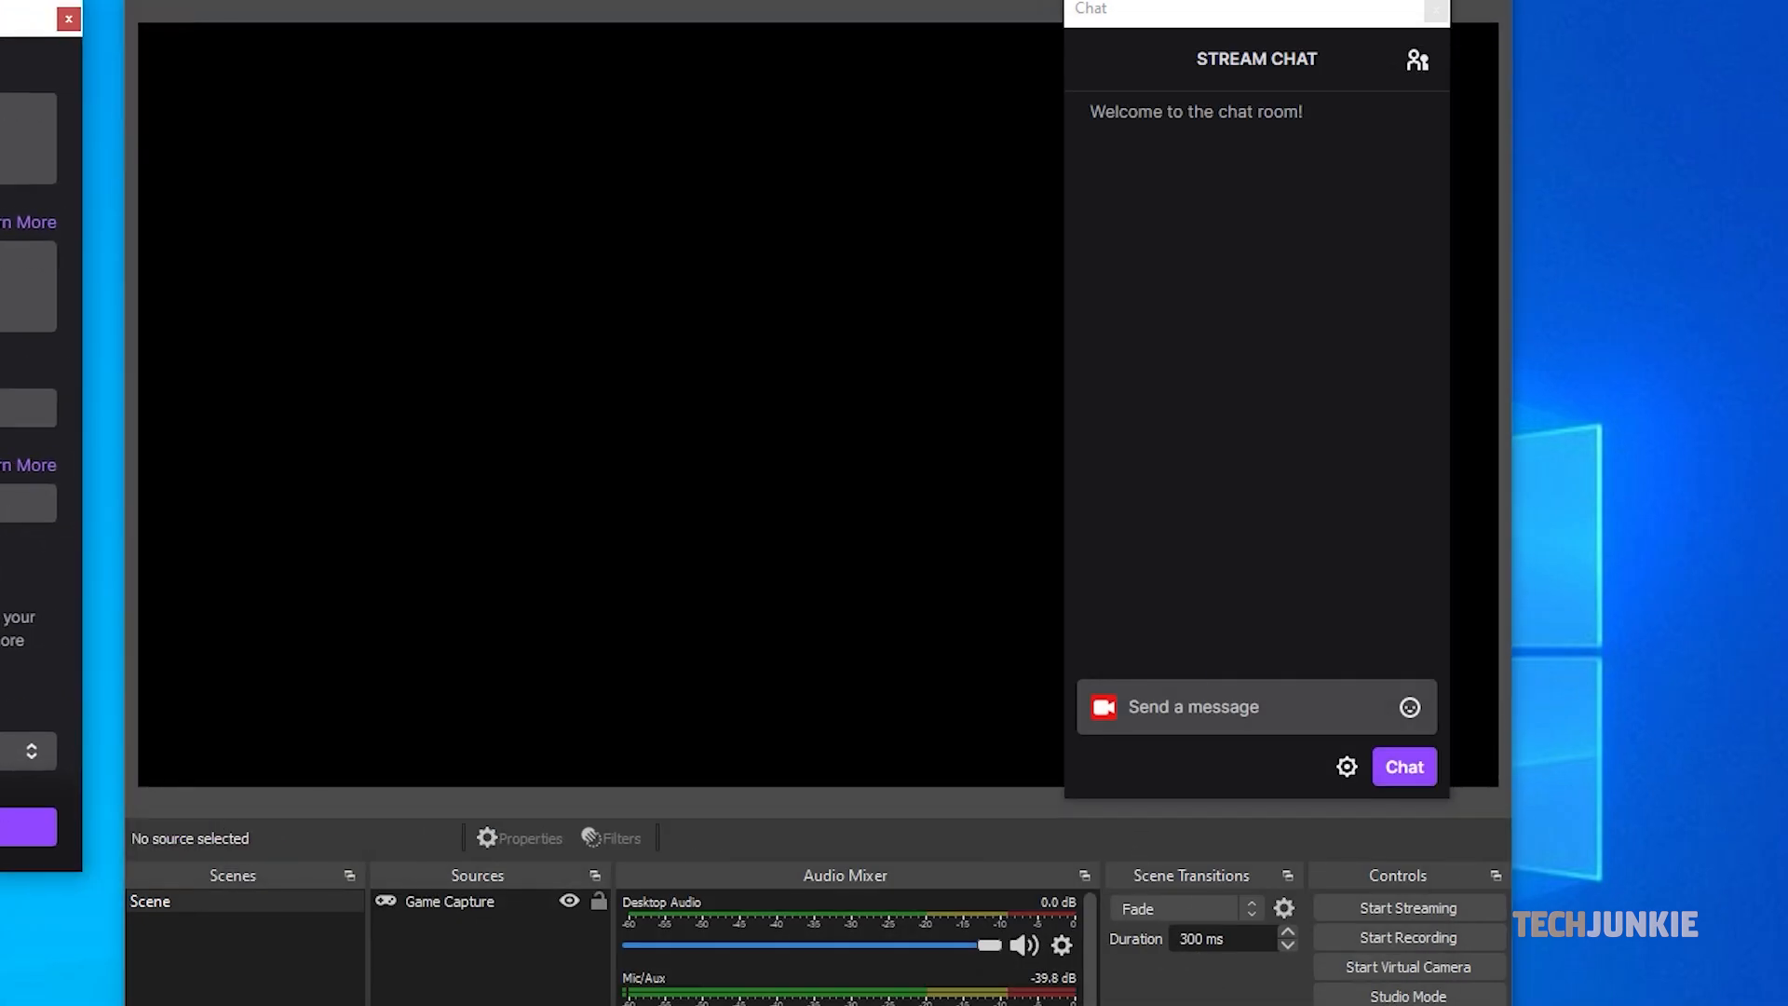
pyautogui.moveTo(1112, 15); pyautogui.dragTo(1593, 85)
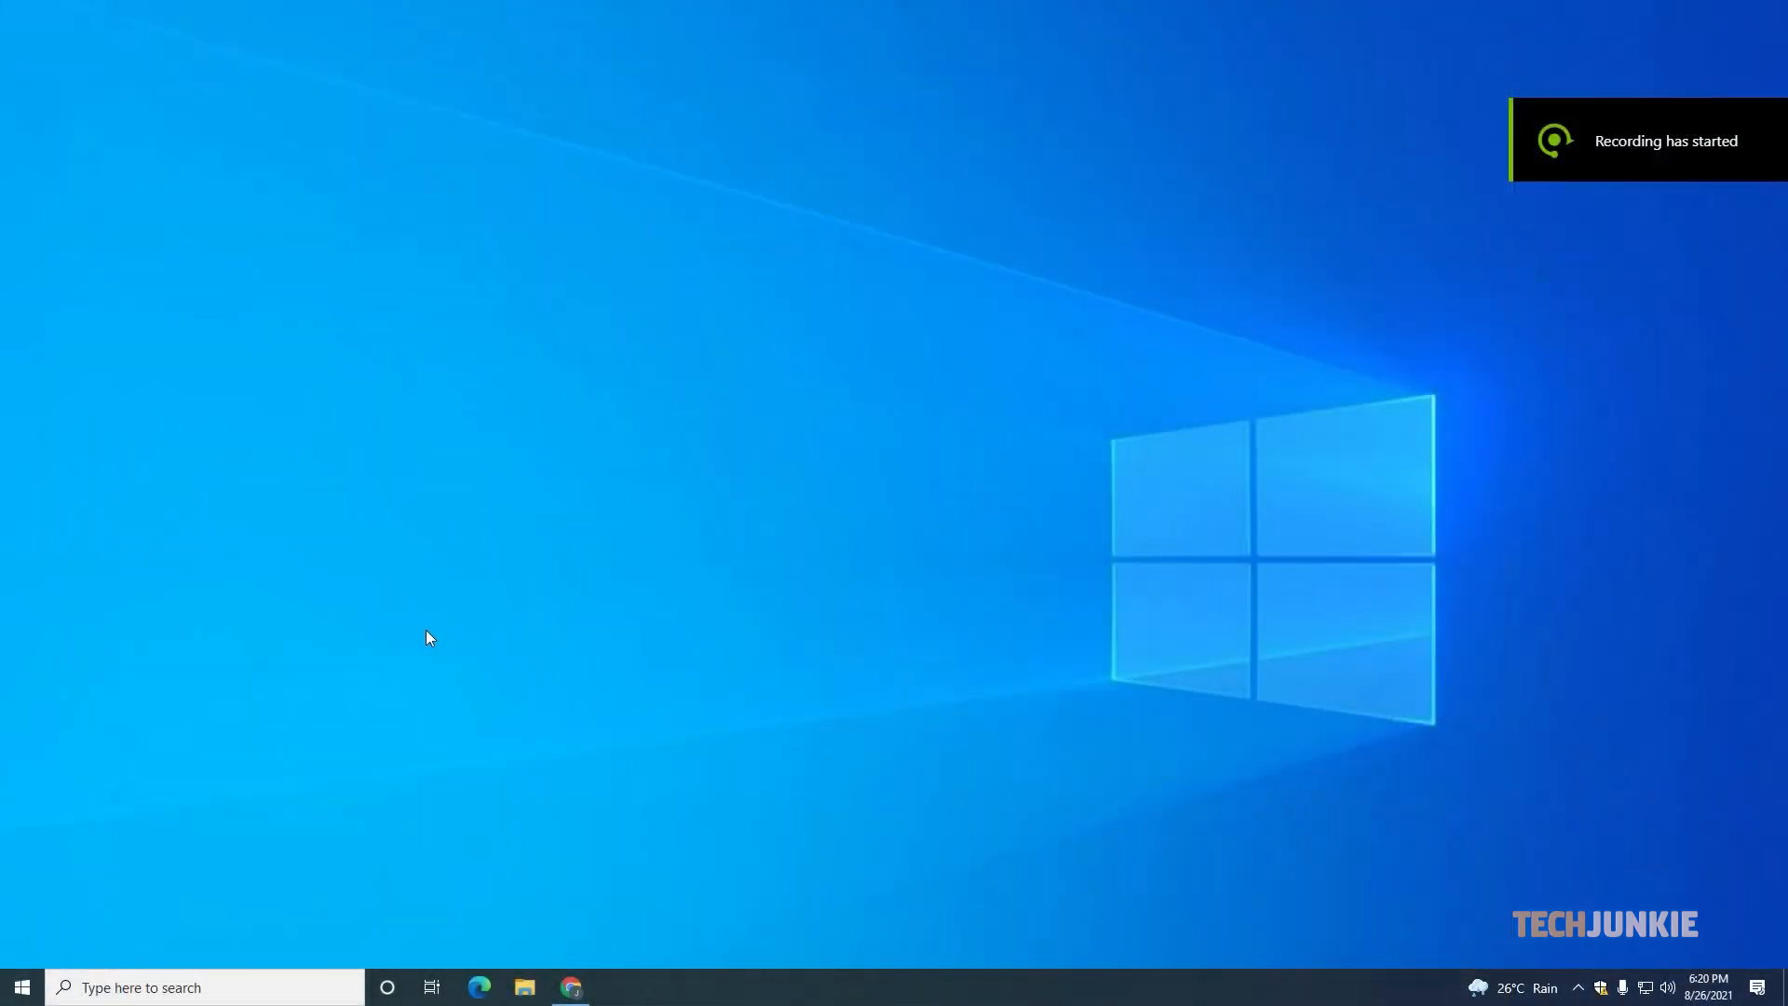
# Launch Firefox and go to streamlabs.com.
pyautogui.press('super')
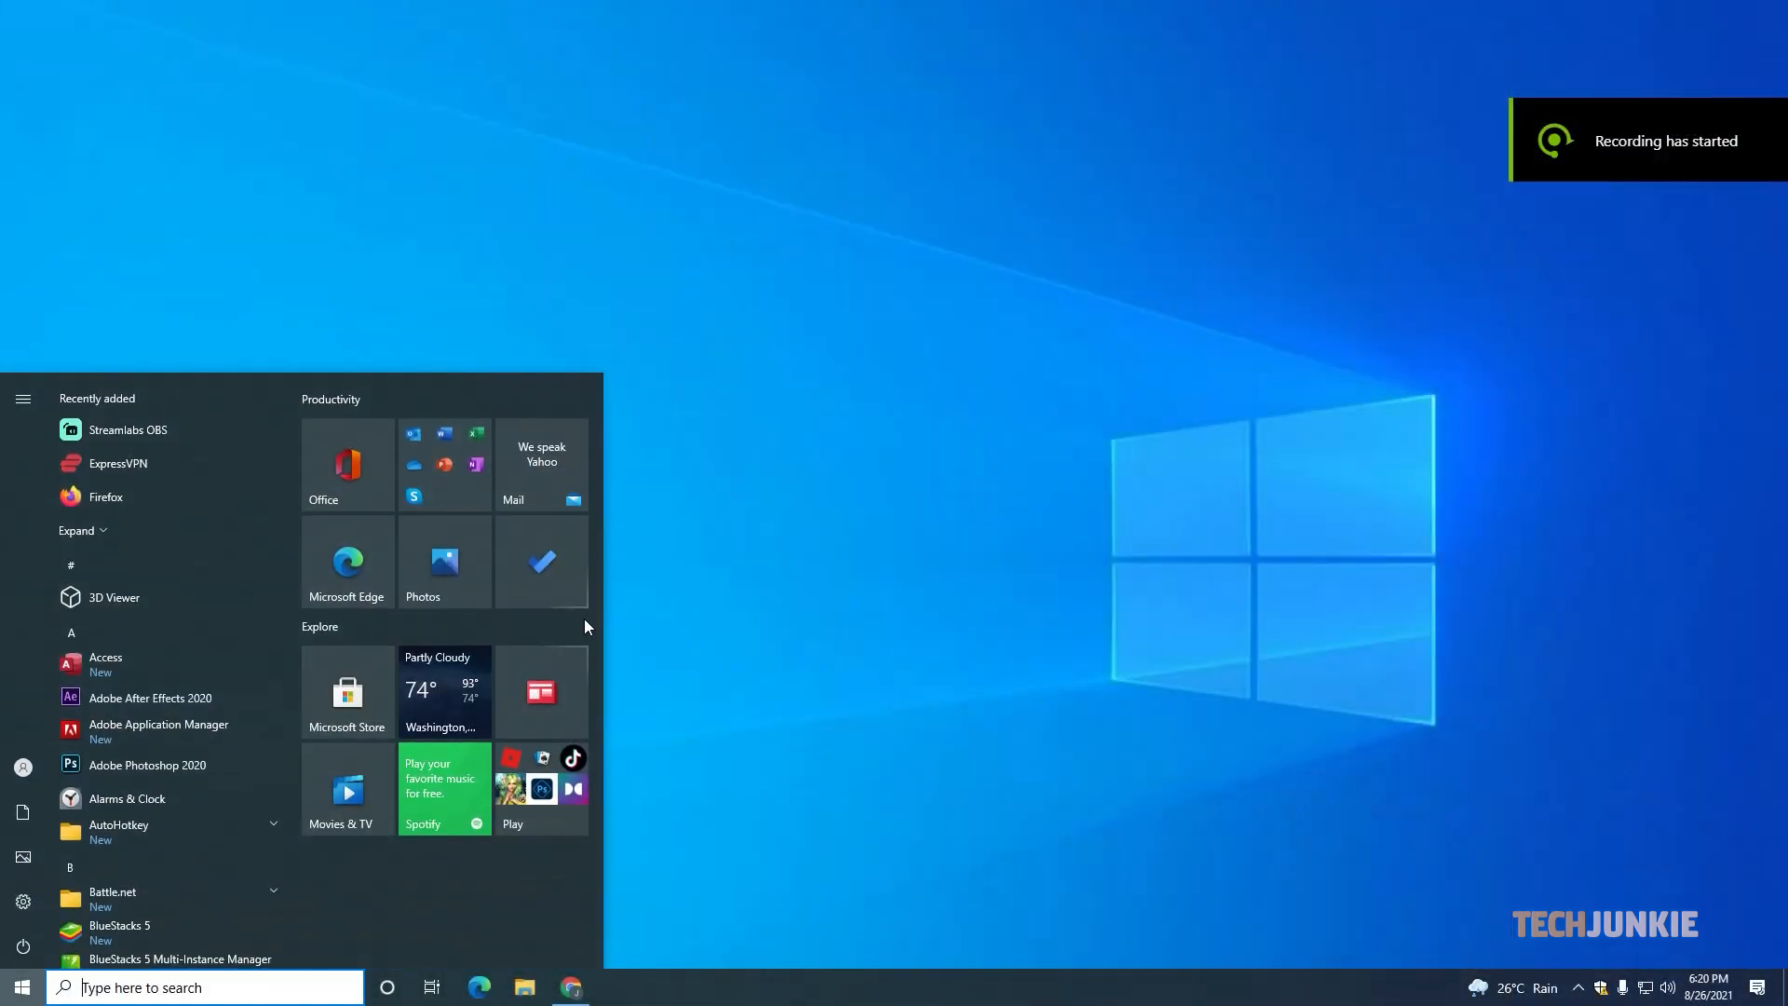
pyautogui.click(119, 494)
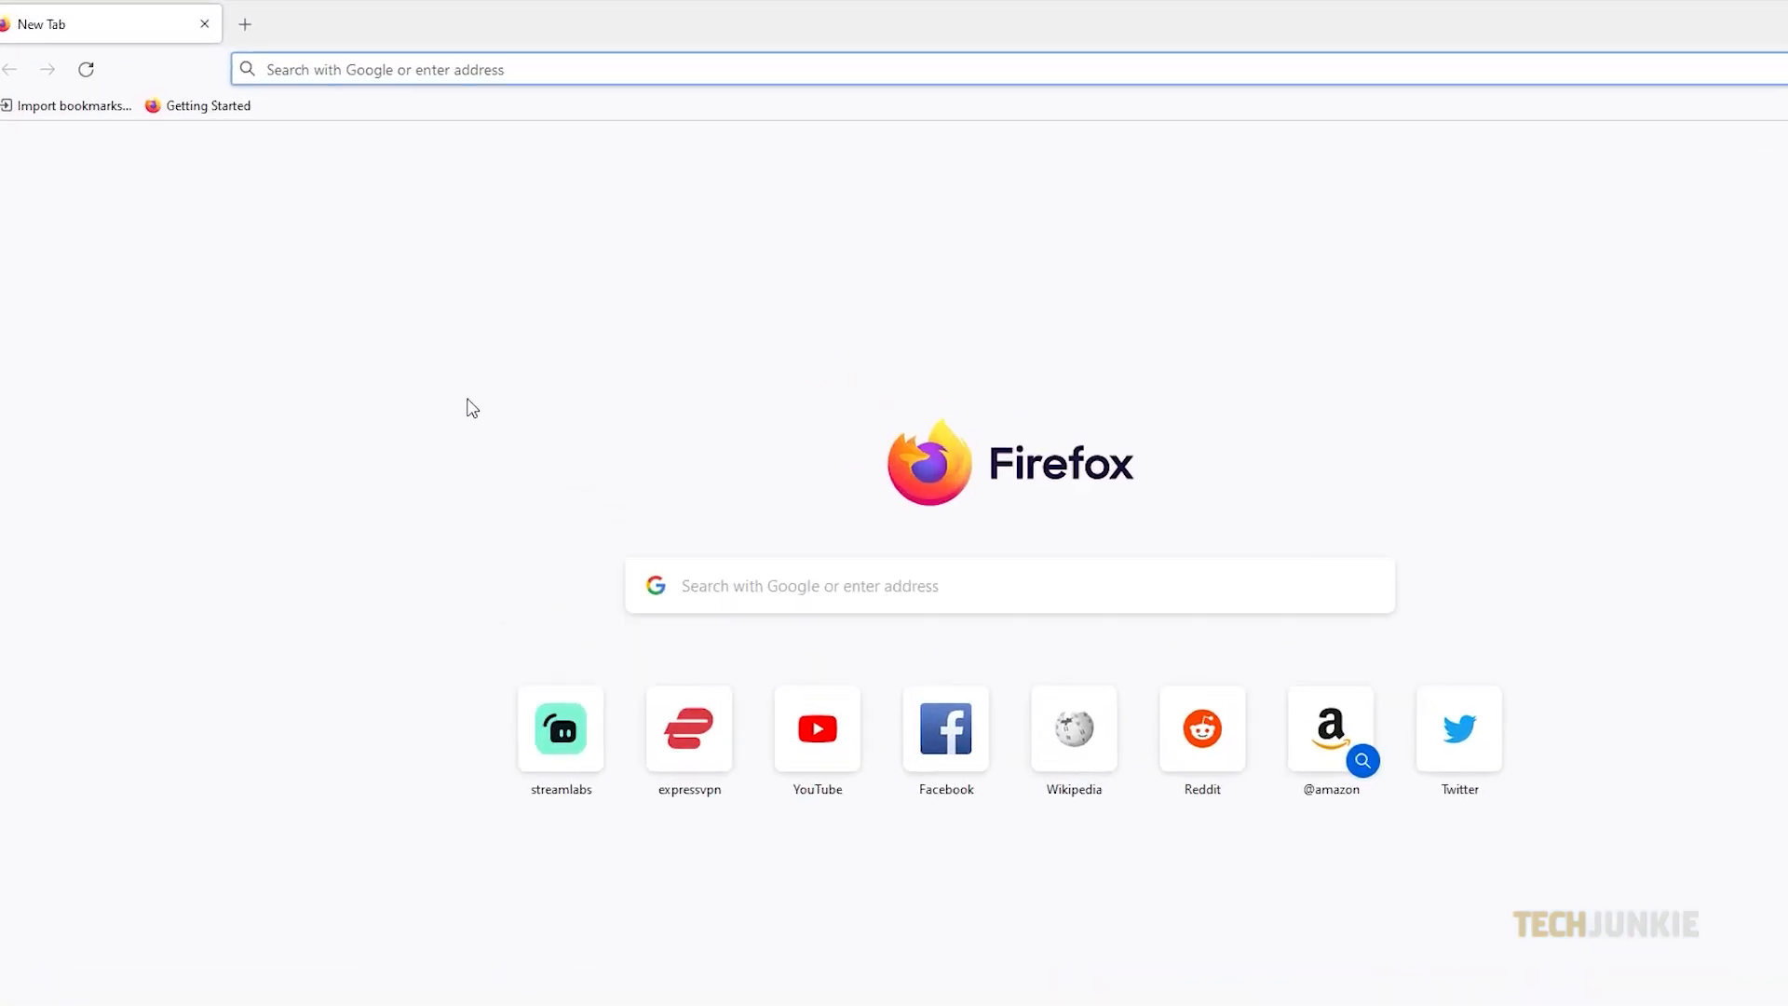
pyautogui.write('S')
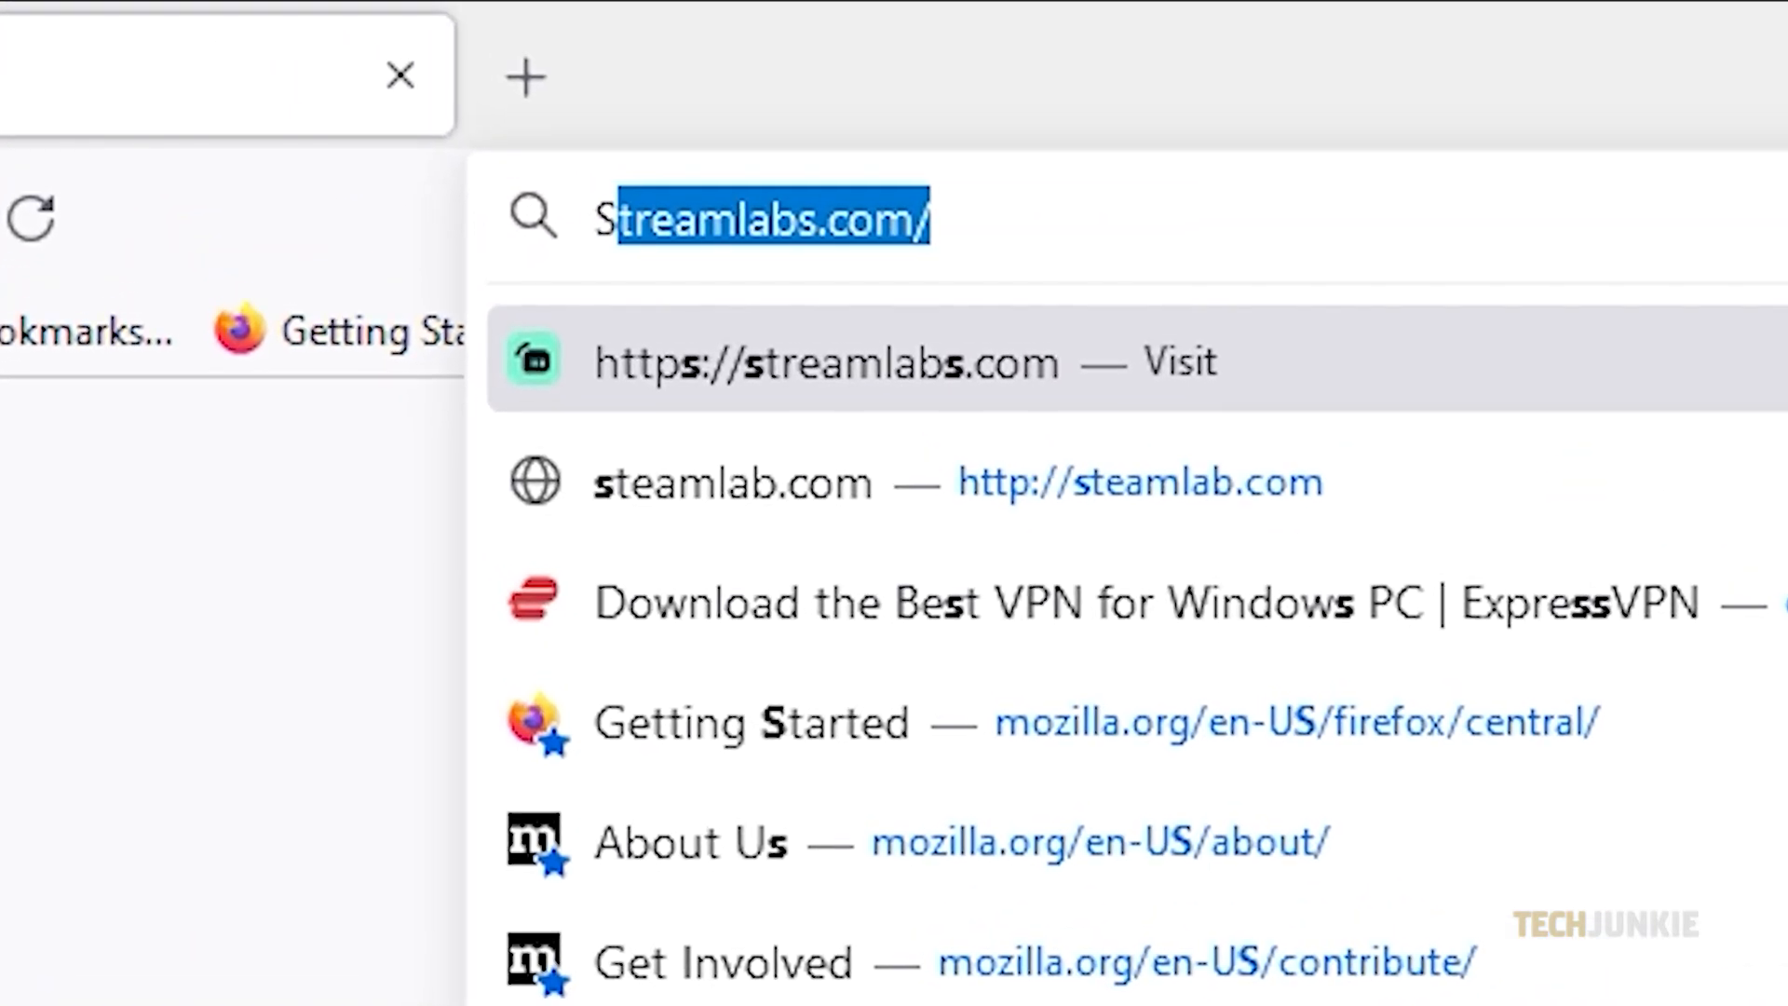
pyautogui.click(1193, 373)
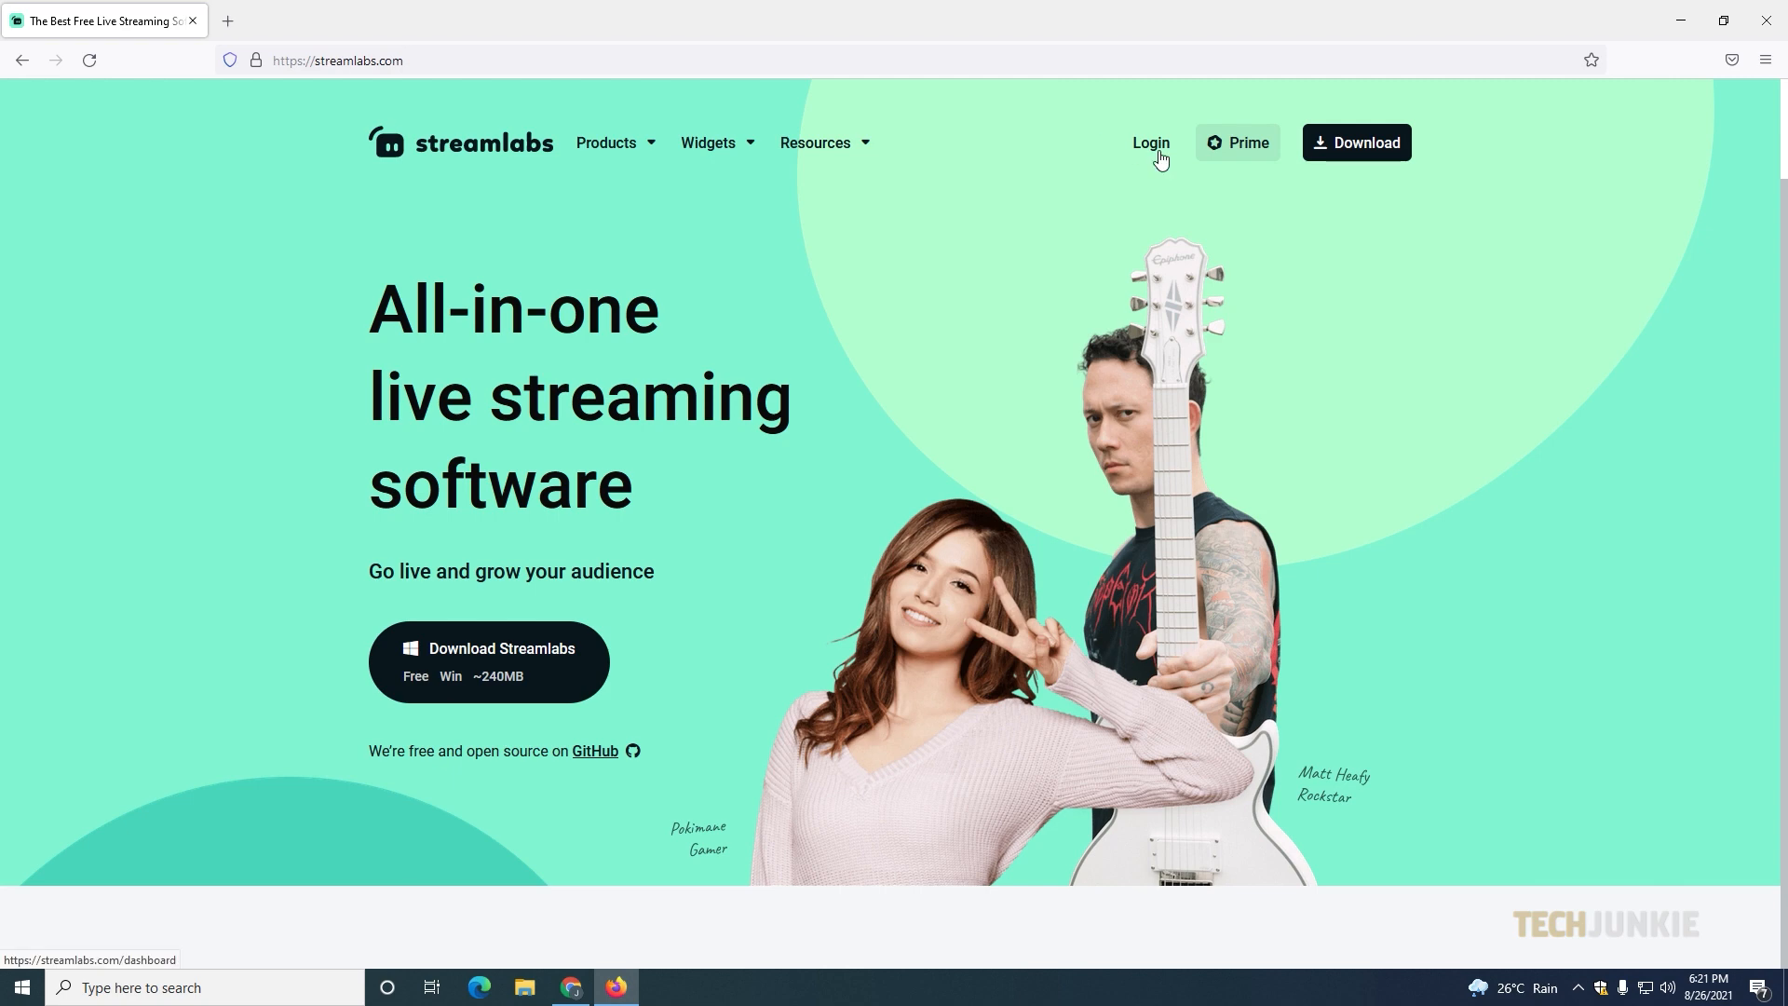
# Log in to Streamlabs with Twitch, entering the account password and verification code.
pyautogui.click(1153, 145)
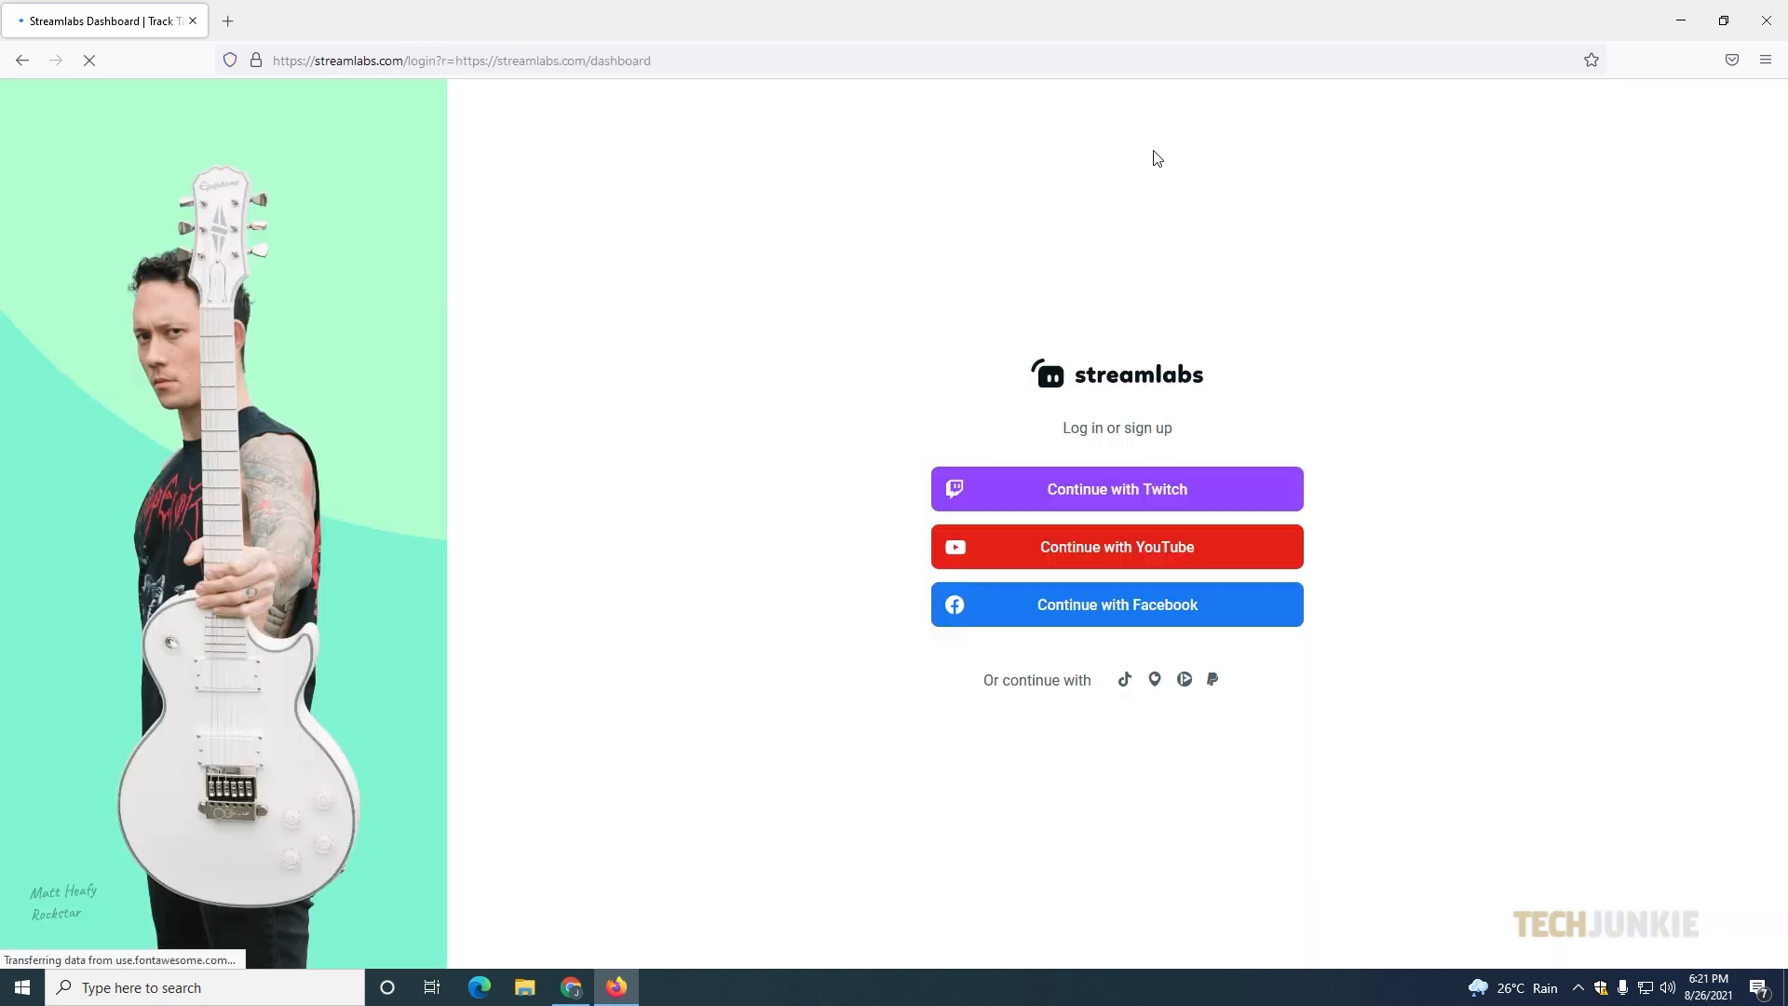
pyautogui.click(1183, 510)
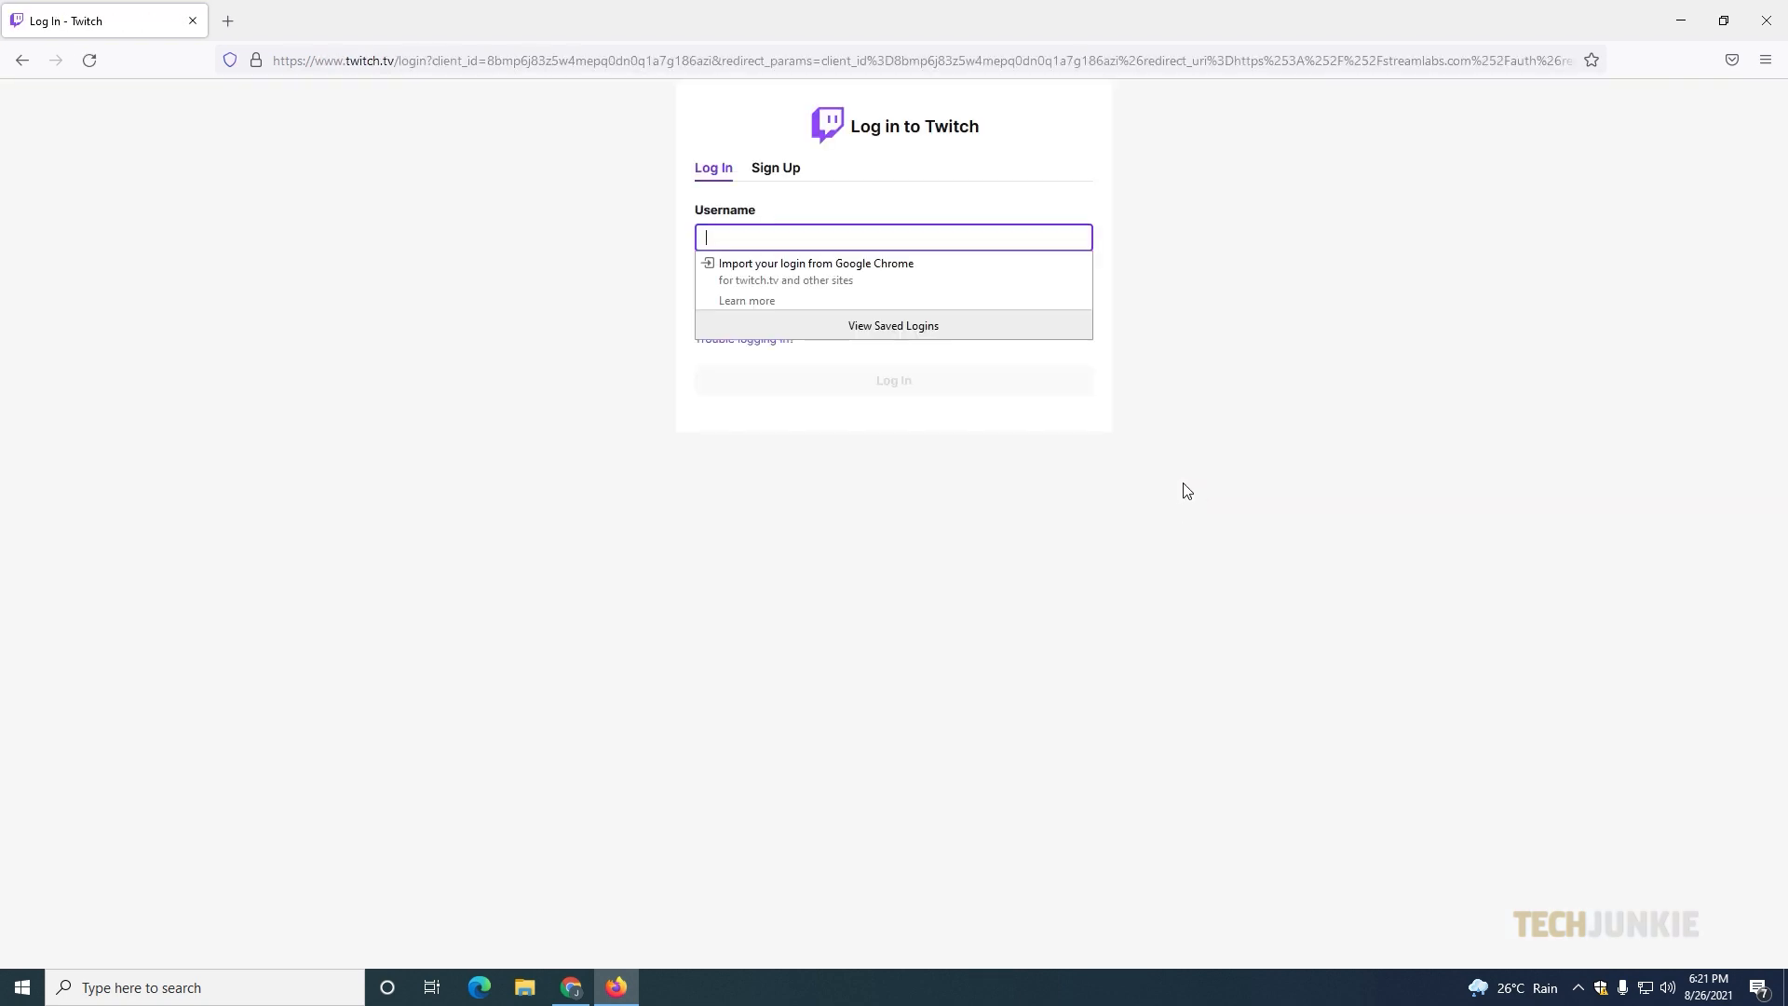
pyautogui.click(1161, 407)
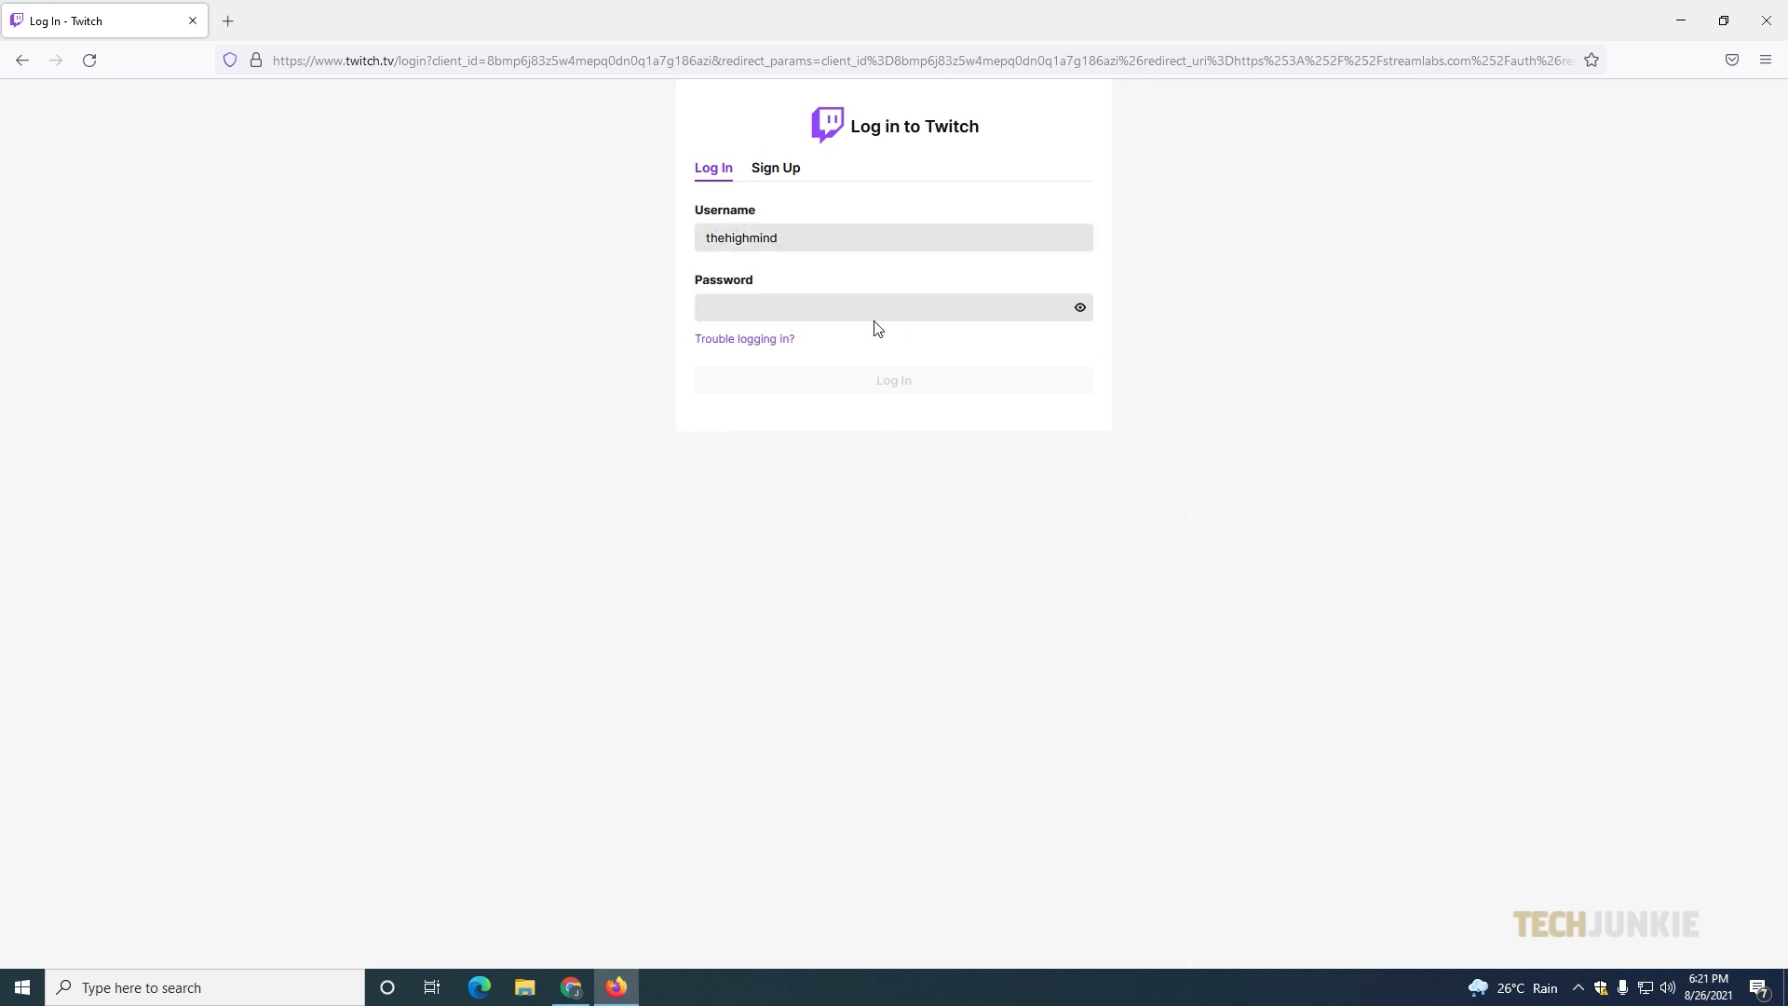
pyautogui.click(873, 313)
pyautogui.write('•••••••••••')
pyautogui.click(903, 395)
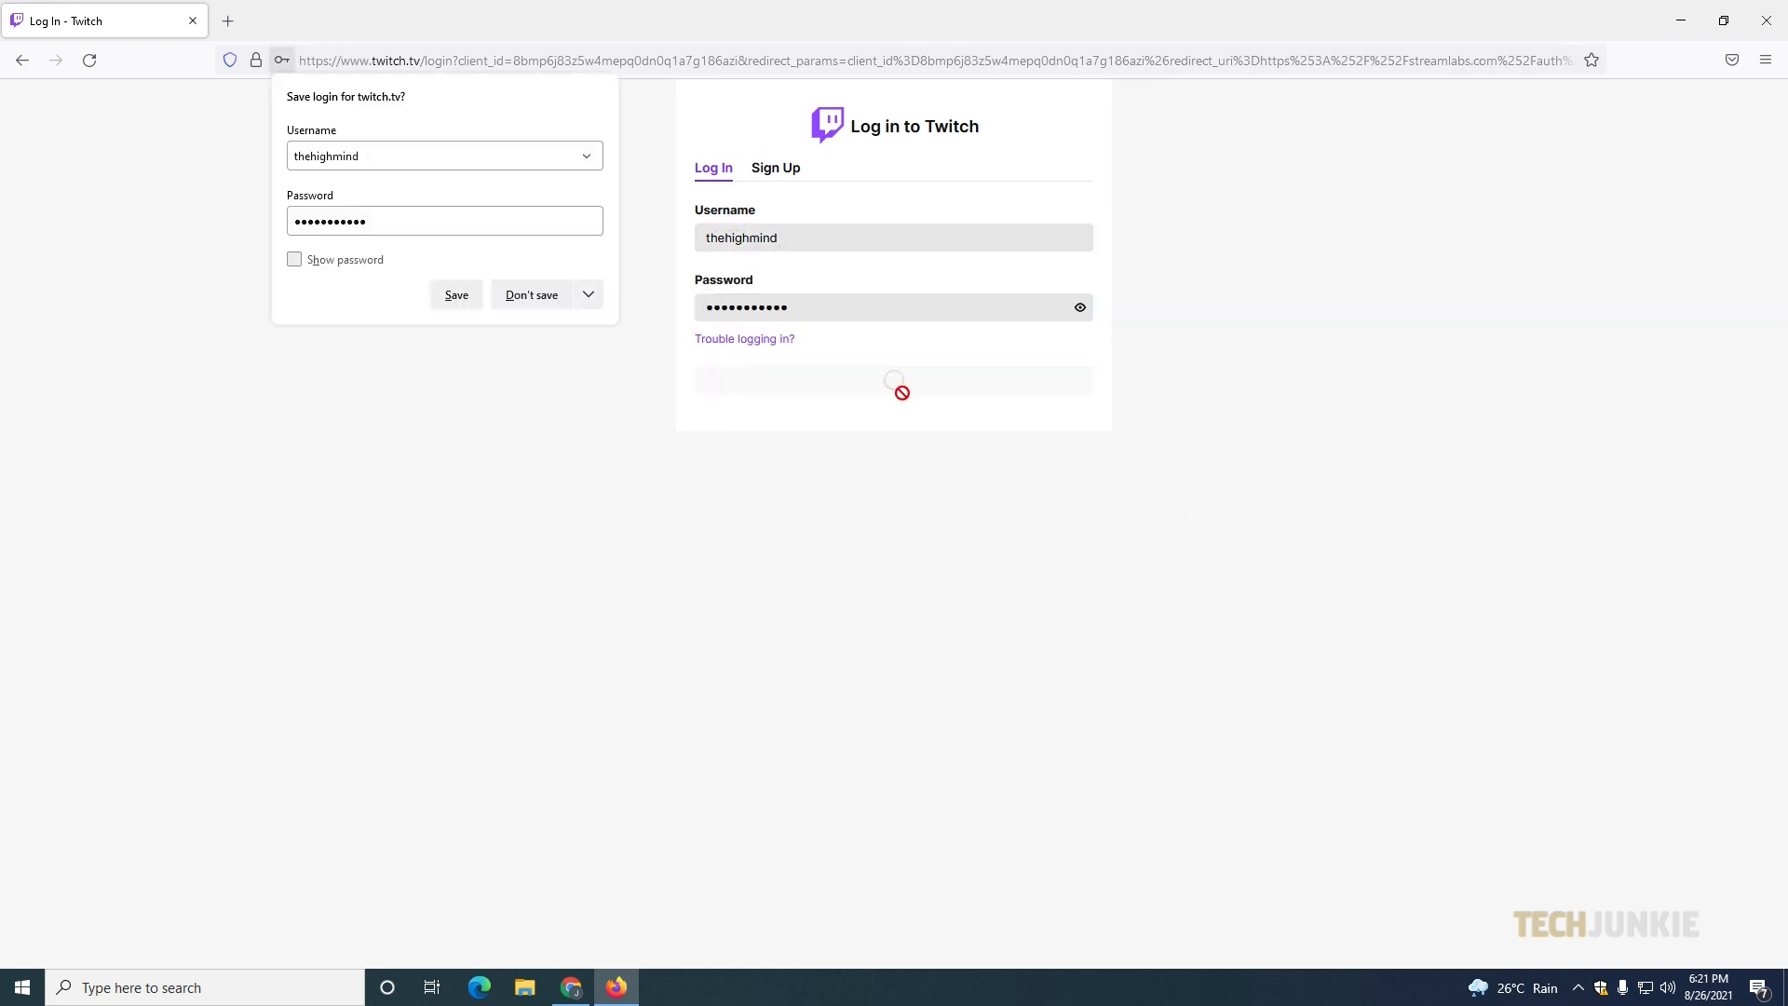
pyautogui.click(457, 295)
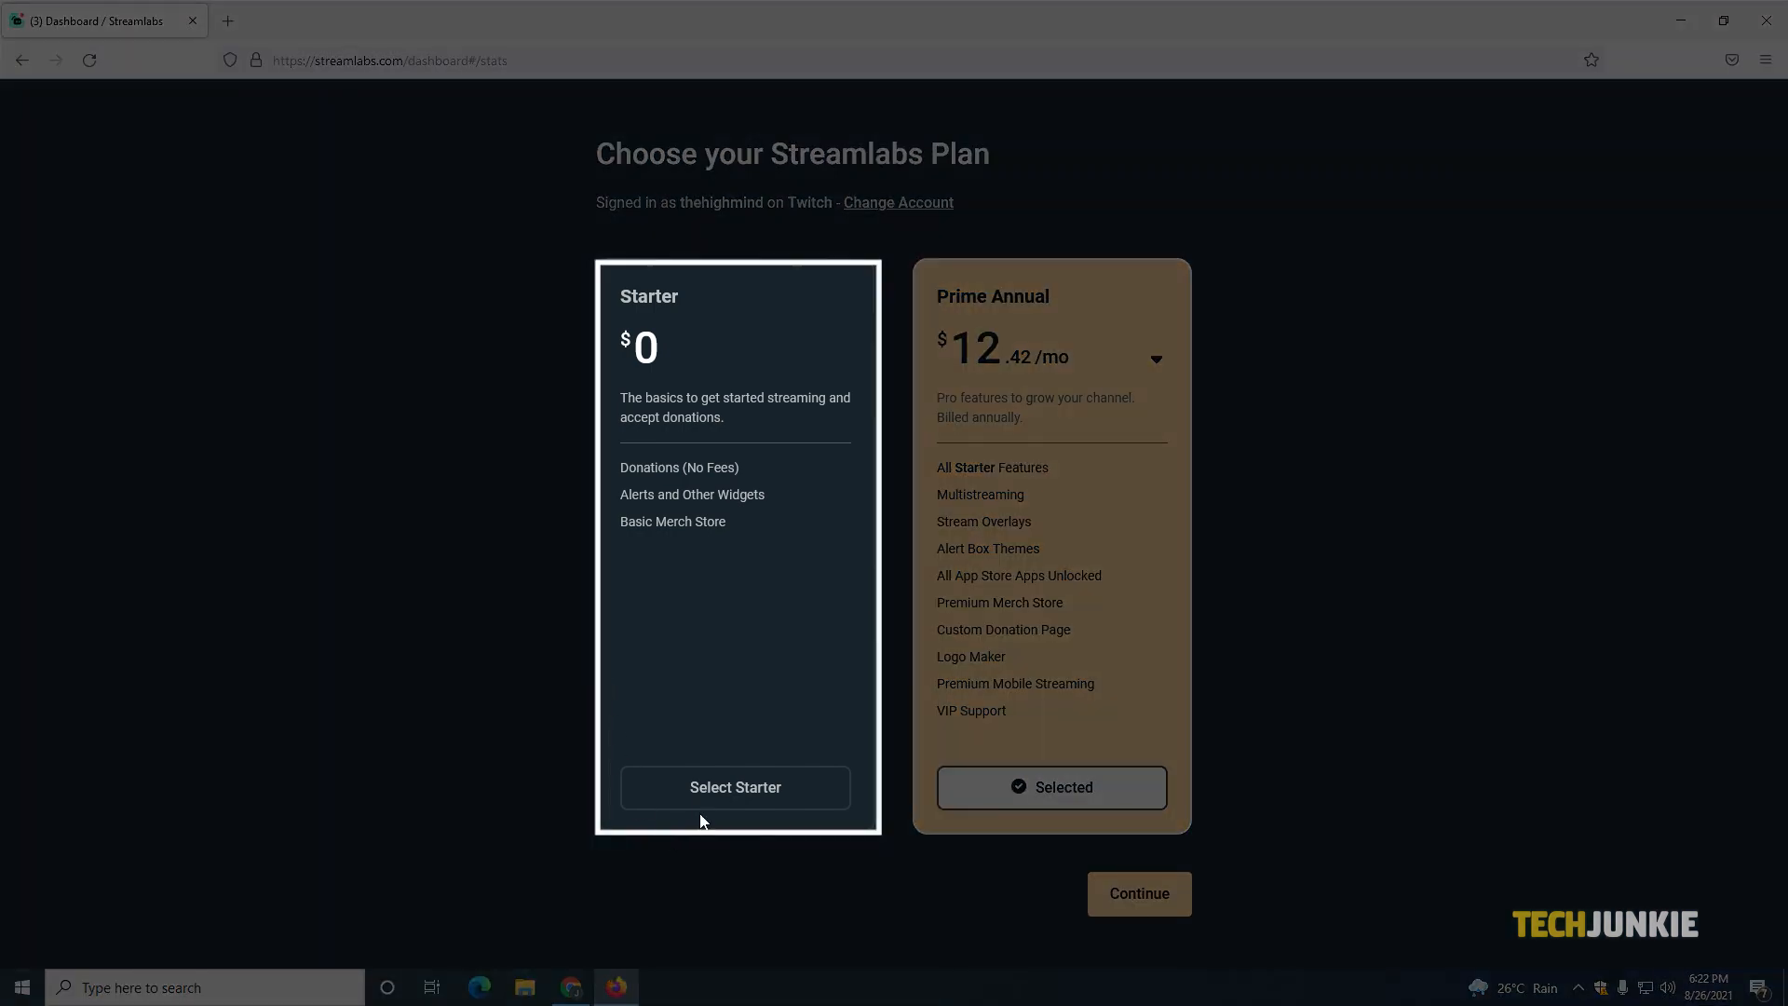
# Choose the free Starter plan, skip the download and donations steps, and finish setup.
pyautogui.click(732, 799)
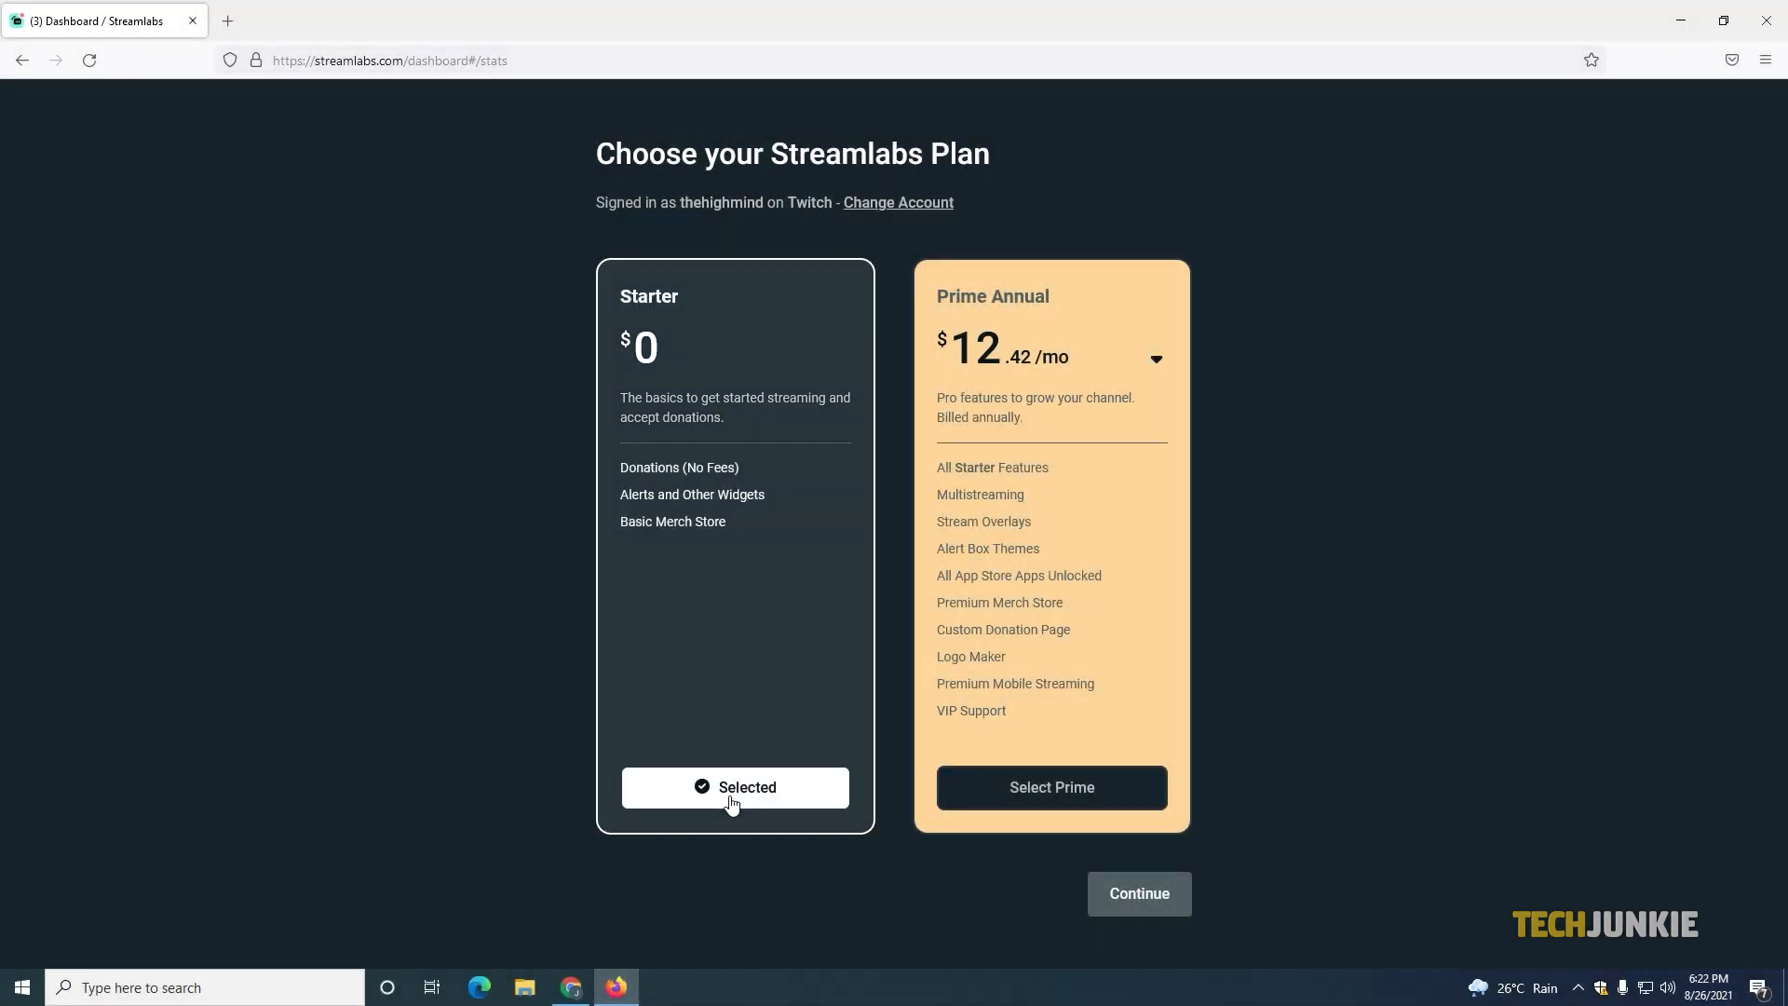
pyautogui.click(1146, 916)
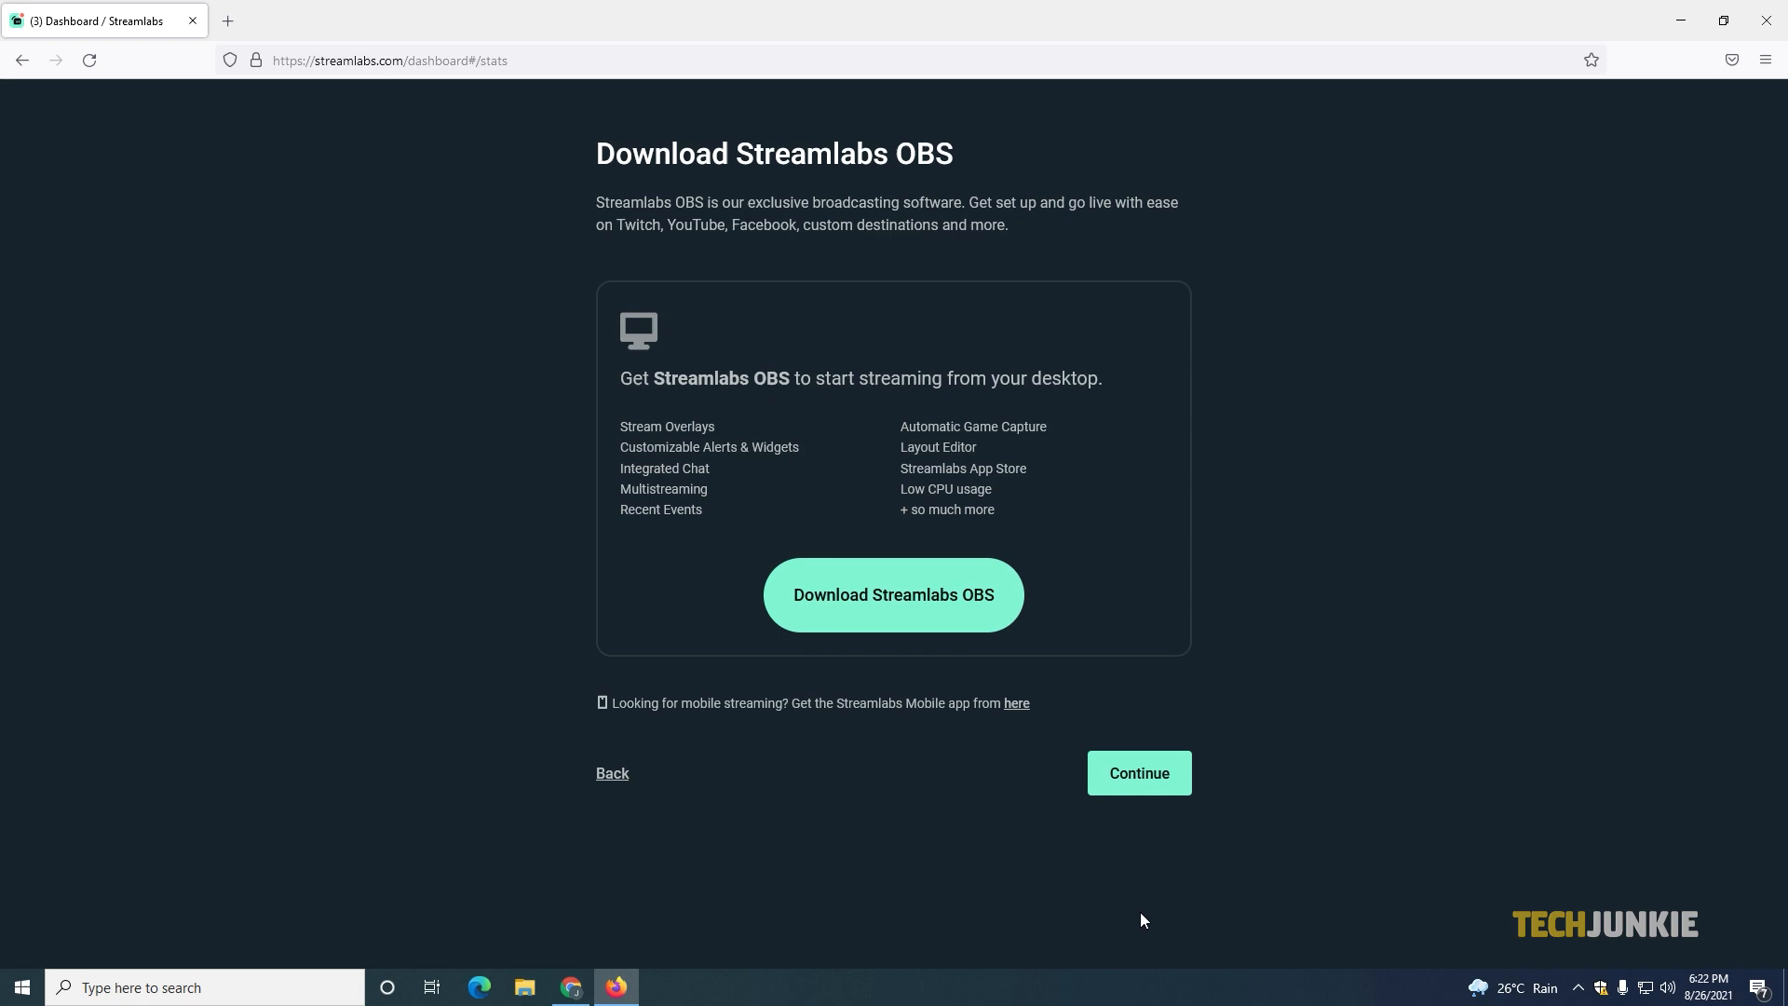
pyautogui.click(1156, 793)
pyautogui.click(1158, 708)
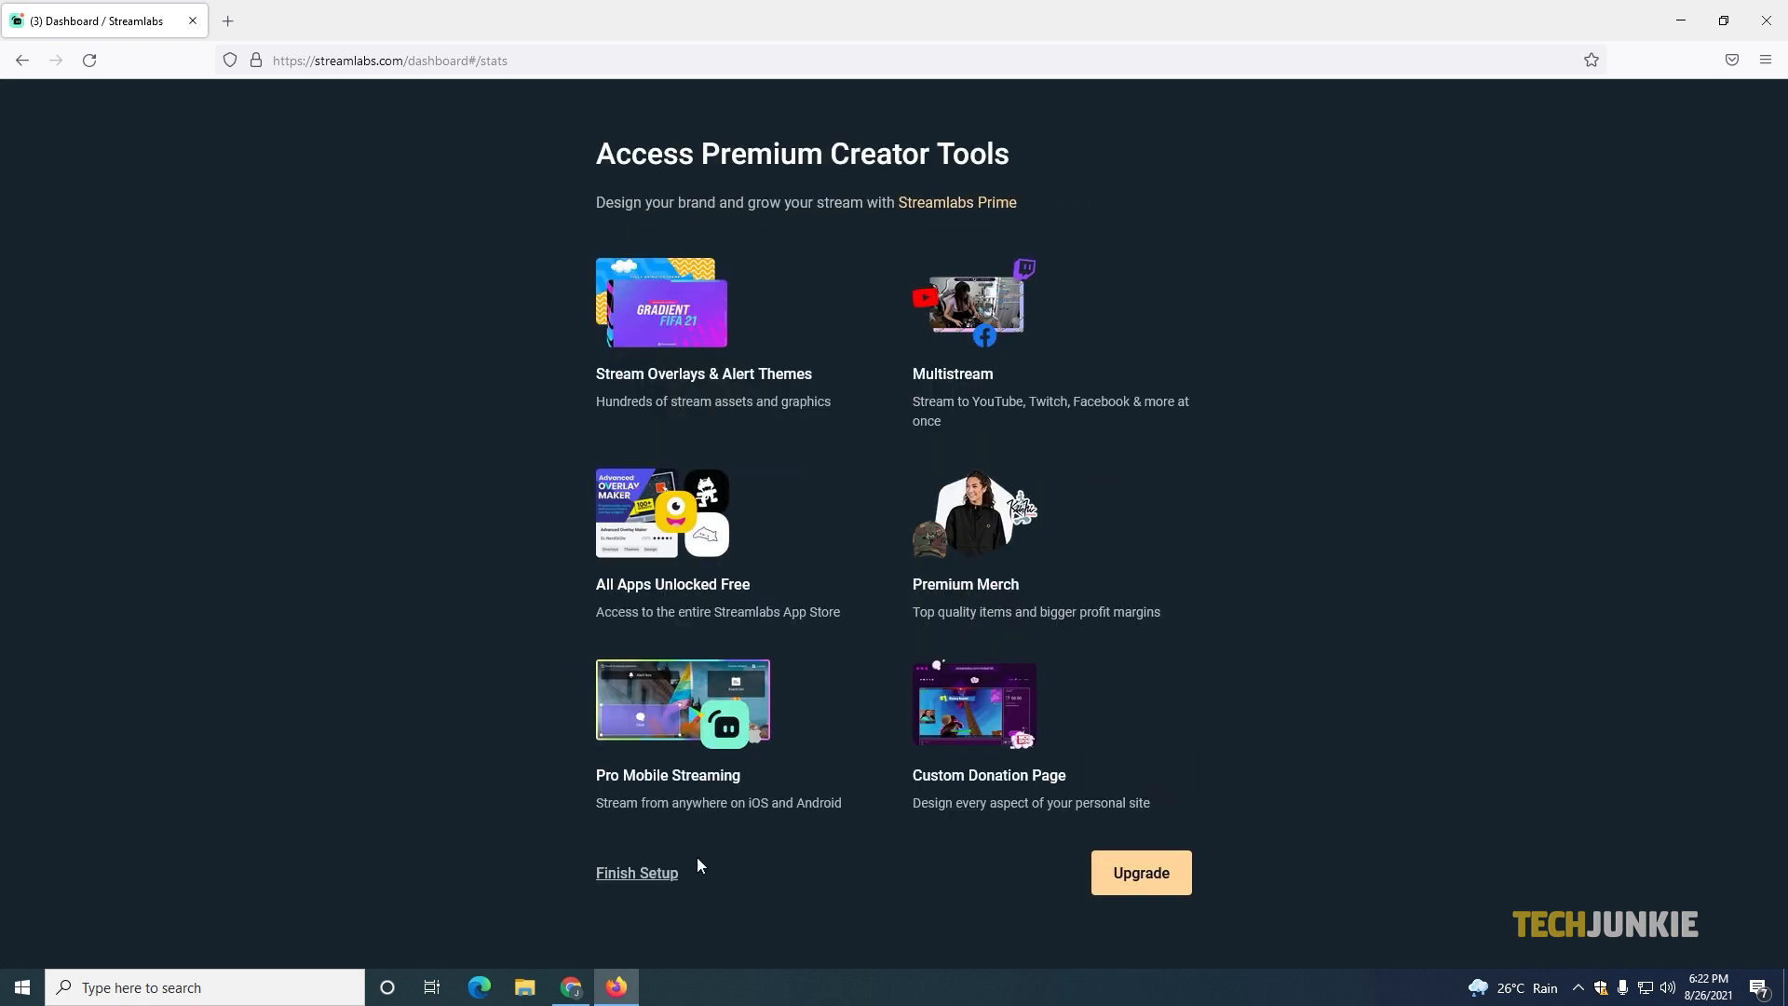
pyautogui.click(646, 870)
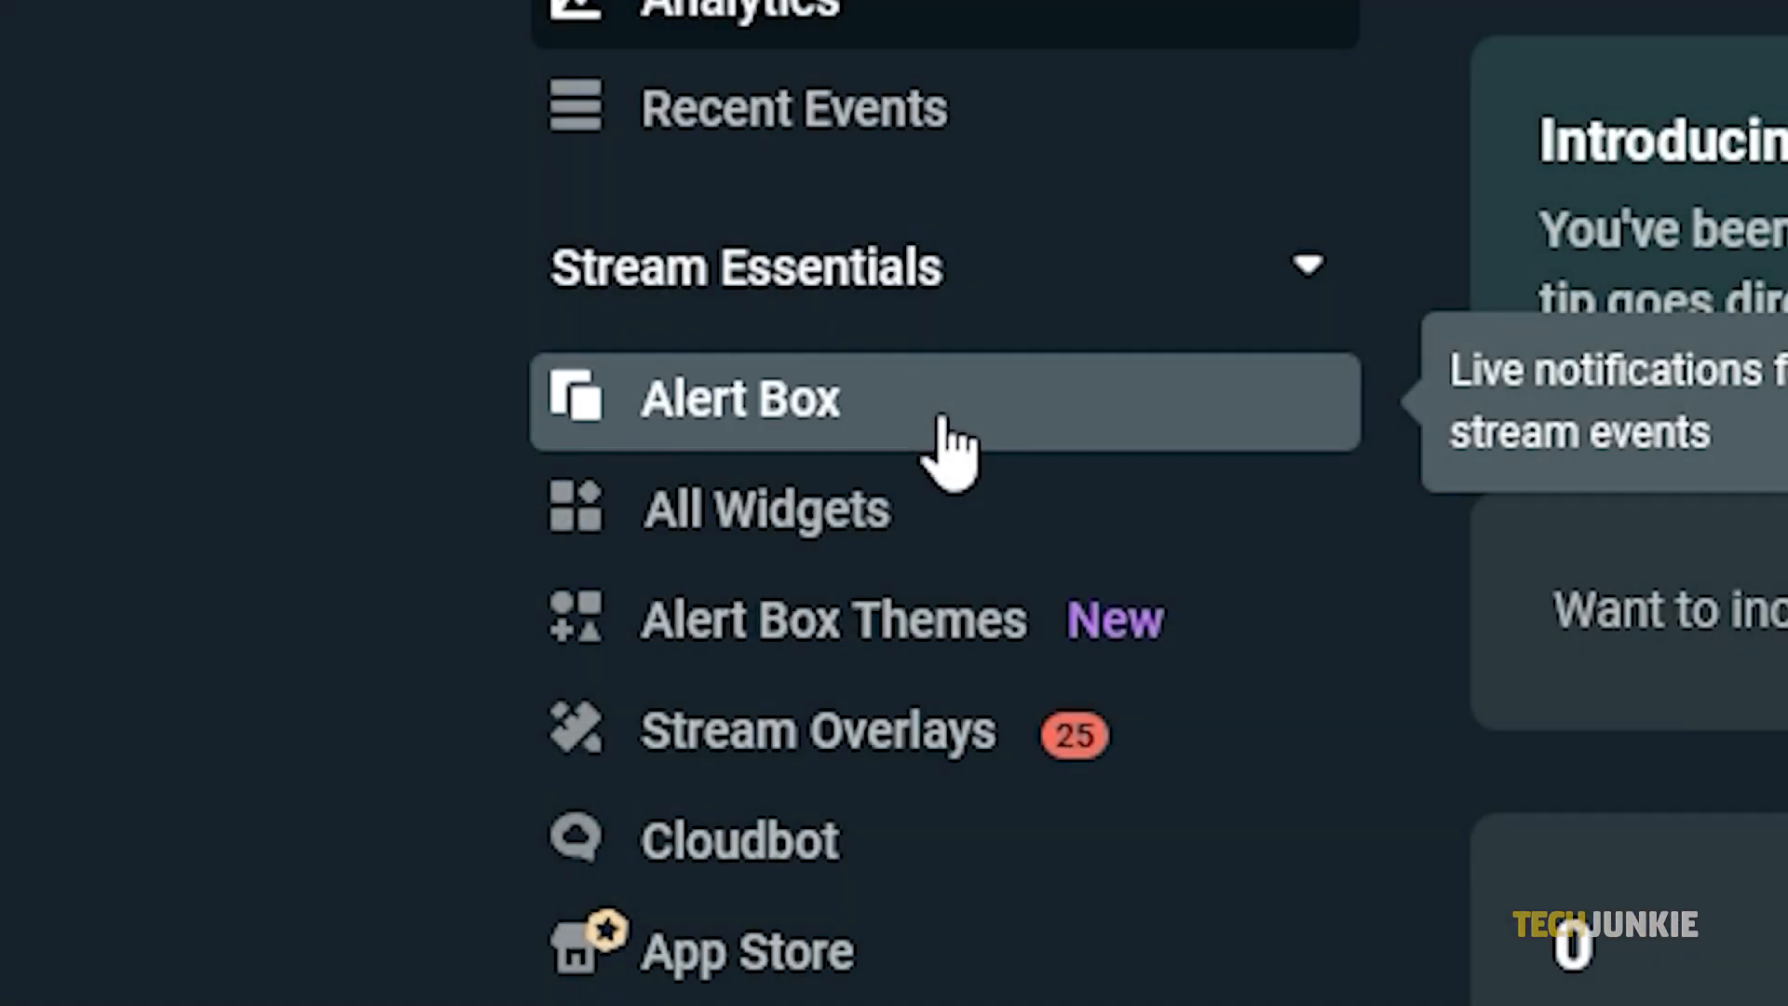
# Preview the Deep Space alert theme from the Alert Box page.
pyautogui.click(931, 419)
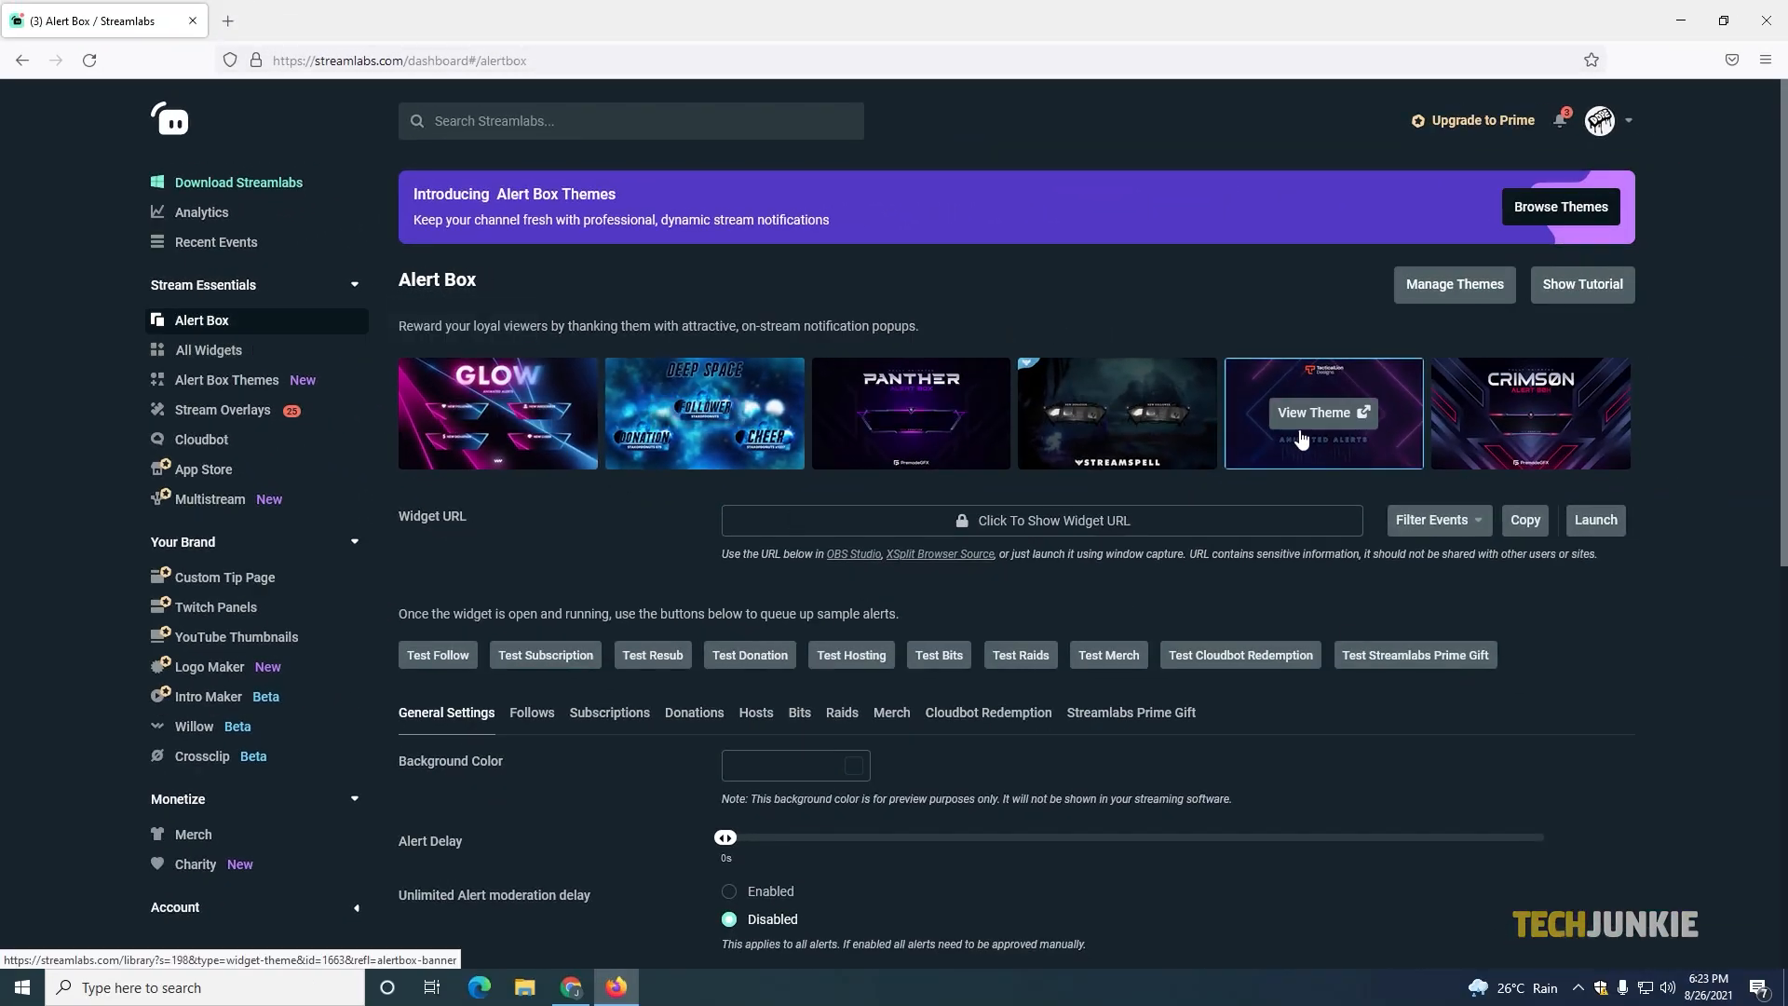
pyautogui.click(708, 419)
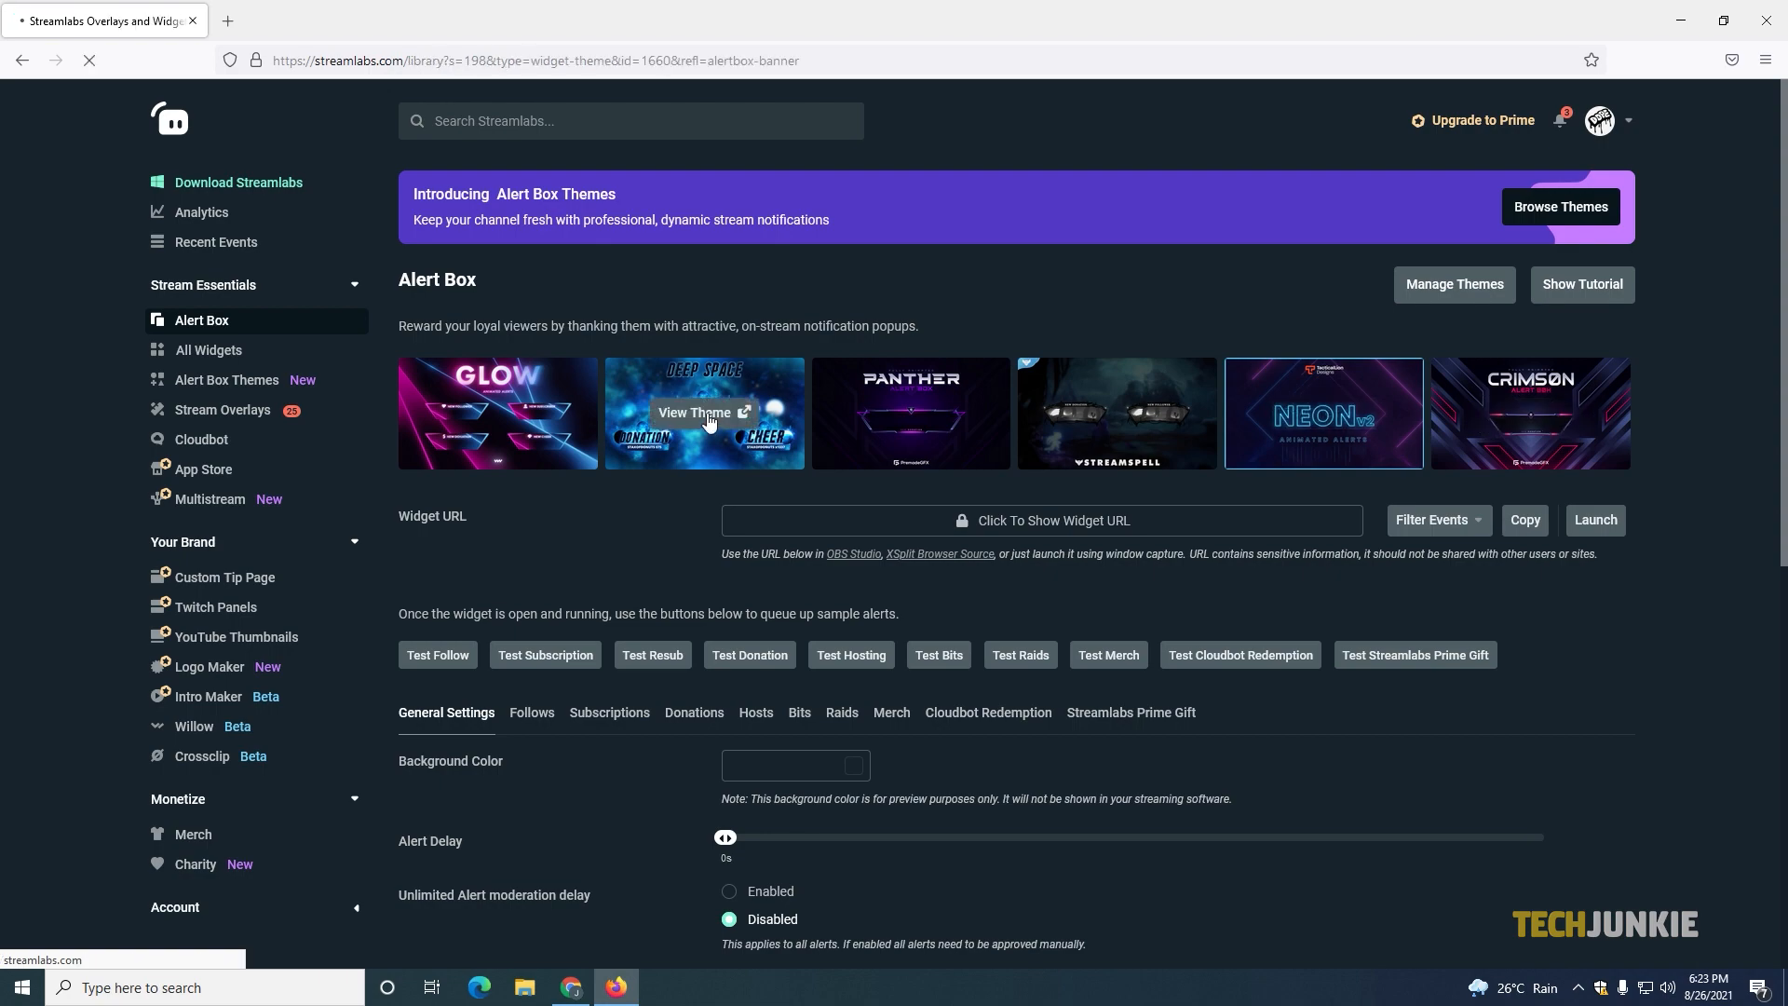
pyautogui.scroll(-5, 881, 476)
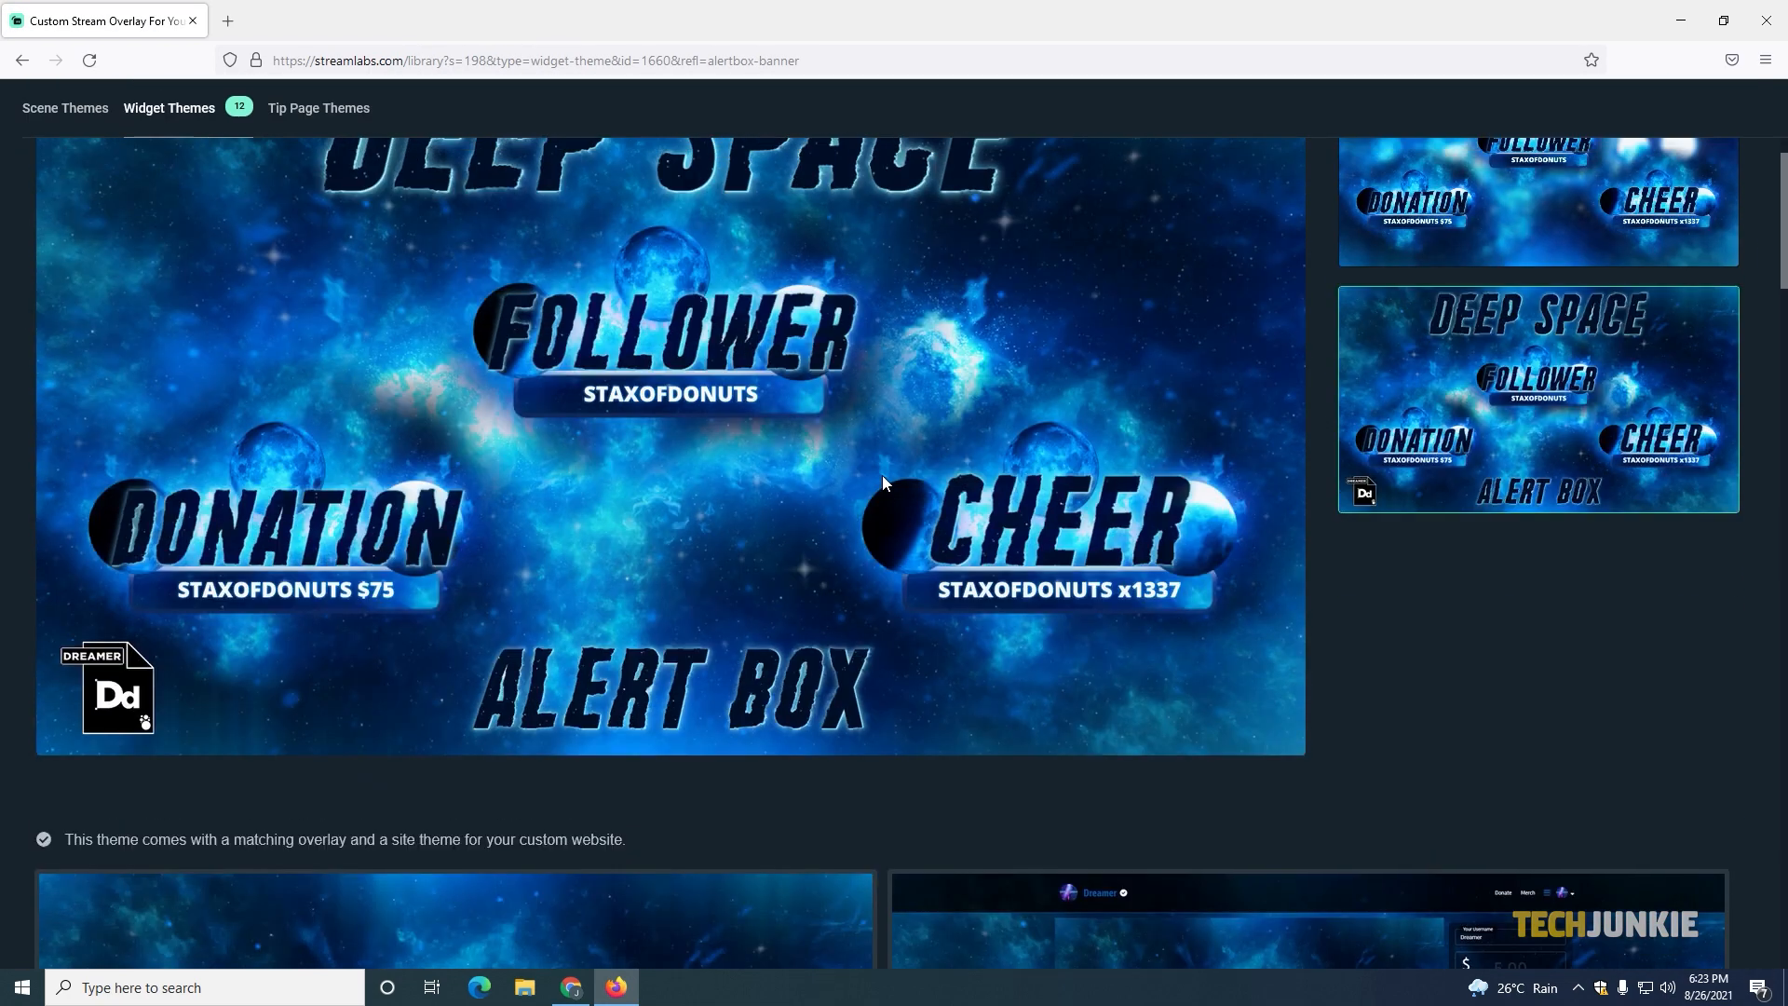
pyautogui.scroll(2, 881, 475)
# Return to the dashboard, dismiss the Alert Types tutorial, and open the Alert Box settings.
pyautogui.click(23, 60)
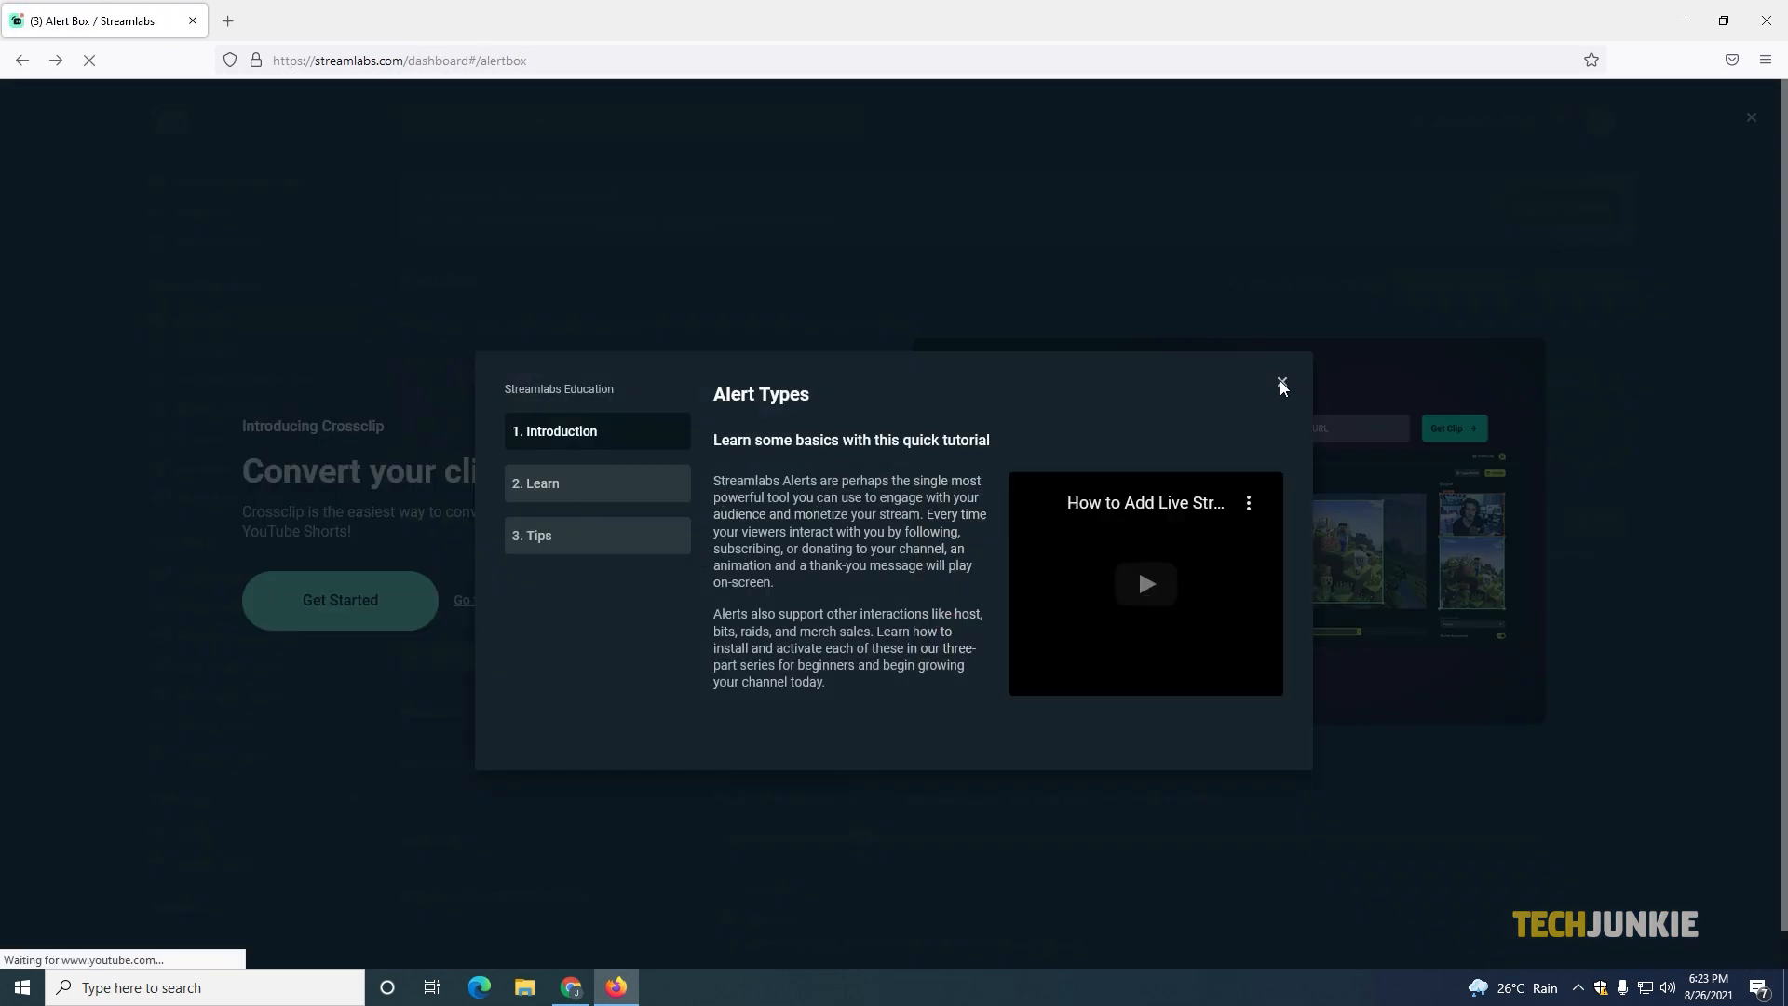
pyautogui.click(1282, 385)
pyautogui.click(511, 600)
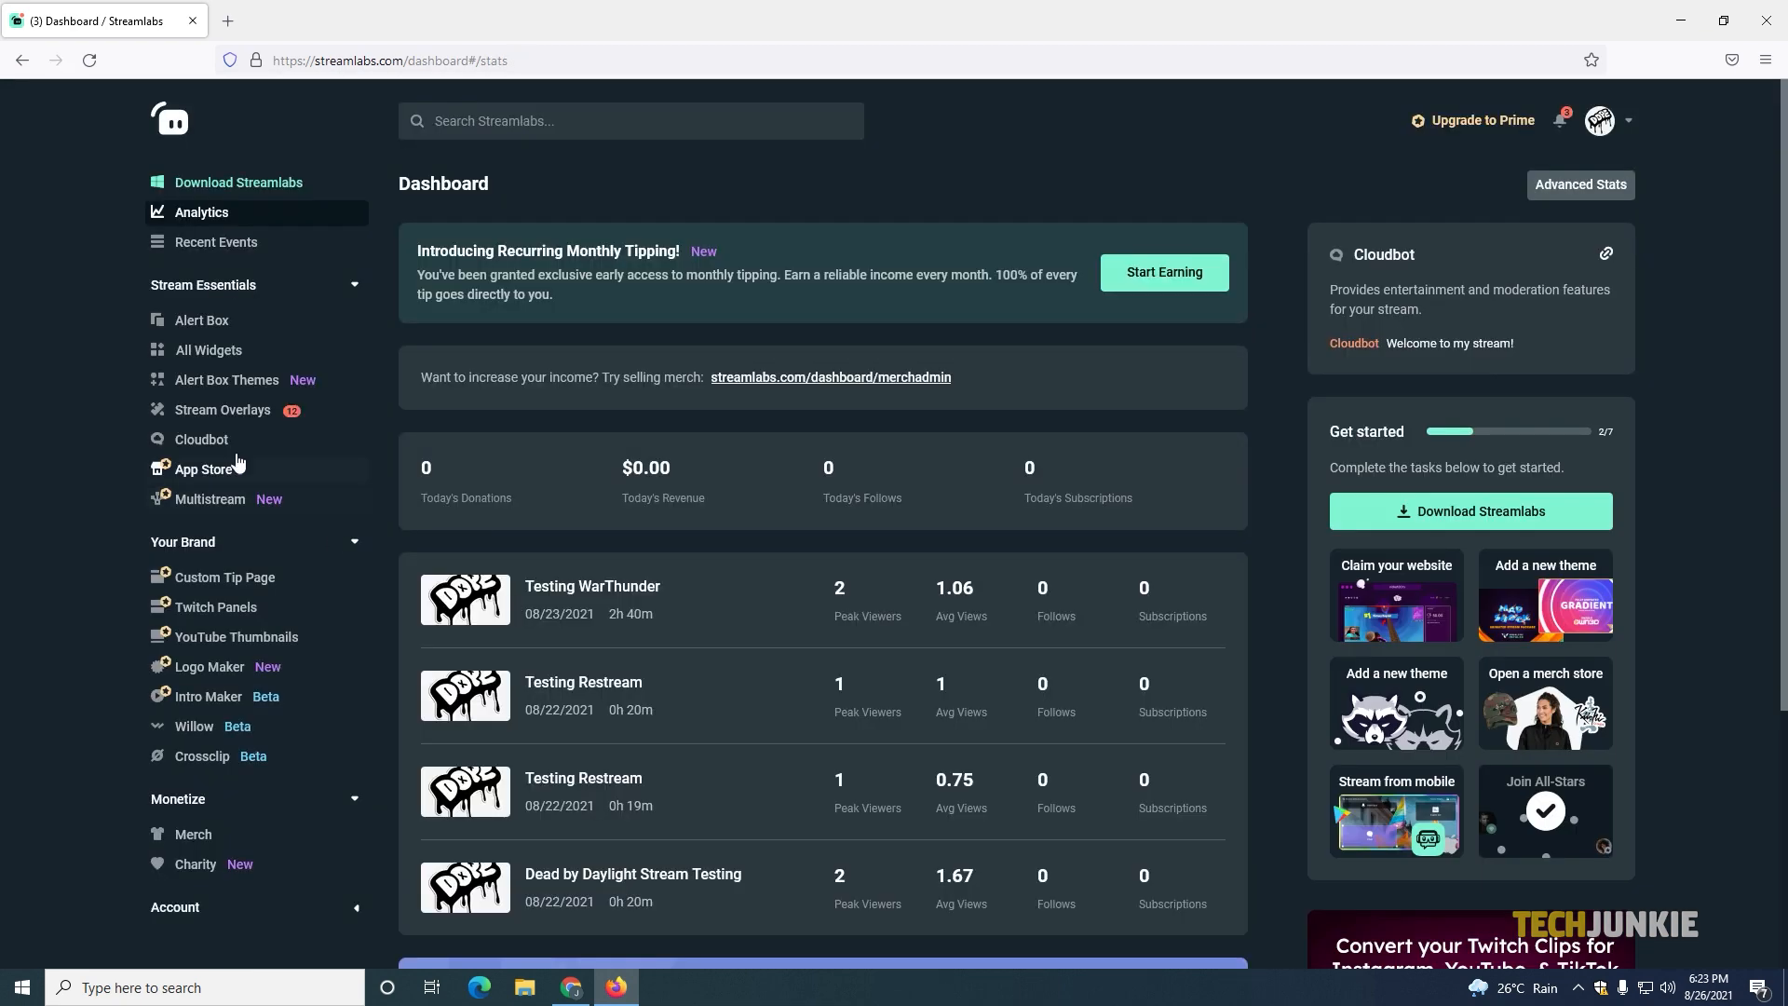
pyautogui.click(215, 323)
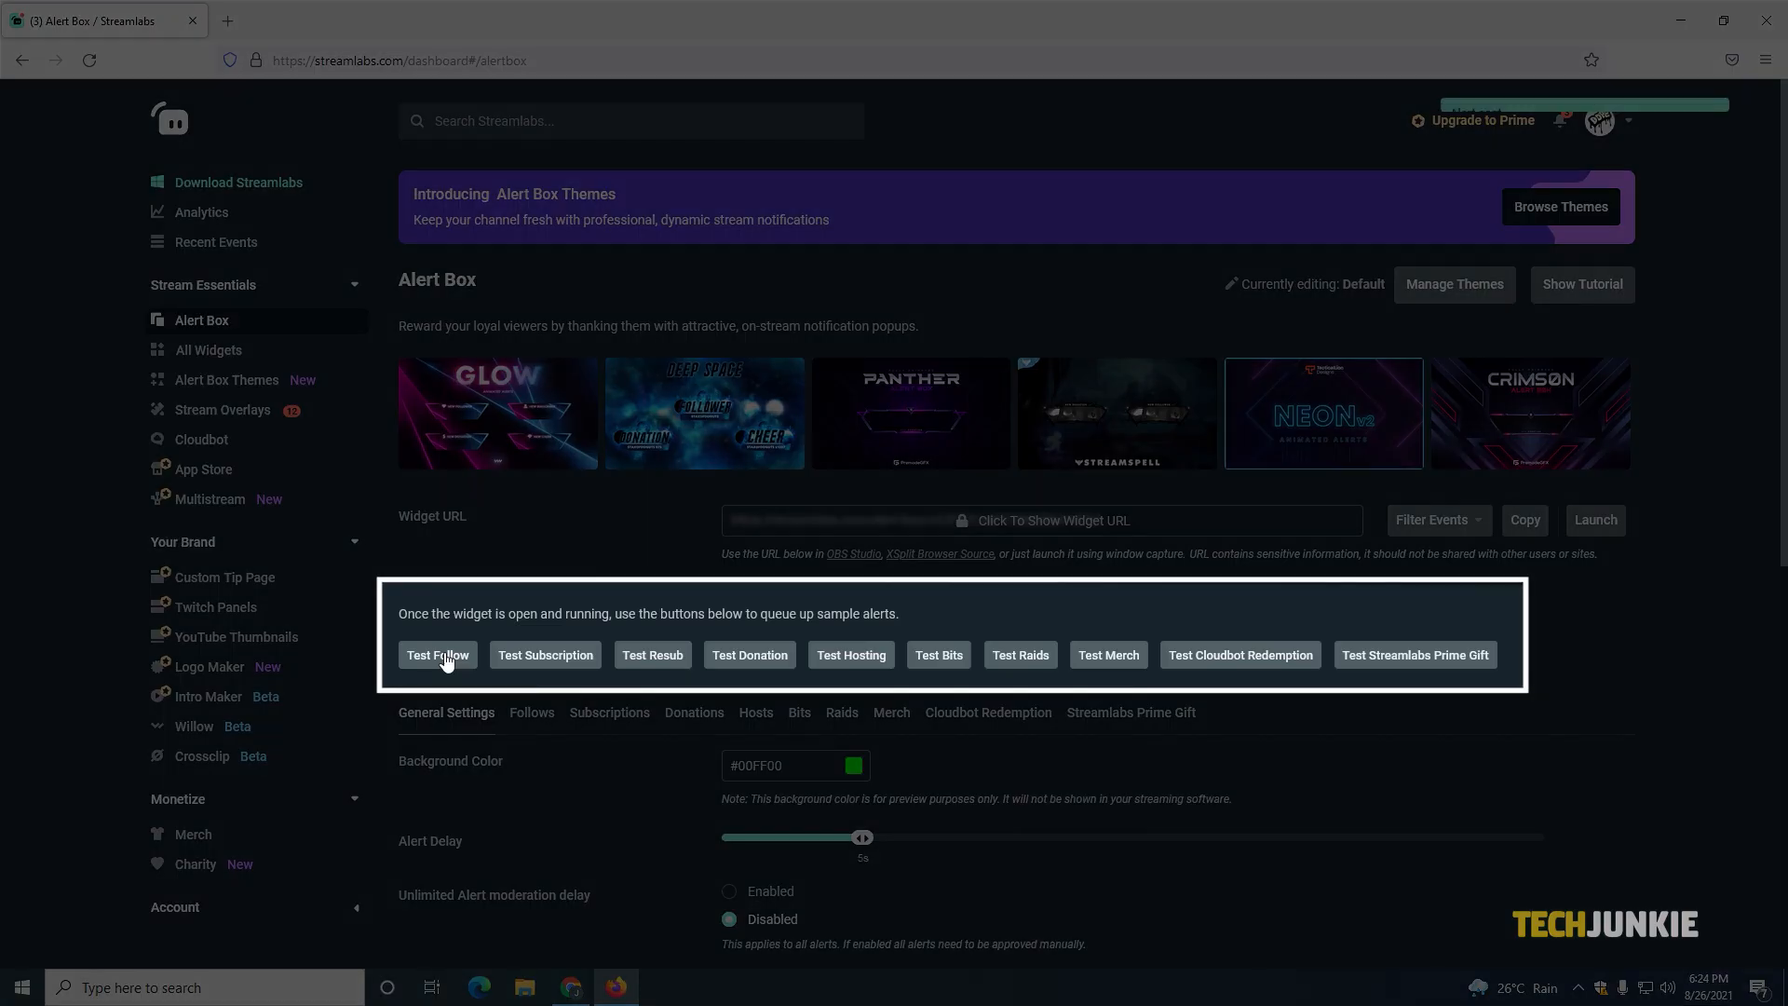
# Send test follow and subscription alerts and enable the unlimited alert moderation delay.
pyautogui.click(446, 658)
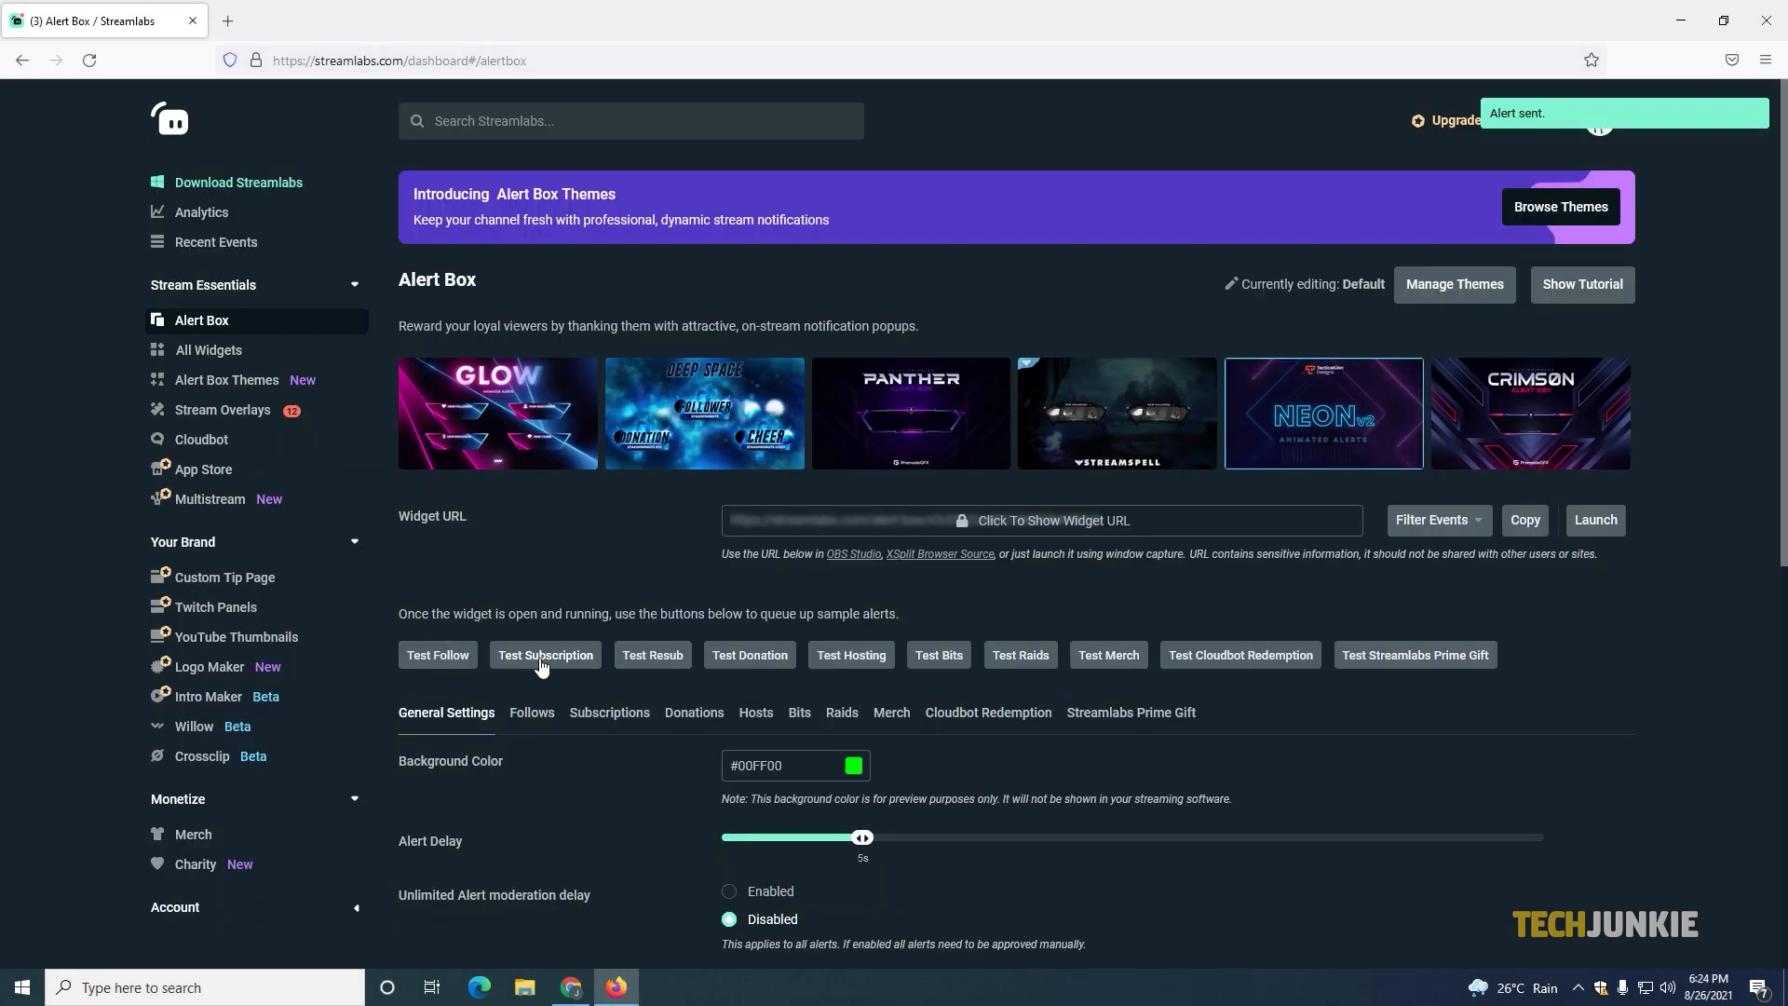
pyautogui.click(541, 665)
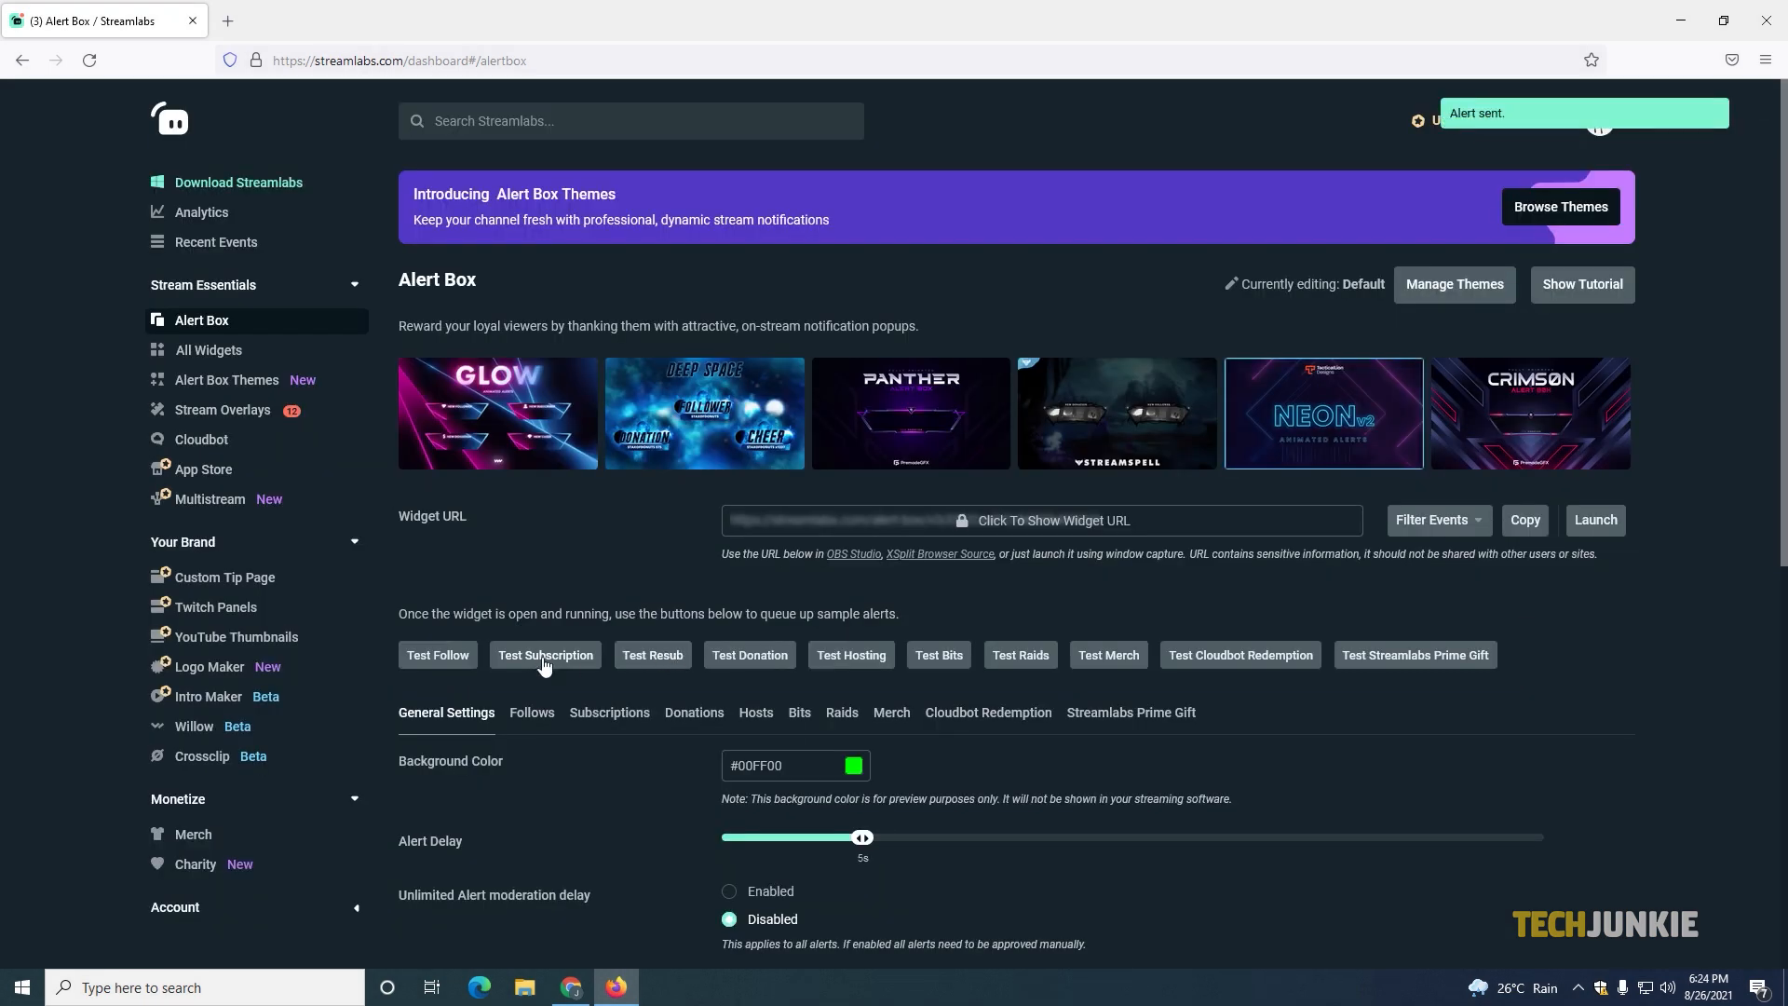
pyautogui.scroll(-2, 635, 689)
pyautogui.moveTo(862, 633); pyautogui.dragTo(1026, 632)
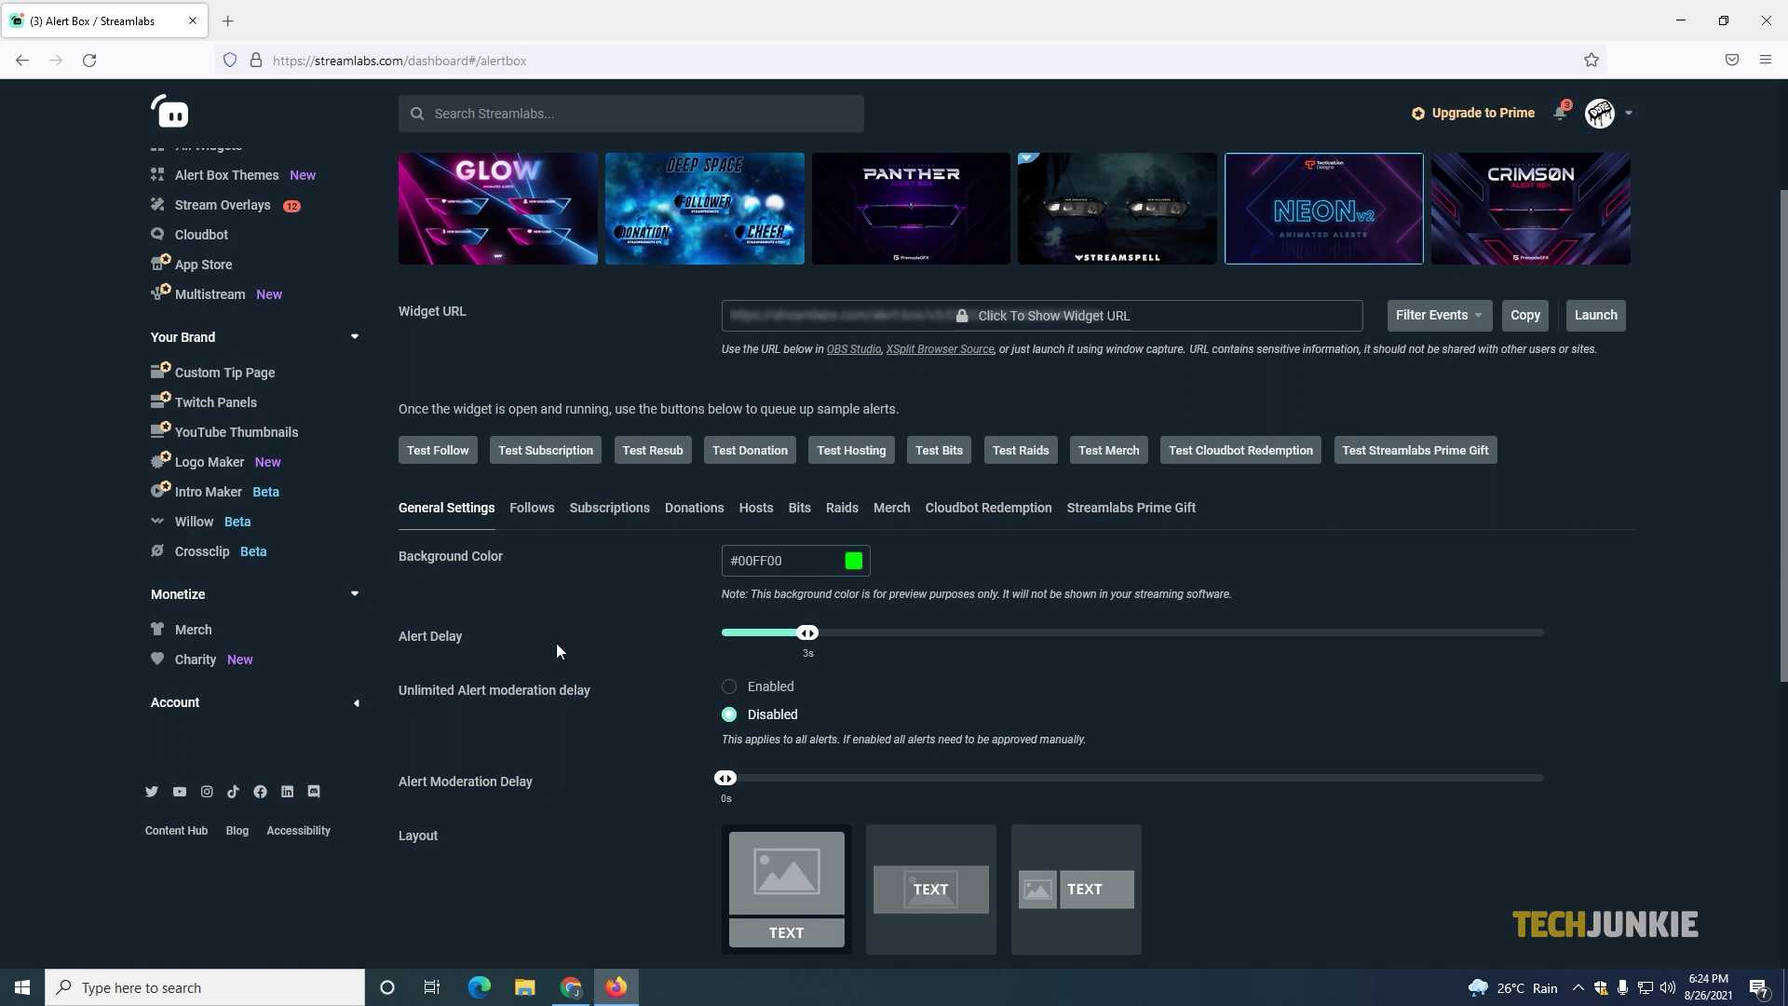
pyautogui.click(730, 689)
# Open the Follows alert settings and copy the Alert Box widget URL.
pyautogui.click(547, 511)
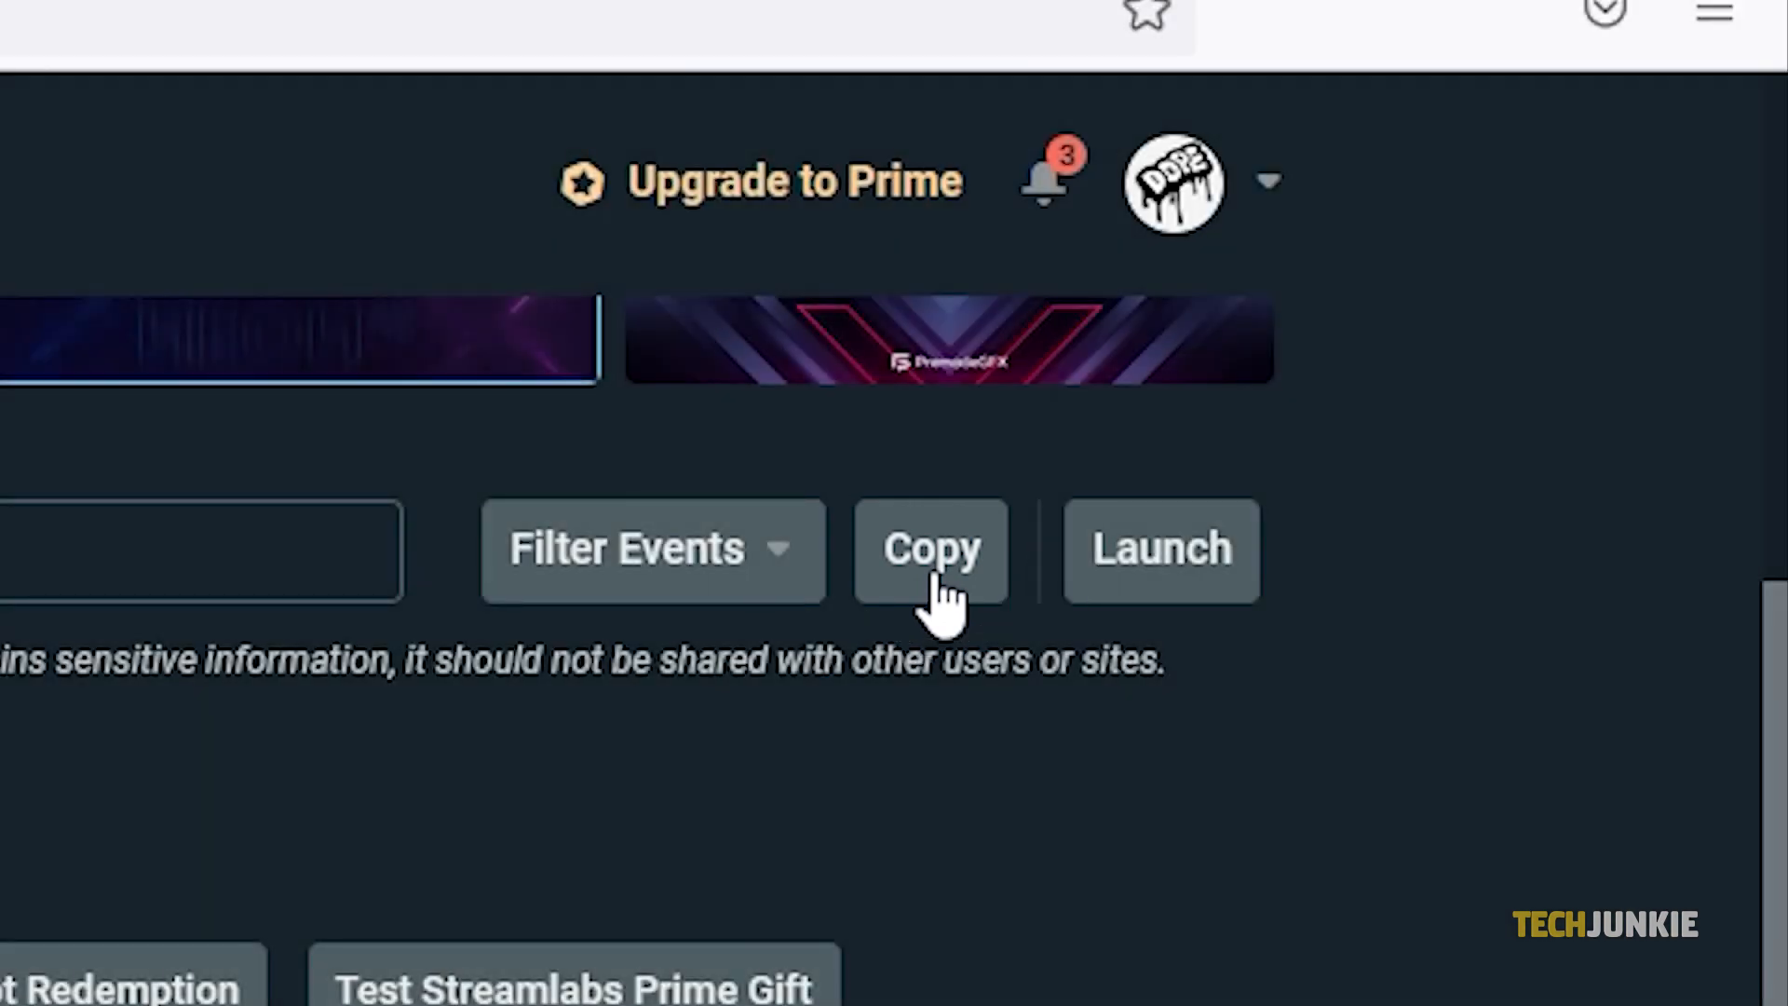
pyautogui.click(936, 582)
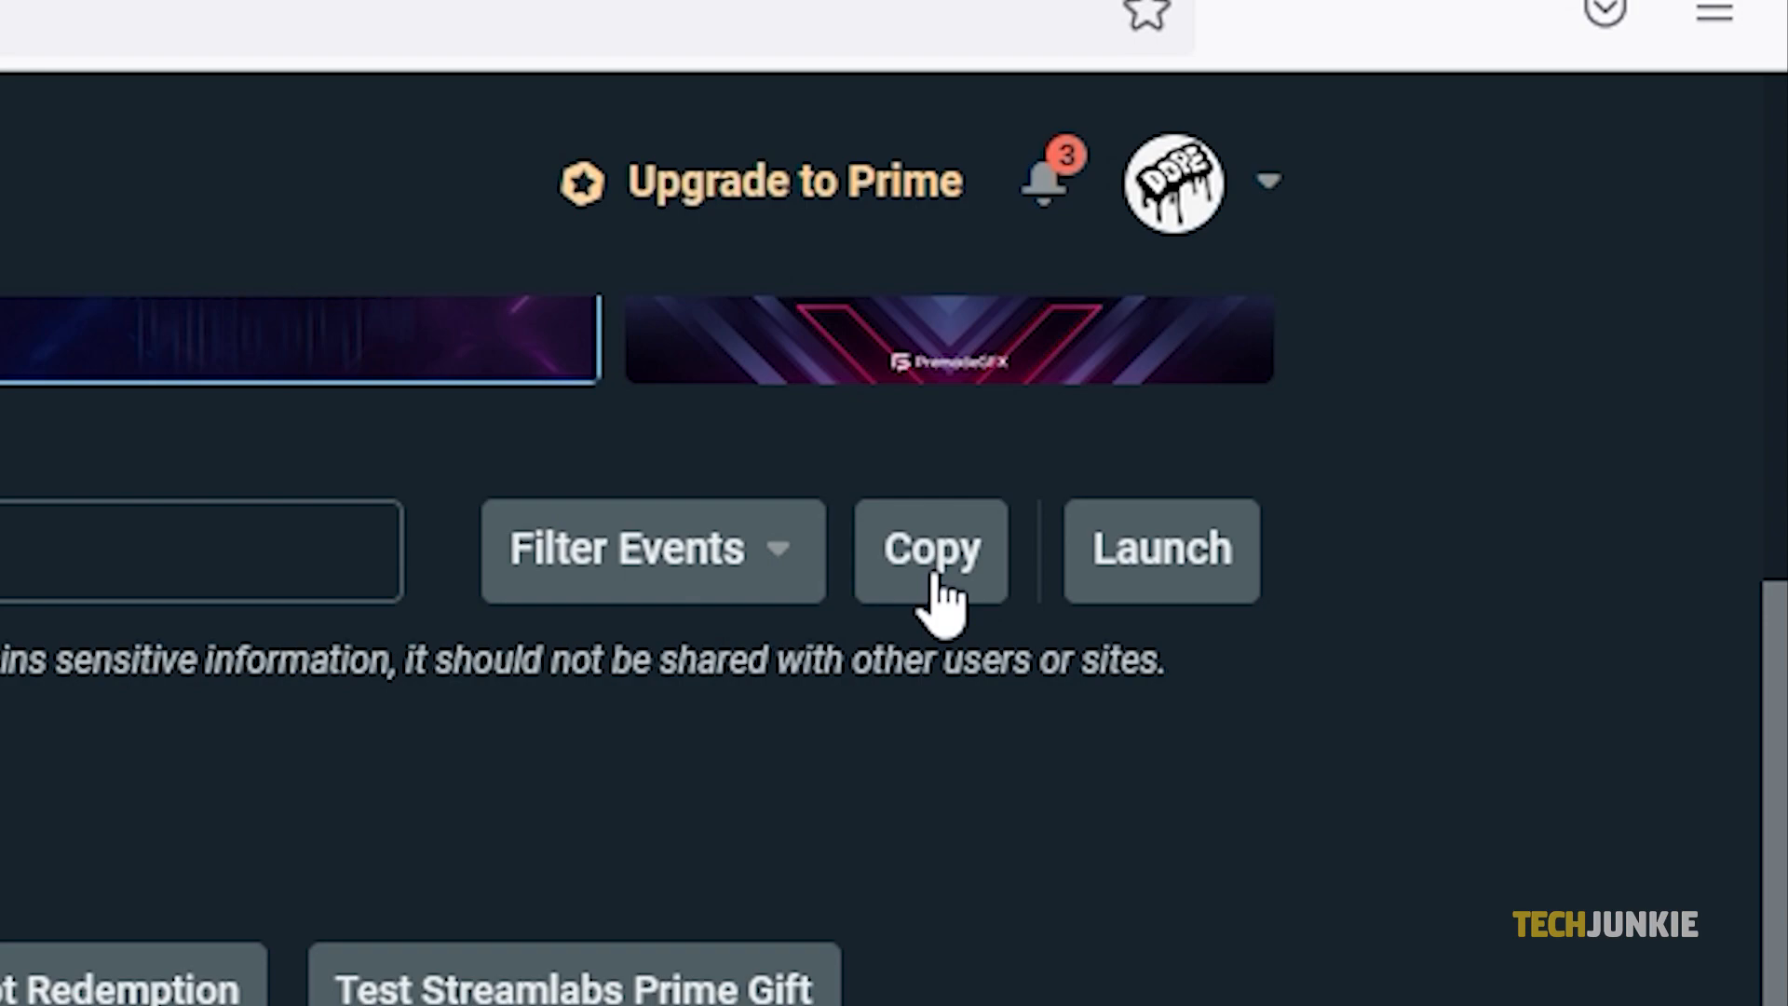
pyautogui.press('super')
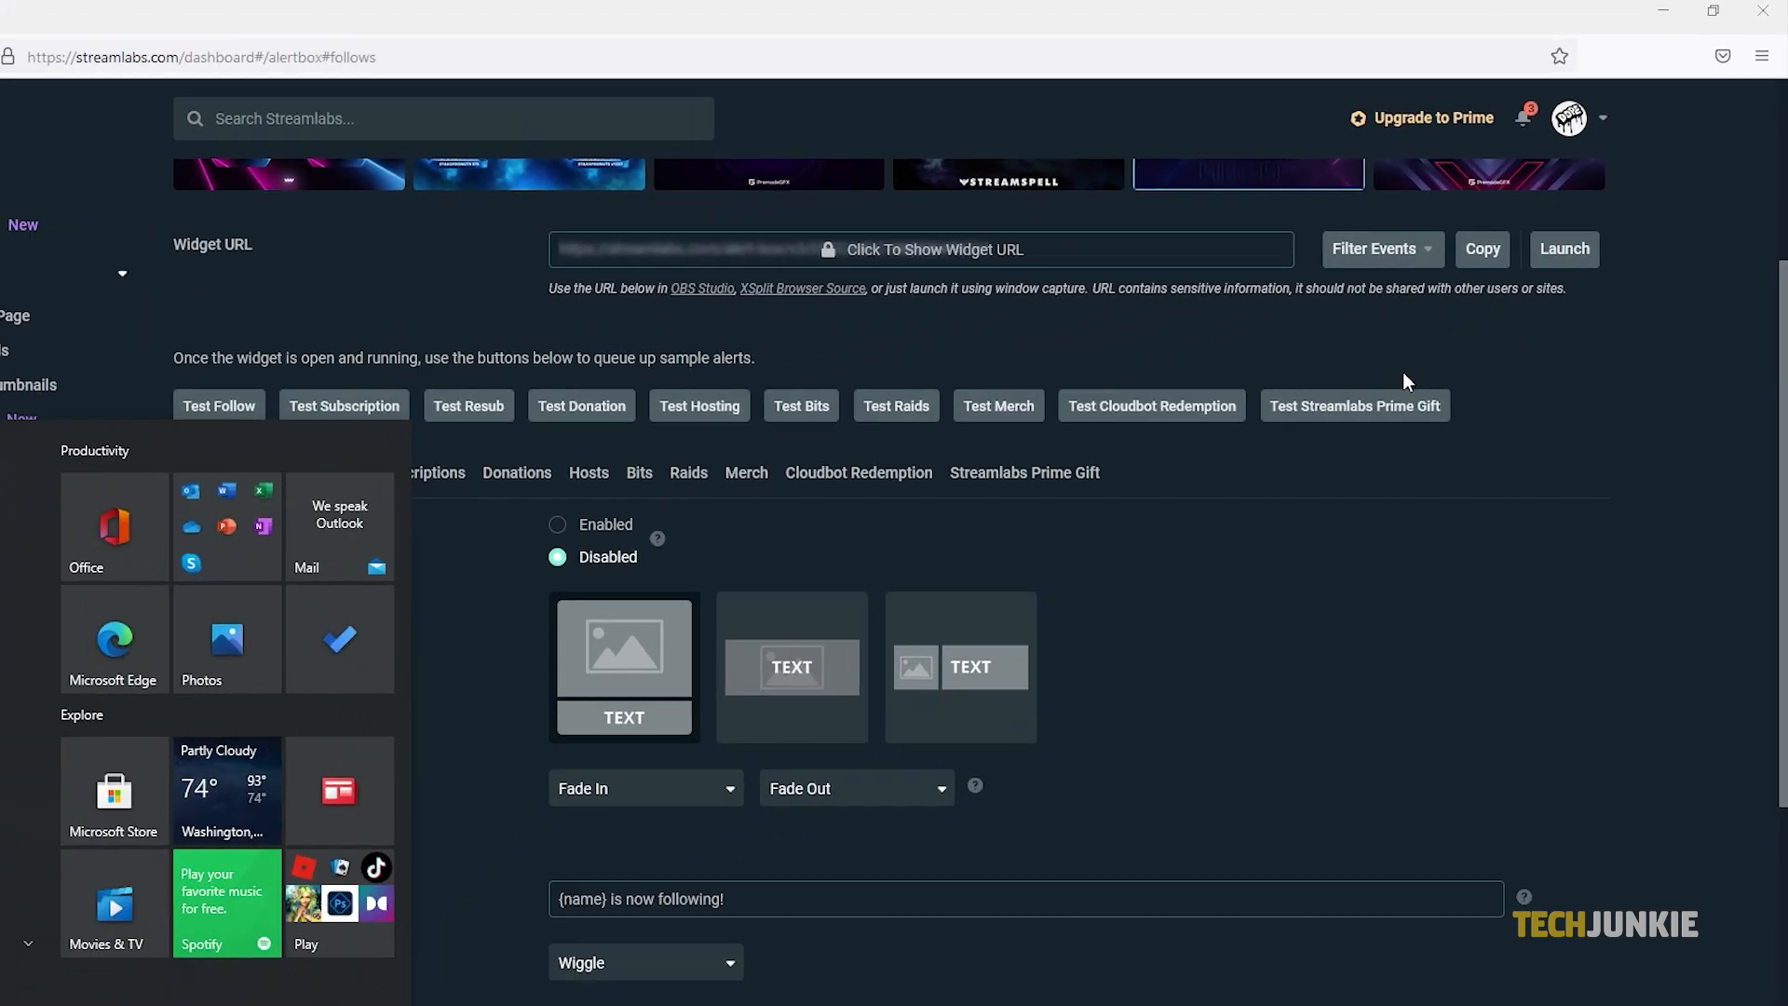
# Launch OBS and add a Browser source named 'Follower Alert'.
pyautogui.write('OBS')
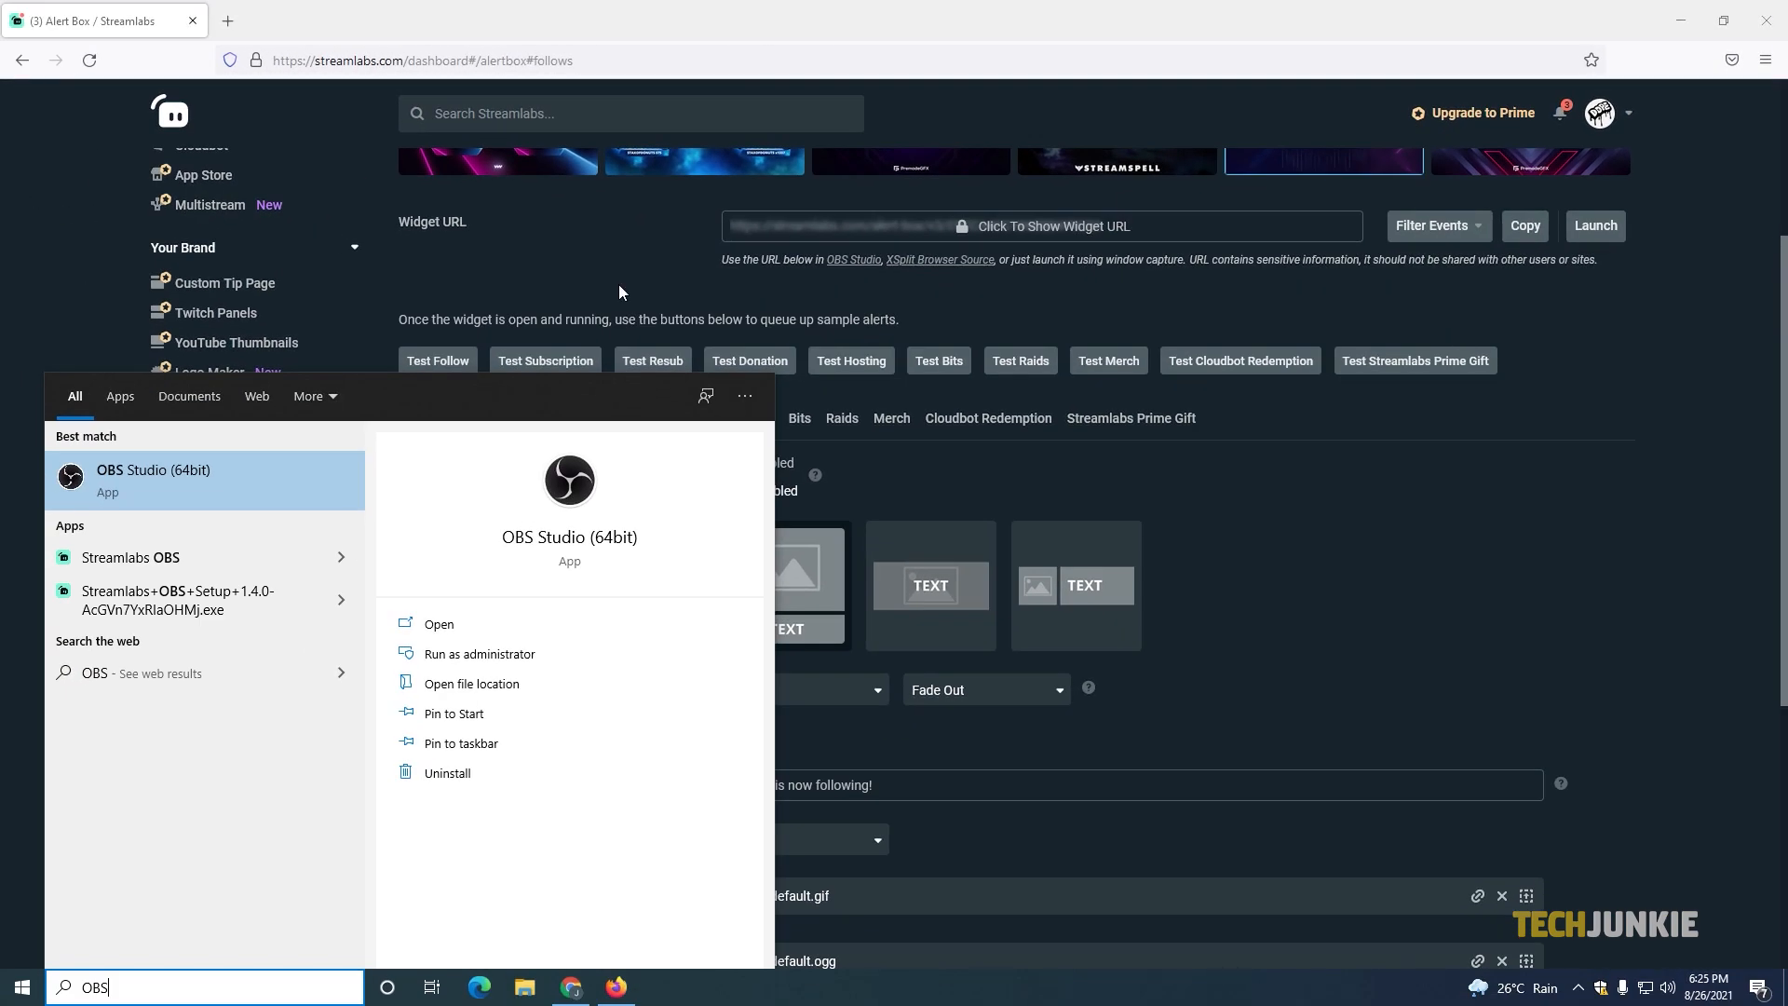
pyautogui.click(237, 486)
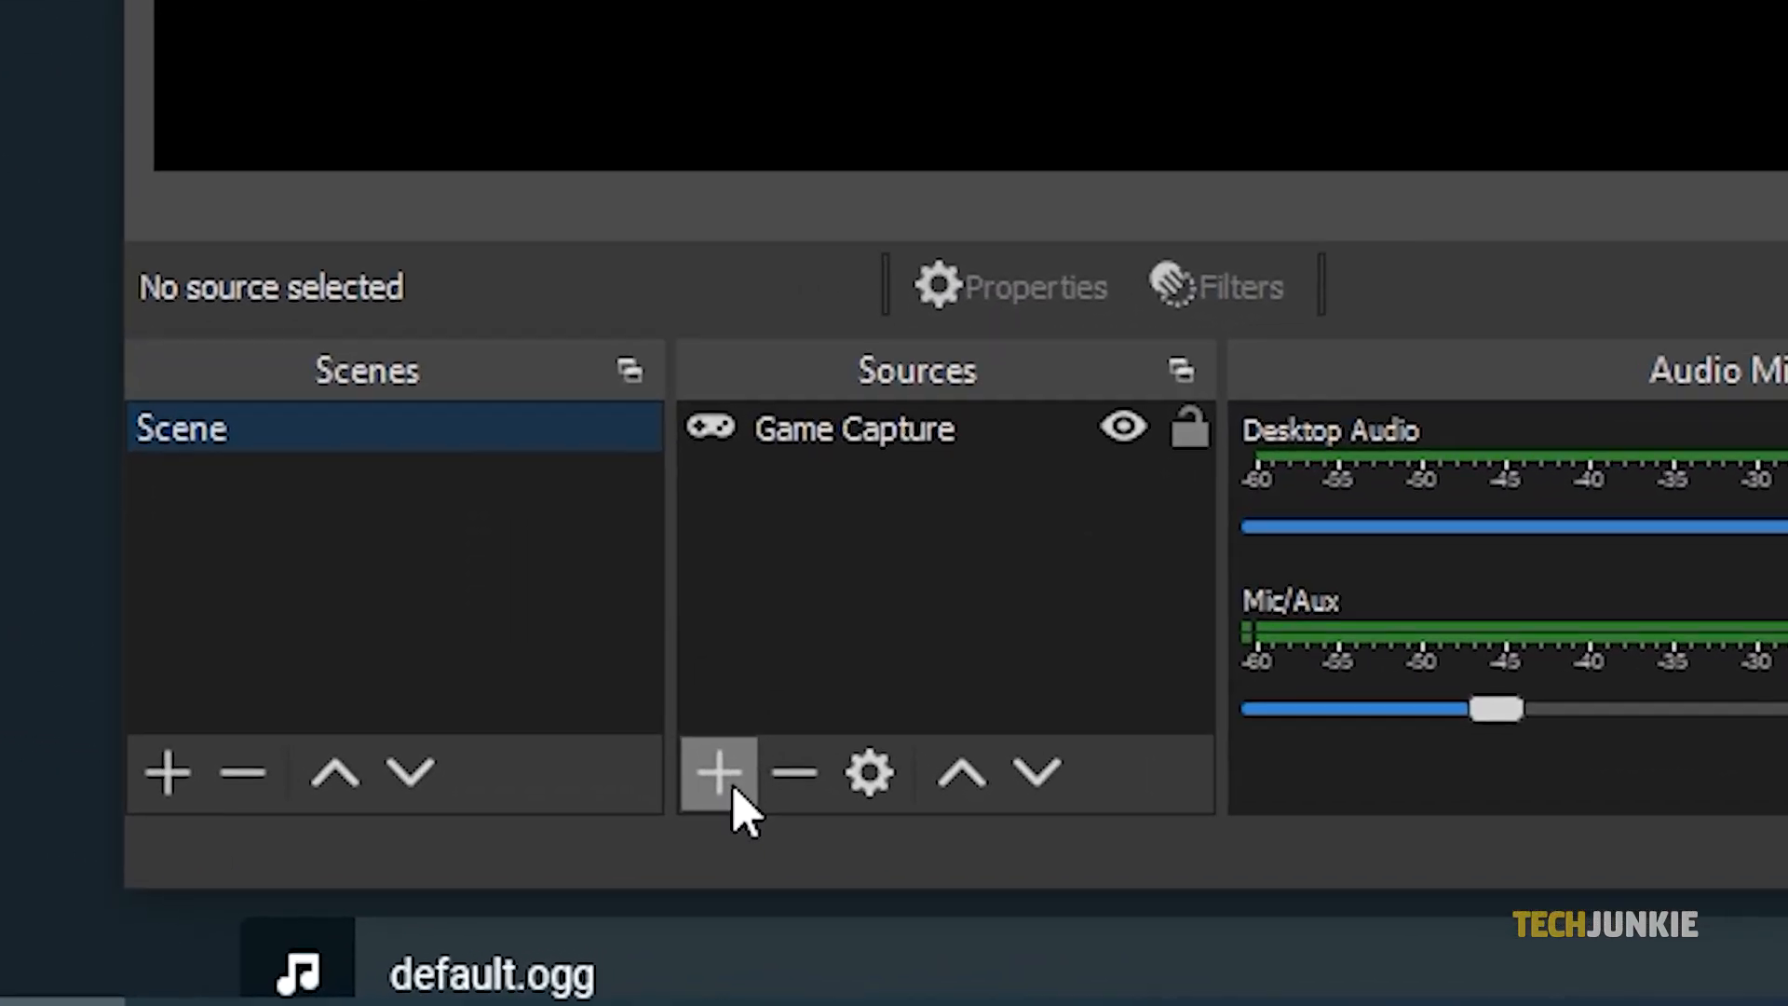
pyautogui.click(876, 896)
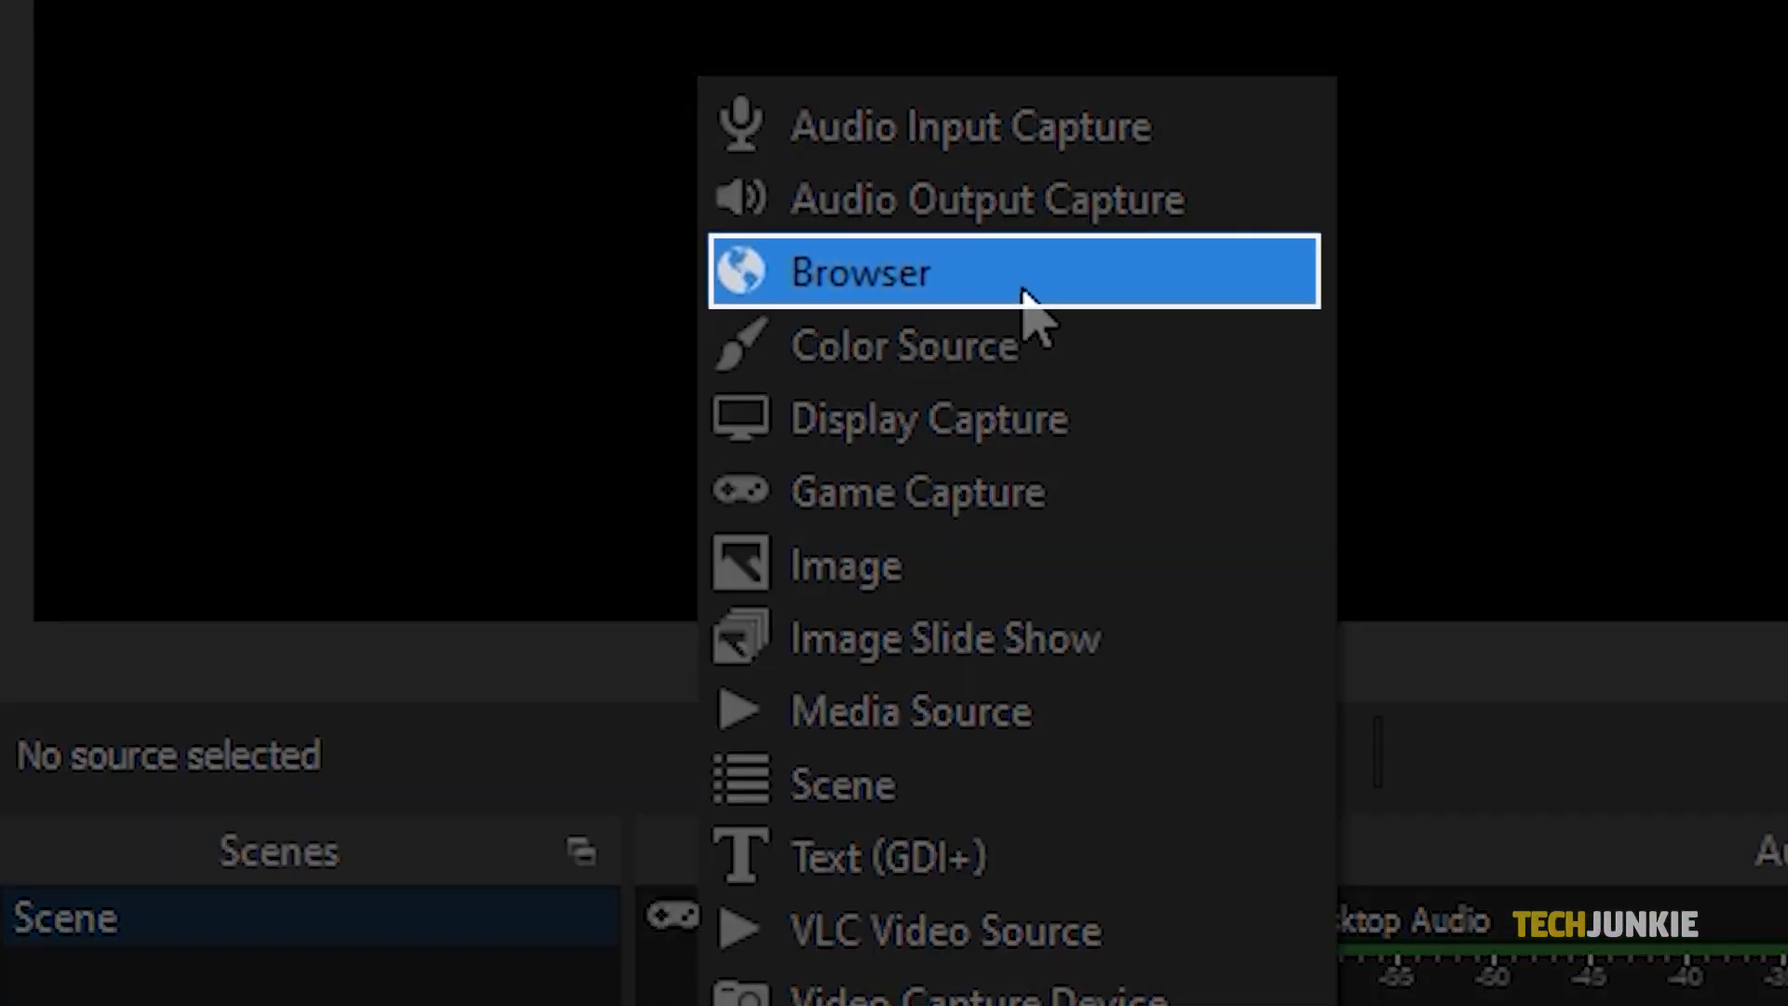
pyautogui.click(1055, 294)
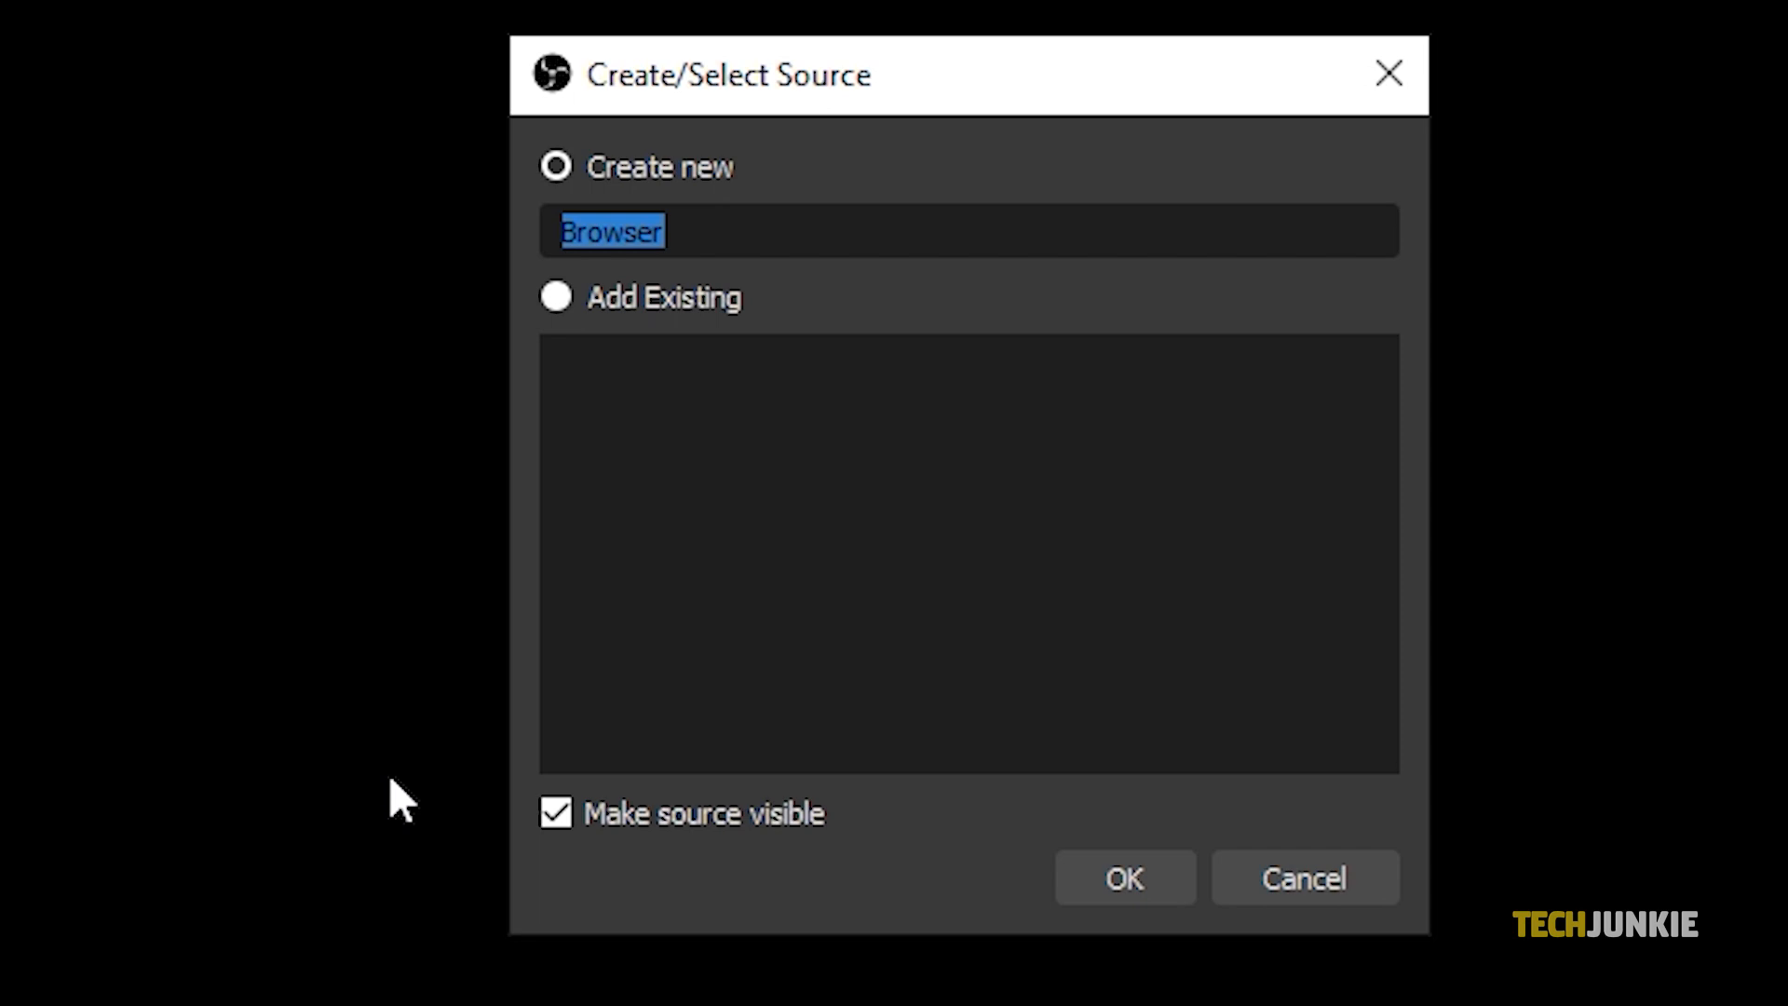
pyautogui.write('Follower')
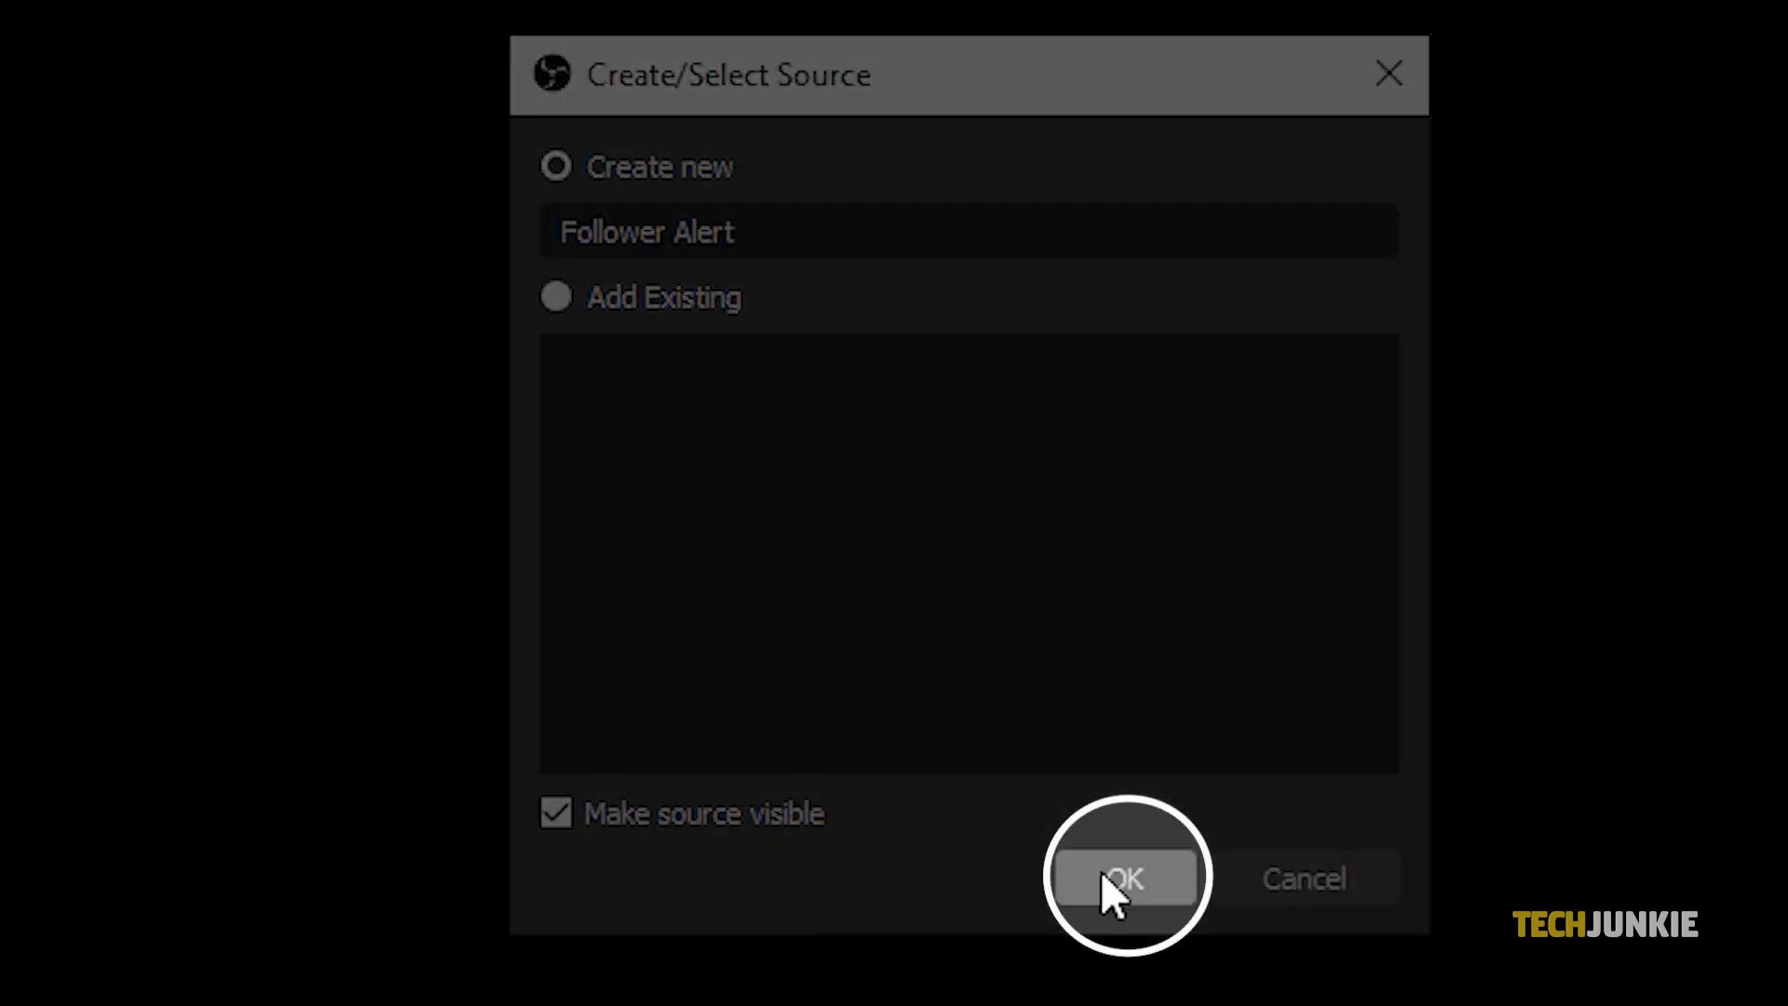
pyautogui.click(1101, 870)
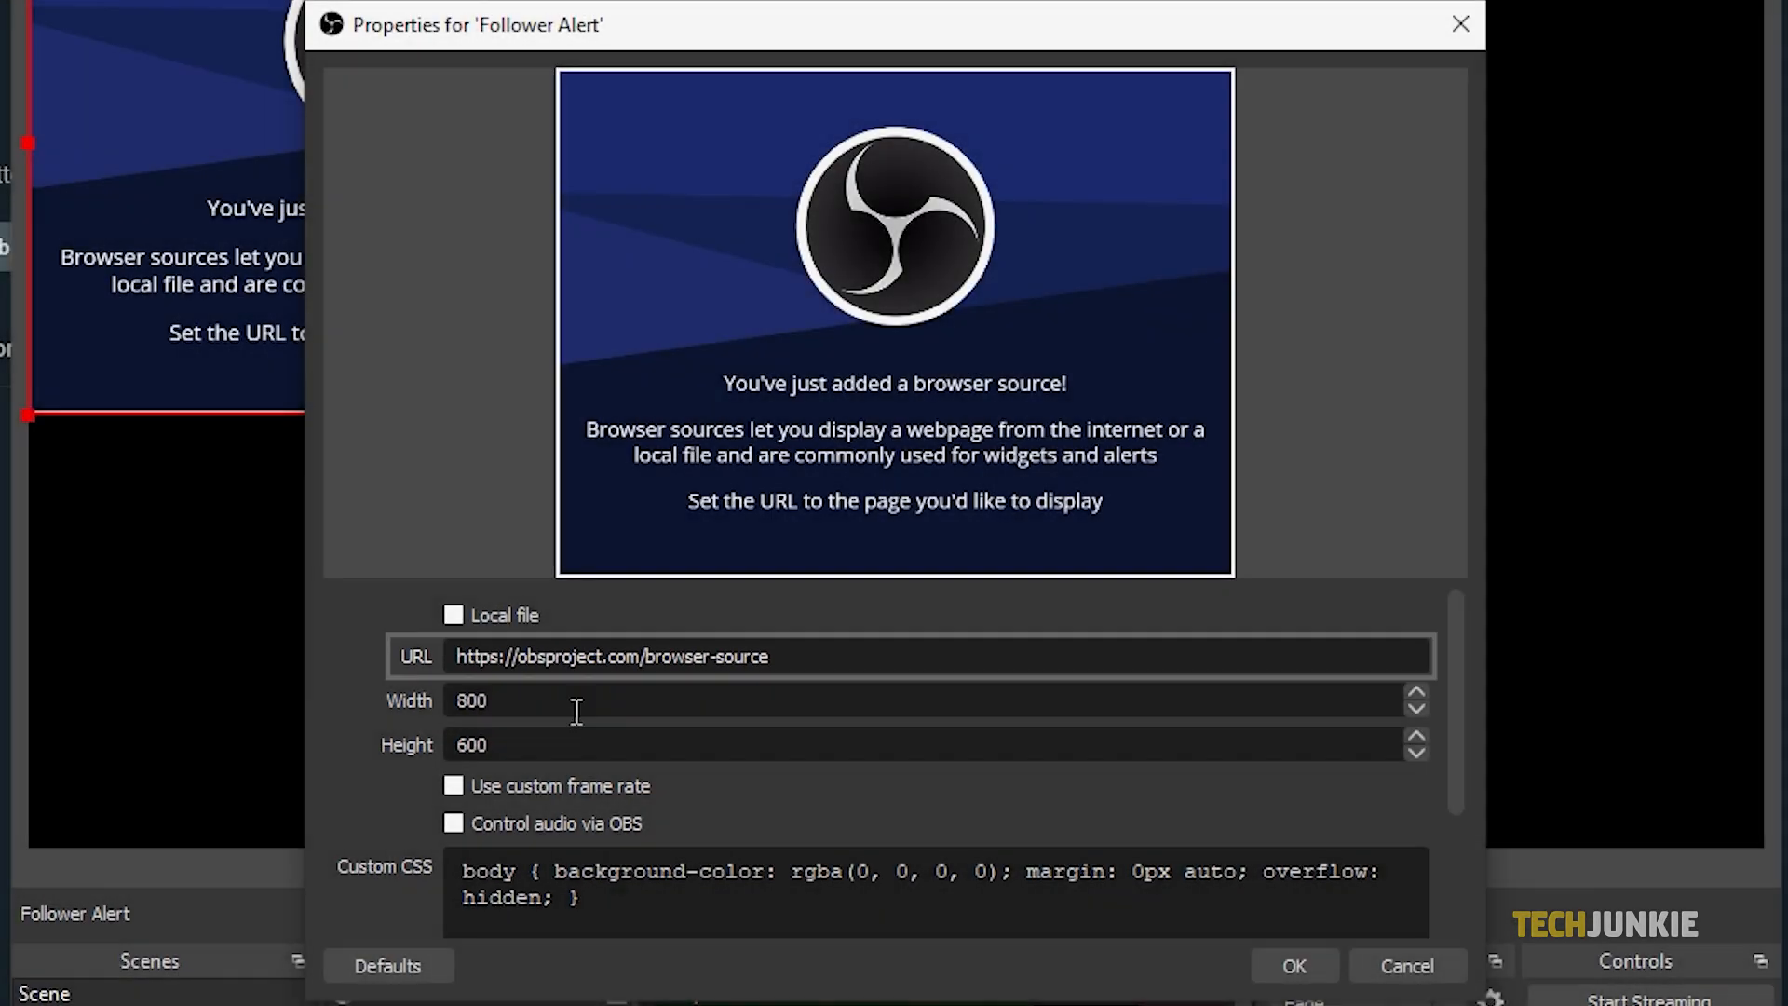
# Replace the placeholder URL with the pasted Streamlabs Alert Box widget URL.
pyautogui.moveTo(791, 663); pyautogui.dragTo(379, 652)
pyautogui.press('BackSpace')
pyautogui.rightClick(518, 665)
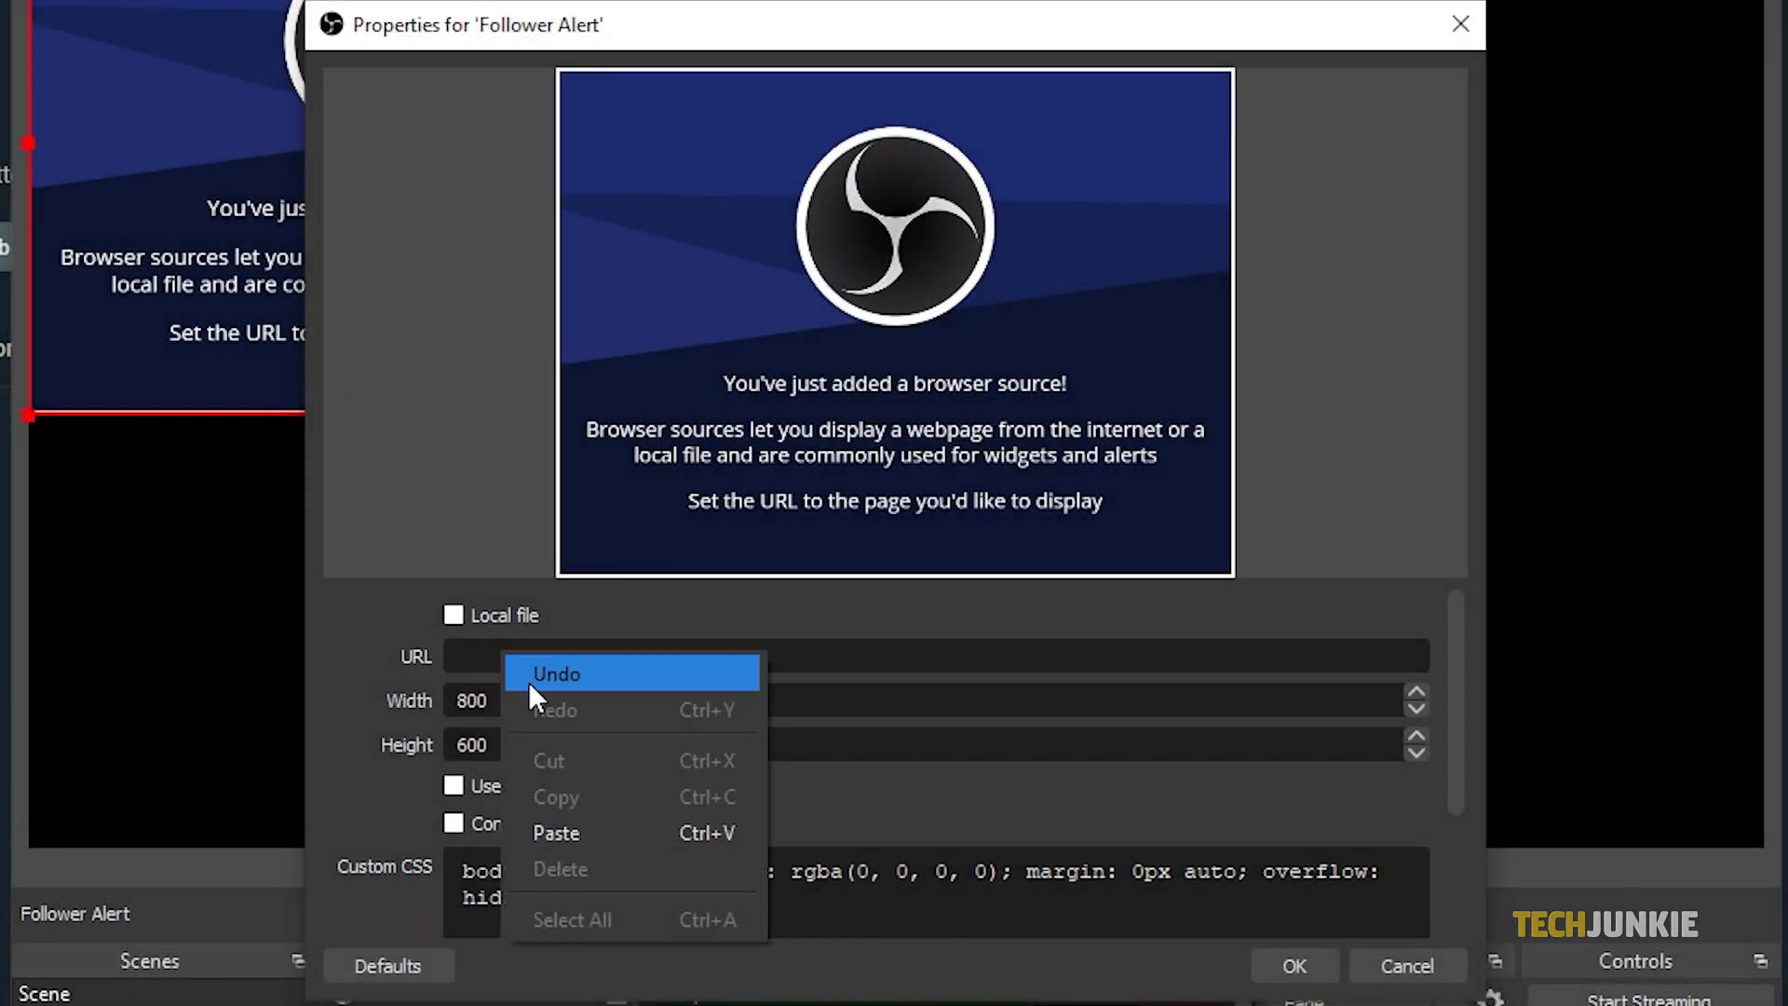
pyautogui.click(568, 843)
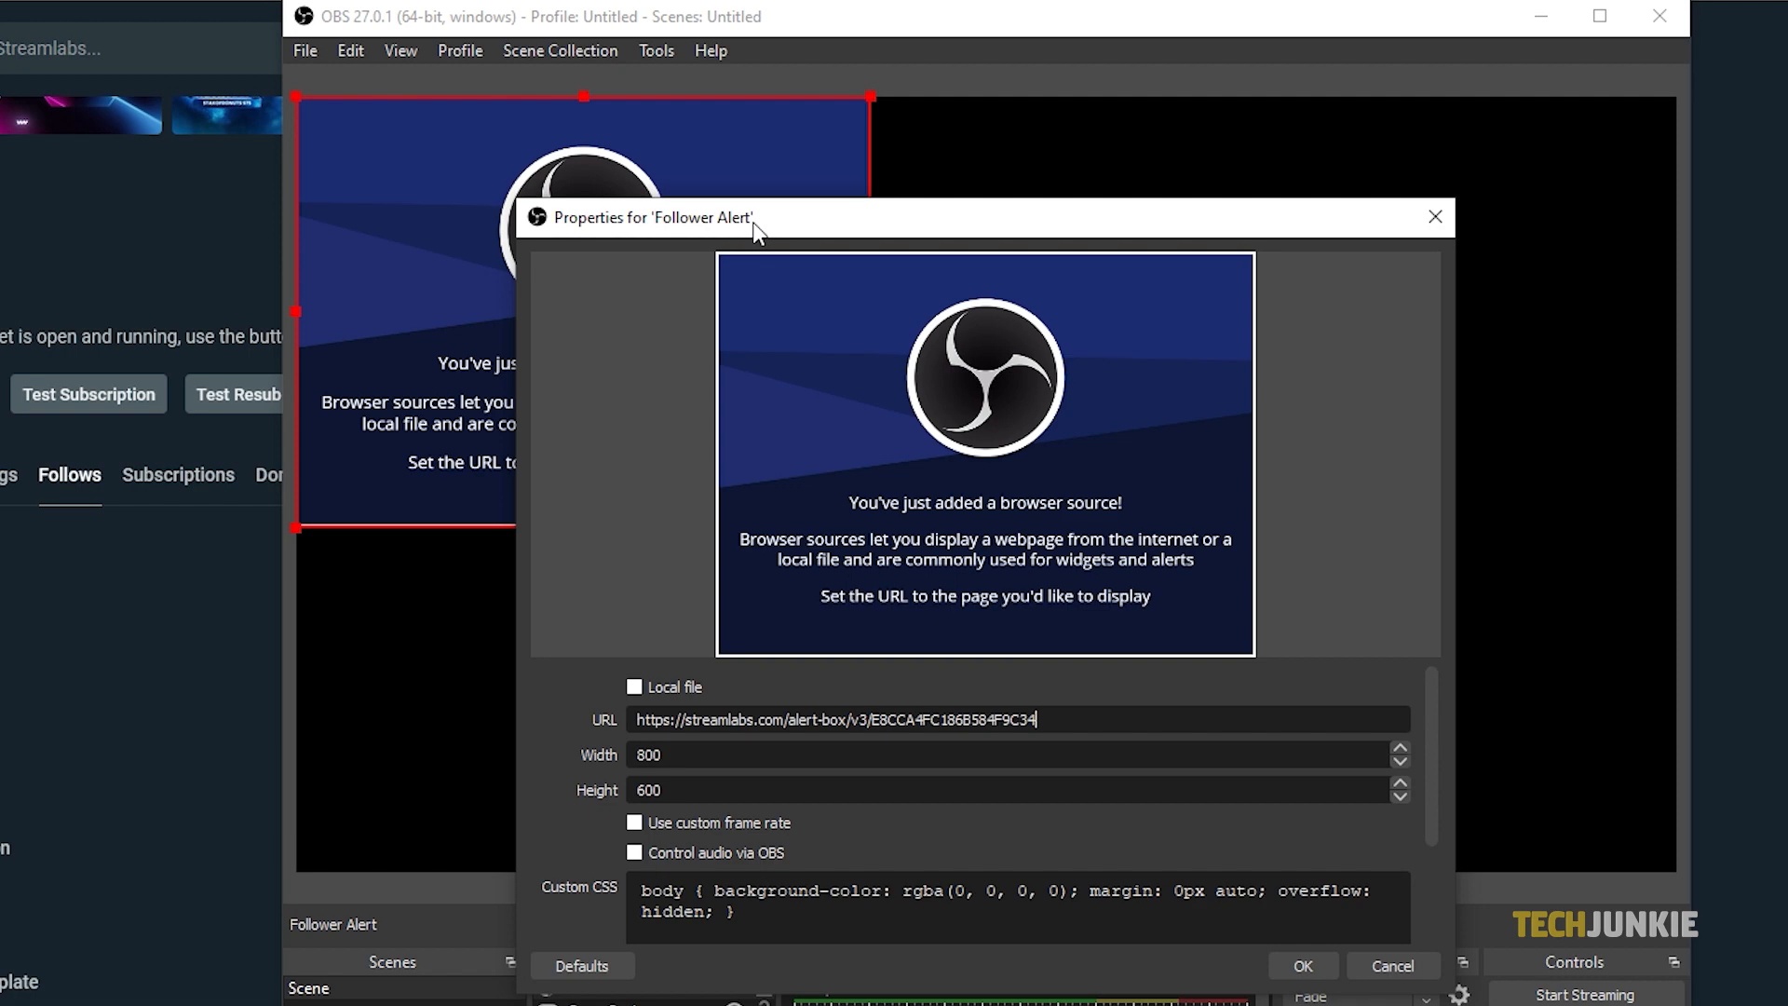
# Shrink the Follower Alert source and place it in the preview's top-right corner.
pyautogui.moveTo(718, 238); pyautogui.dragTo(697, 335)
pyautogui.moveTo(533, 231); pyautogui.dragTo(1339, 231)
pyautogui.moveTo(1170, 326); pyautogui.dragTo(1040, 496)
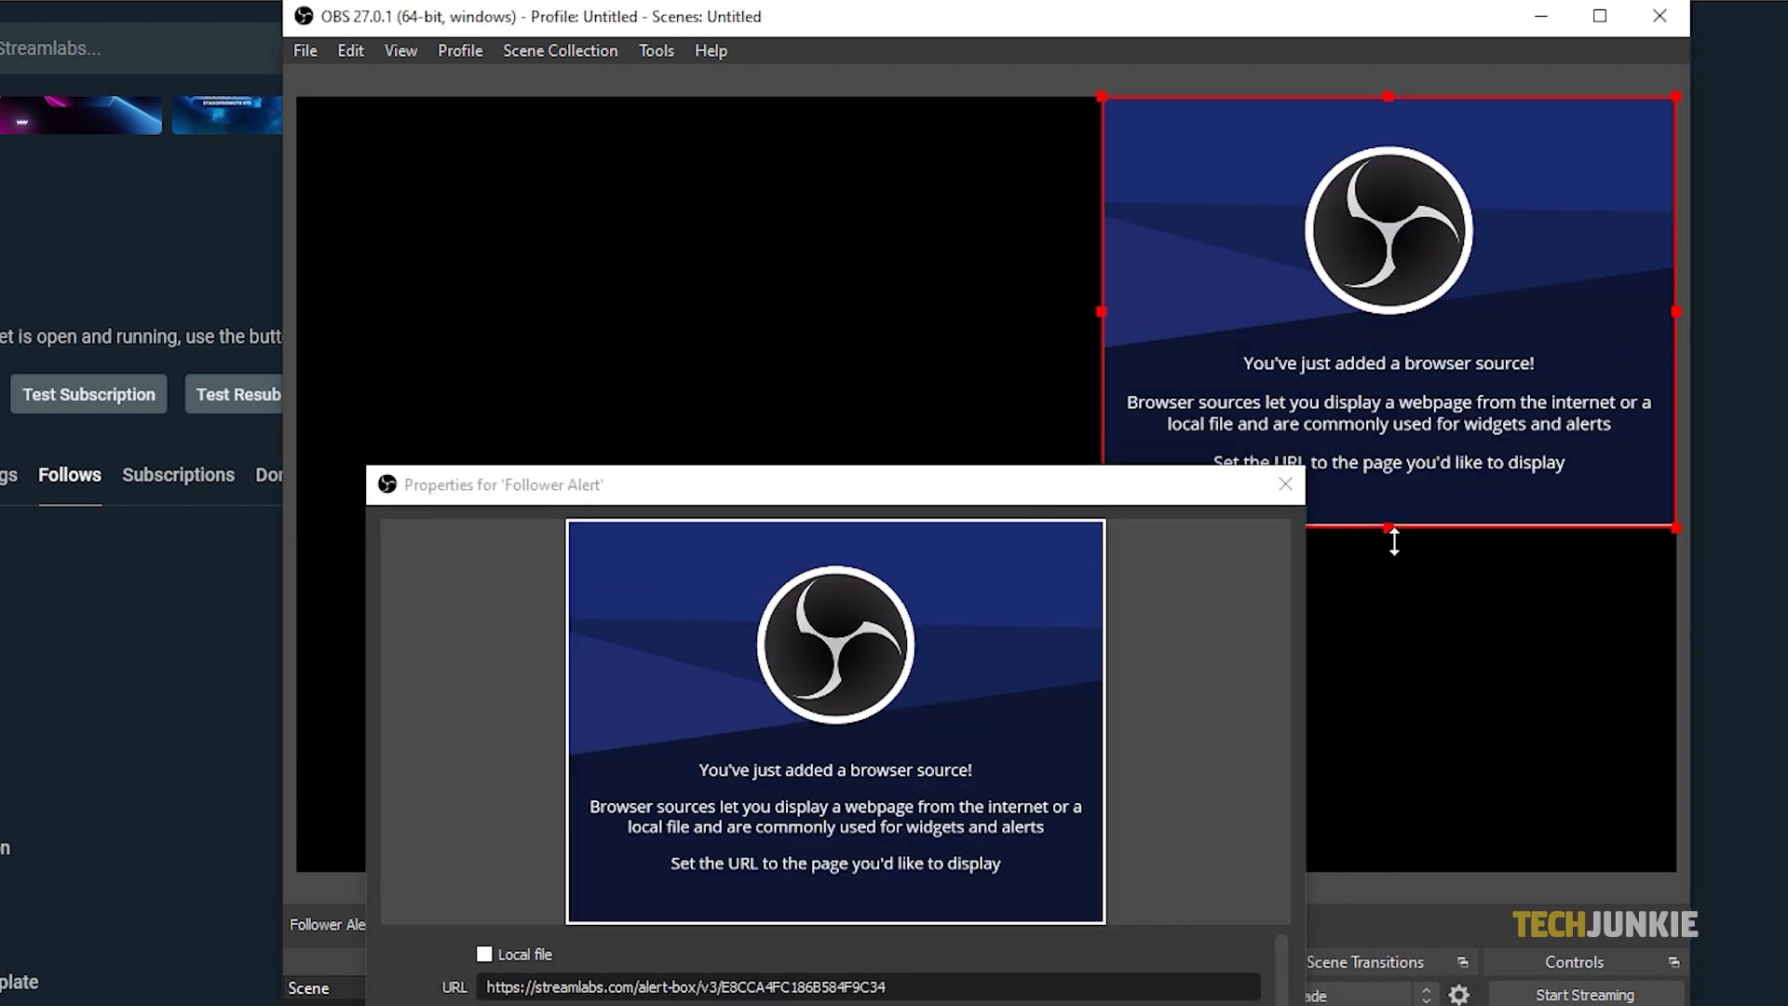
pyautogui.moveTo(1388, 527); pyautogui.dragTo(1391, 389)
pyautogui.moveTo(1234, 270); pyautogui.dragTo(1422, 277)
pyautogui.moveTo(1288, 389); pyautogui.dragTo(1450, 267)
pyautogui.moveTo(1015, 487); pyautogui.dragTo(1110, 188)
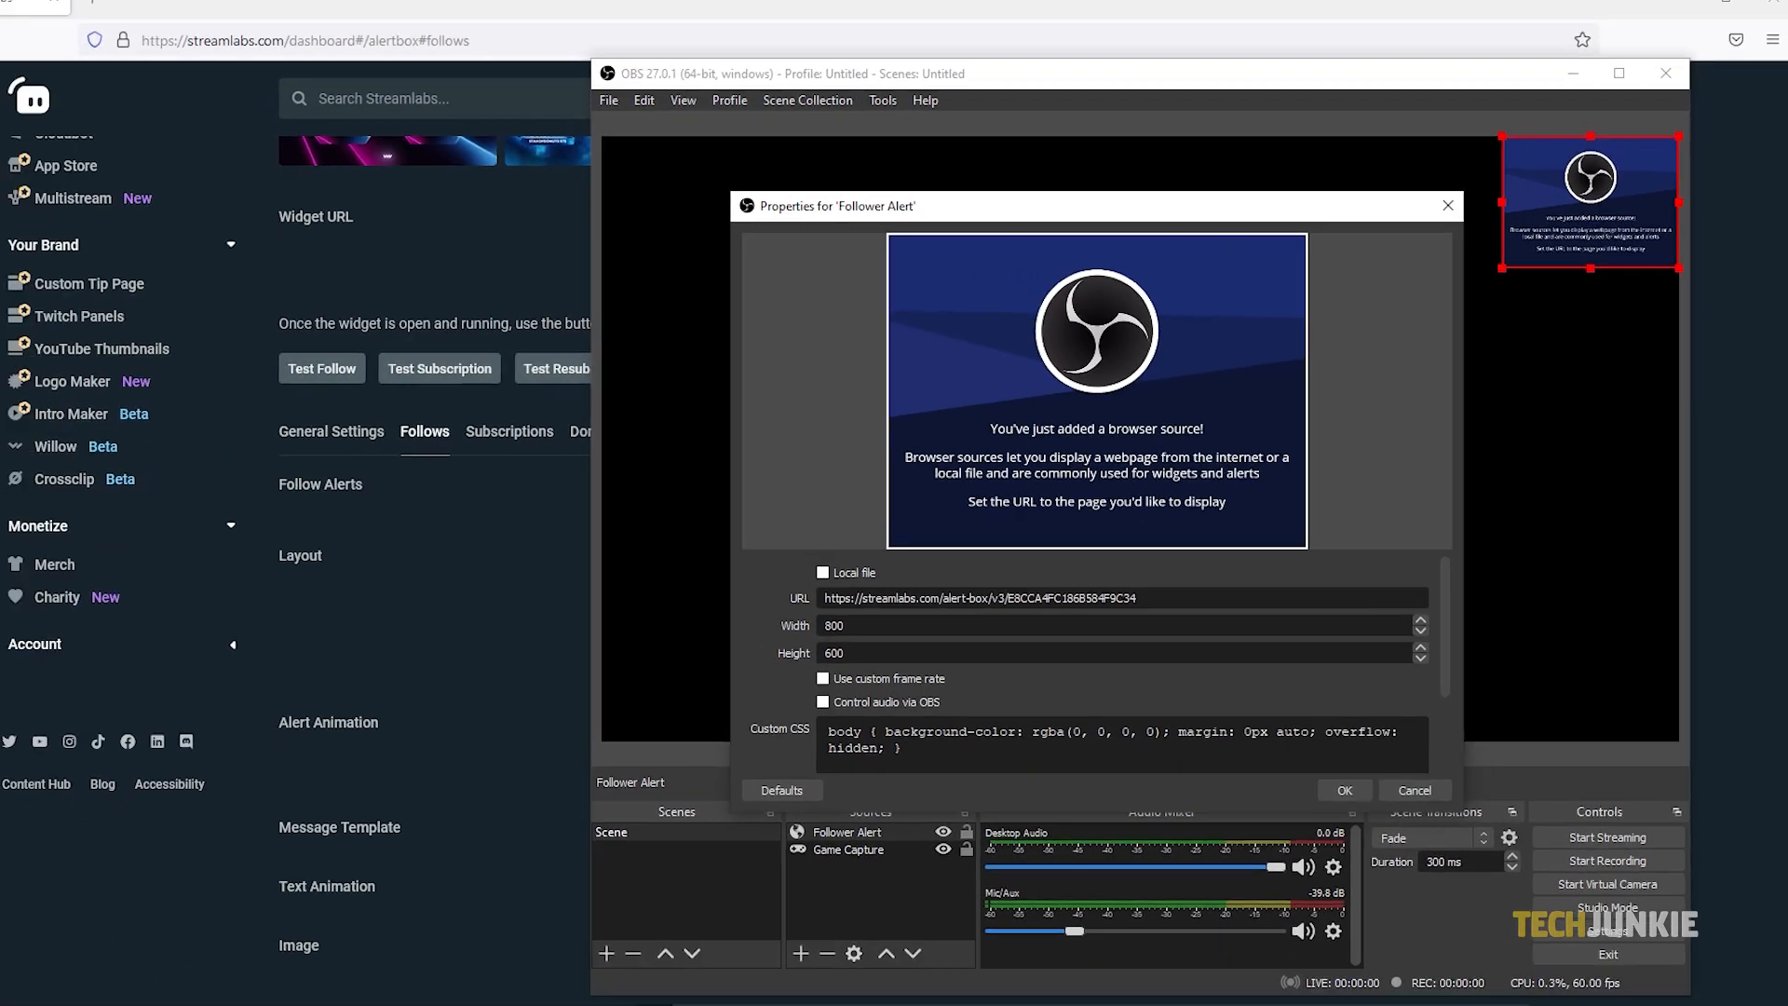
pyautogui.click(617, 987)
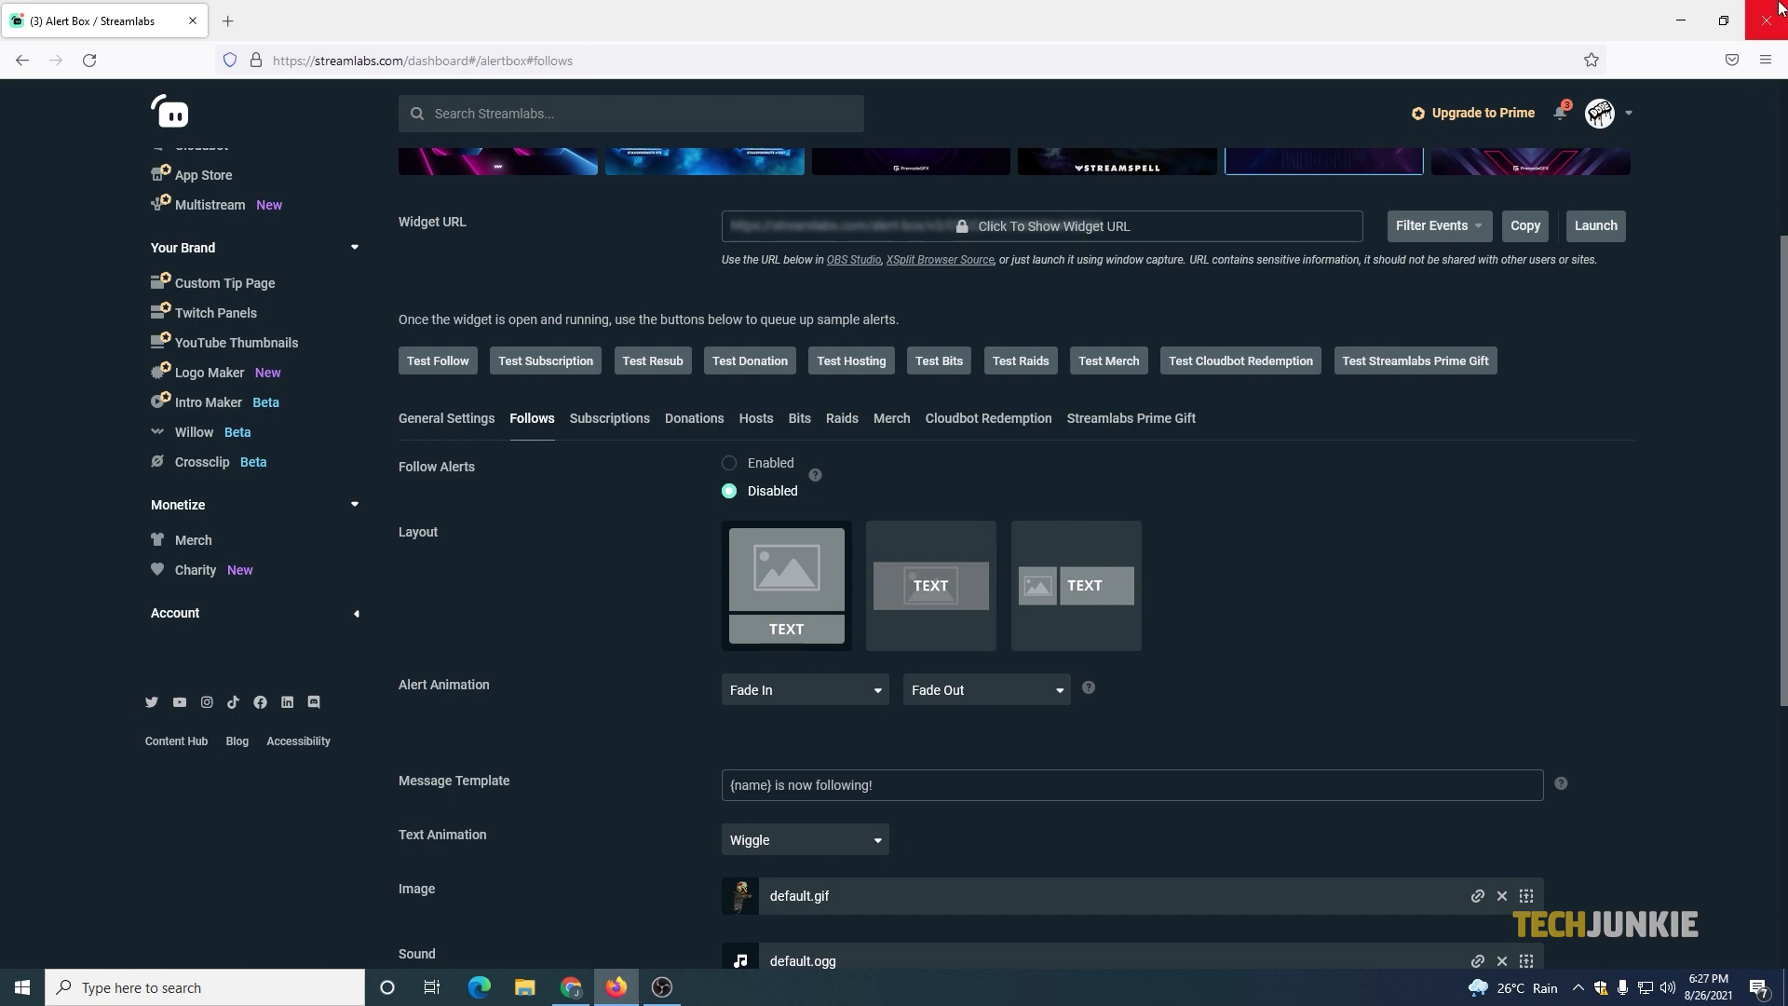
# Restore and narrow the Firefox window so it sits beside OBS.
pyautogui.click(1724, 20)
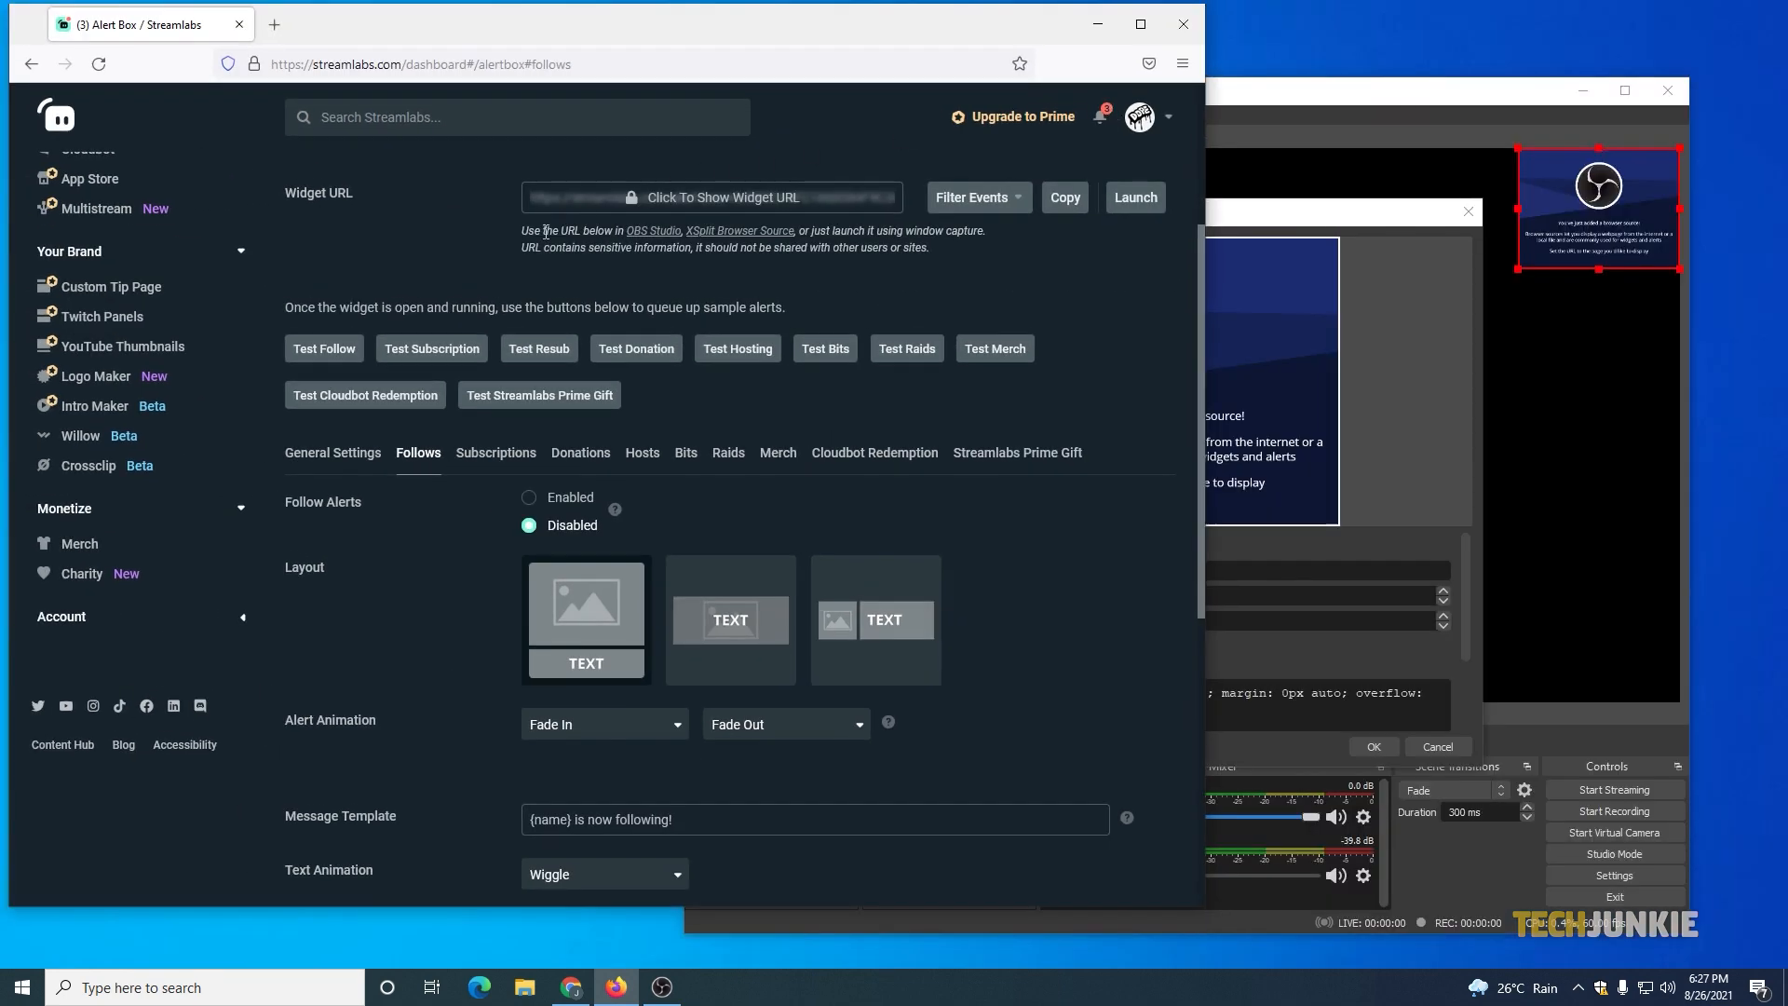
pyautogui.moveTo(1218, 165); pyautogui.dragTo(889, 191)
pyautogui.click(891, 193)
pyautogui.hotkey('alt', 'Tab')
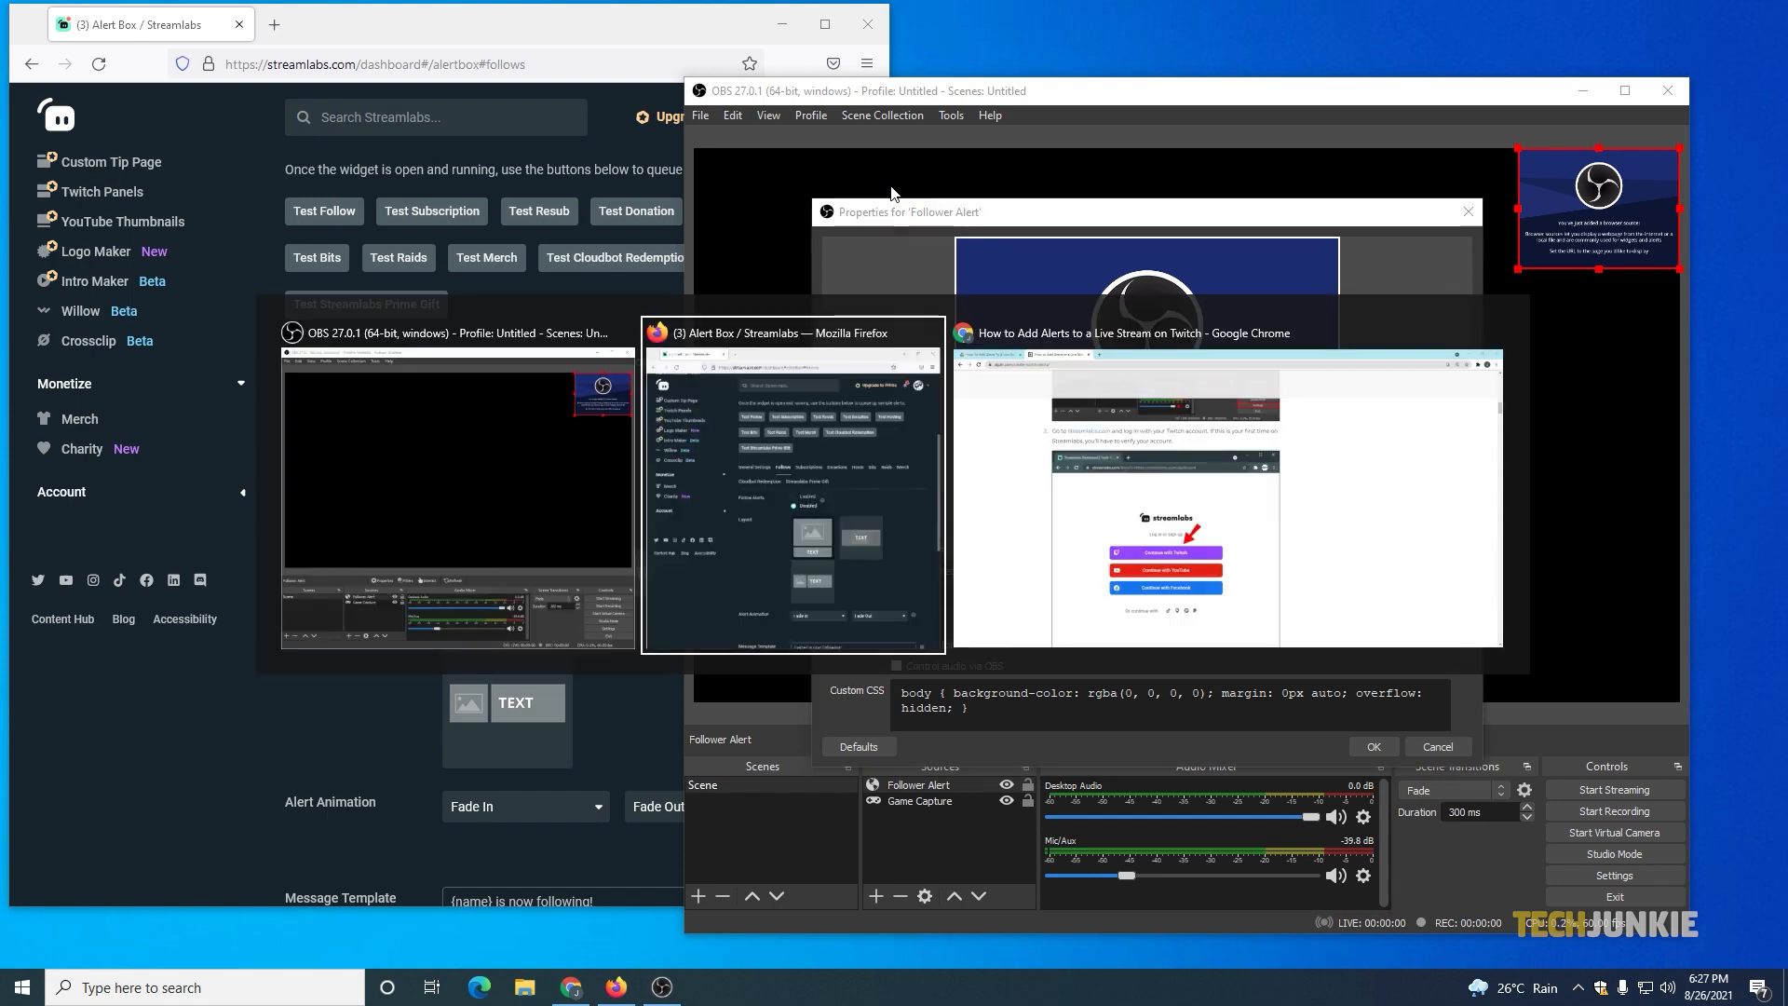
pyautogui.hotkey('alt', 'Tab')
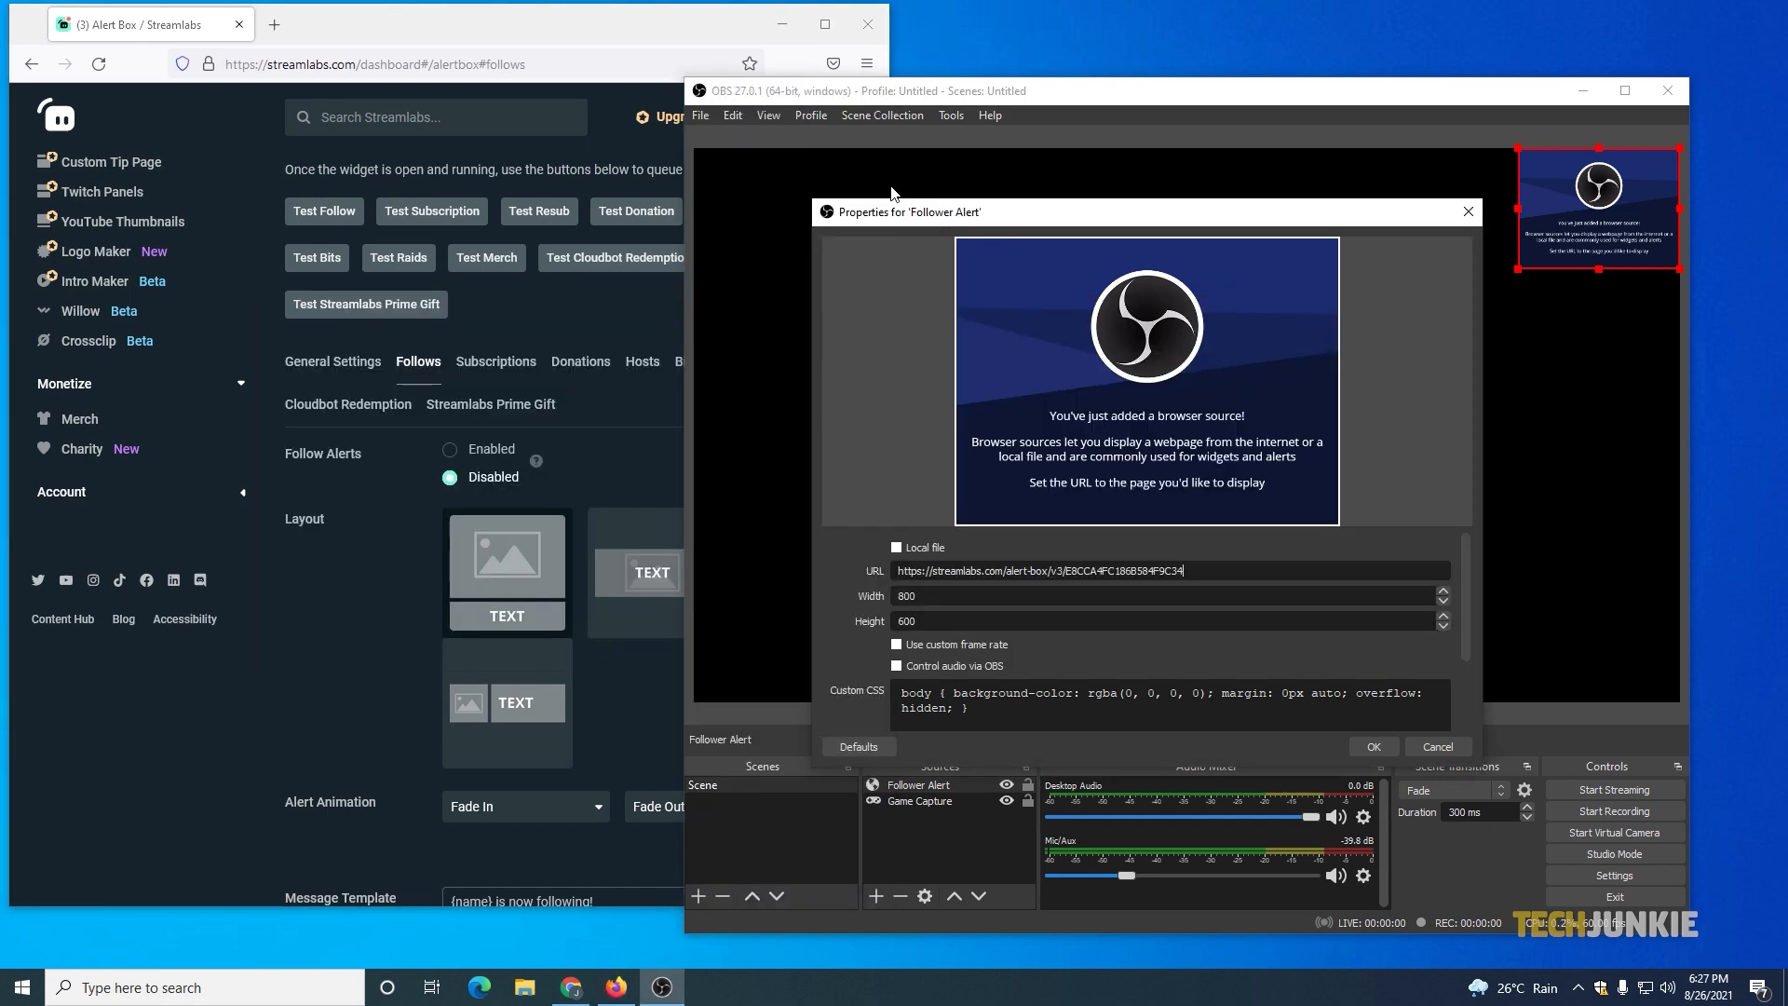
pyautogui.hotkey('alt', 'Tab')
pyautogui.hotkey('alt', 'shift', 'Tab')
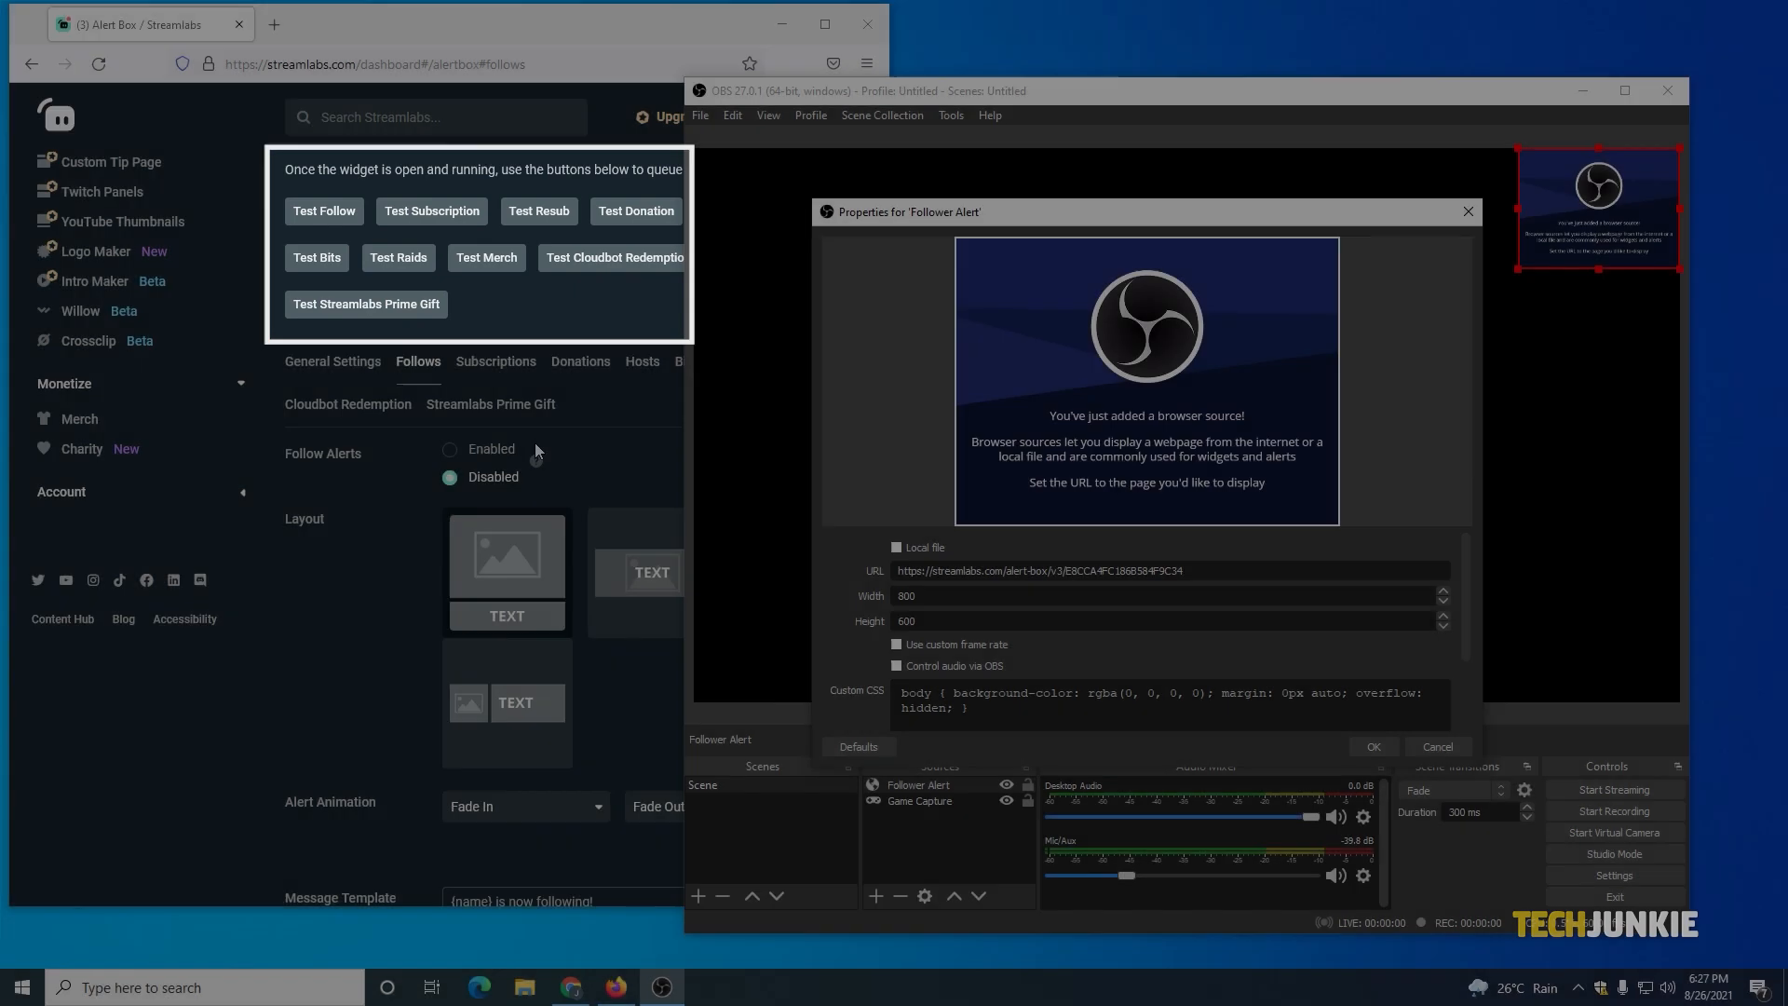
# Send a test follow alert and confirm the Follower Alert source properties with OK.
pyautogui.click(320, 233)
pyautogui.click(326, 216)
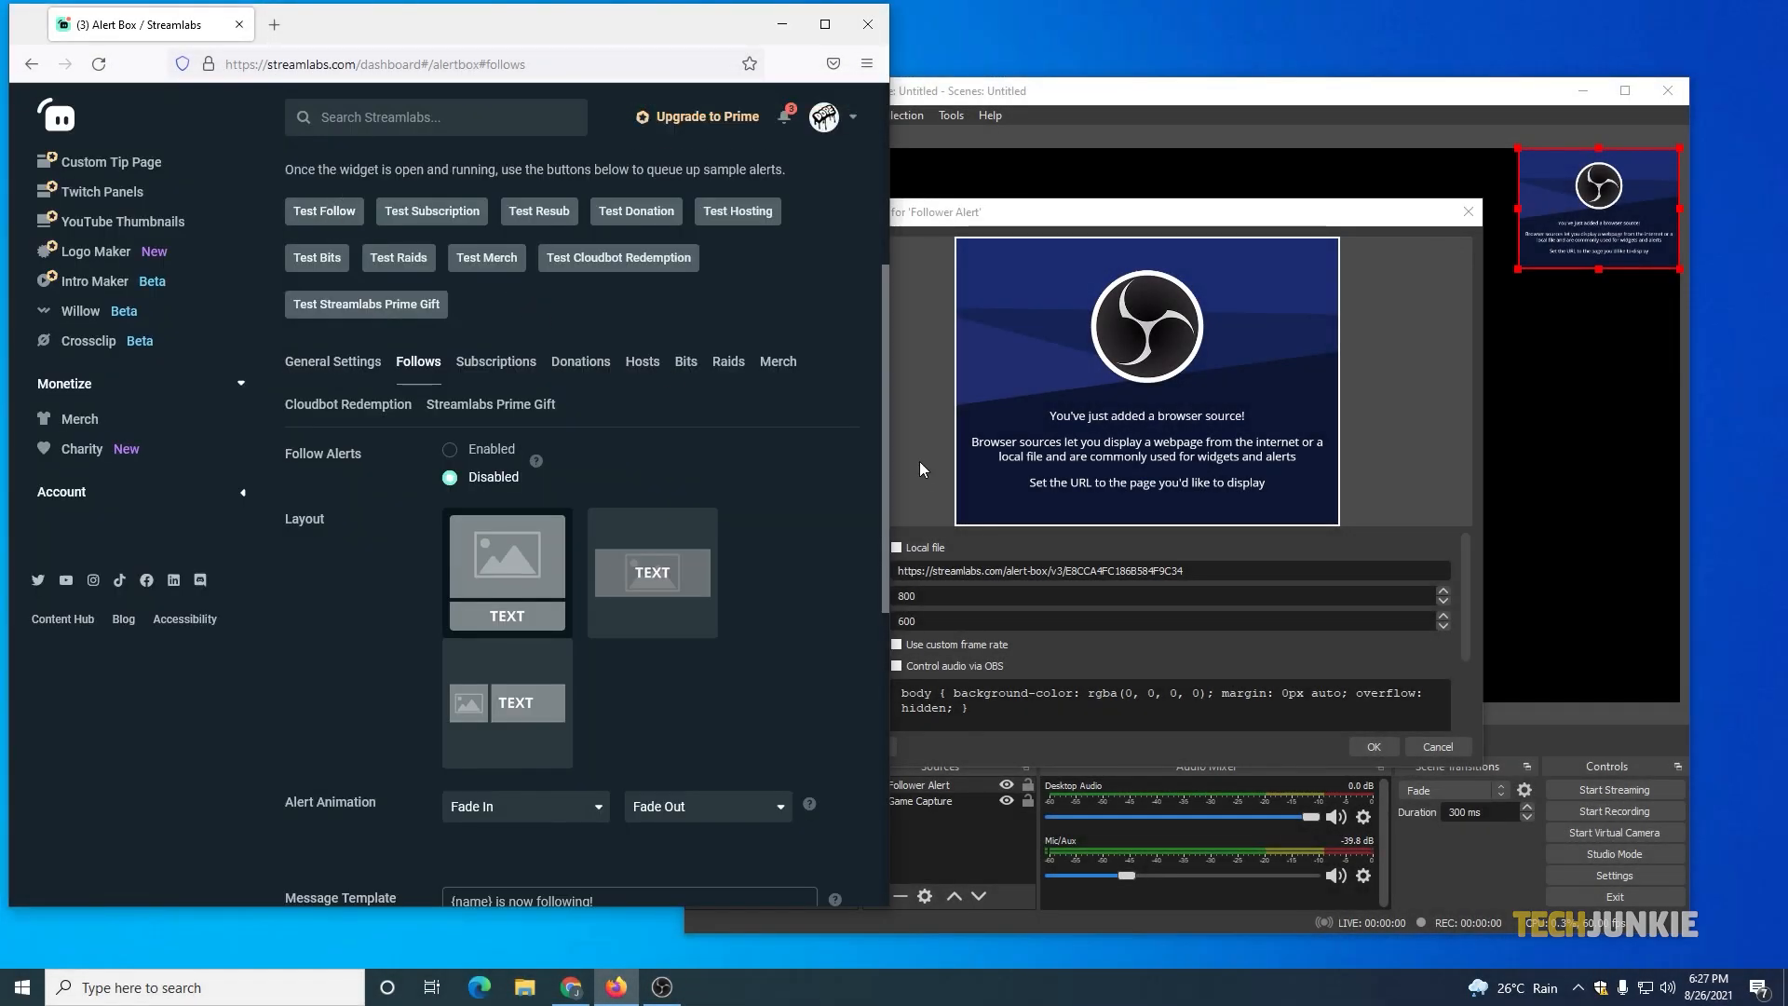
pyautogui.click(1374, 747)
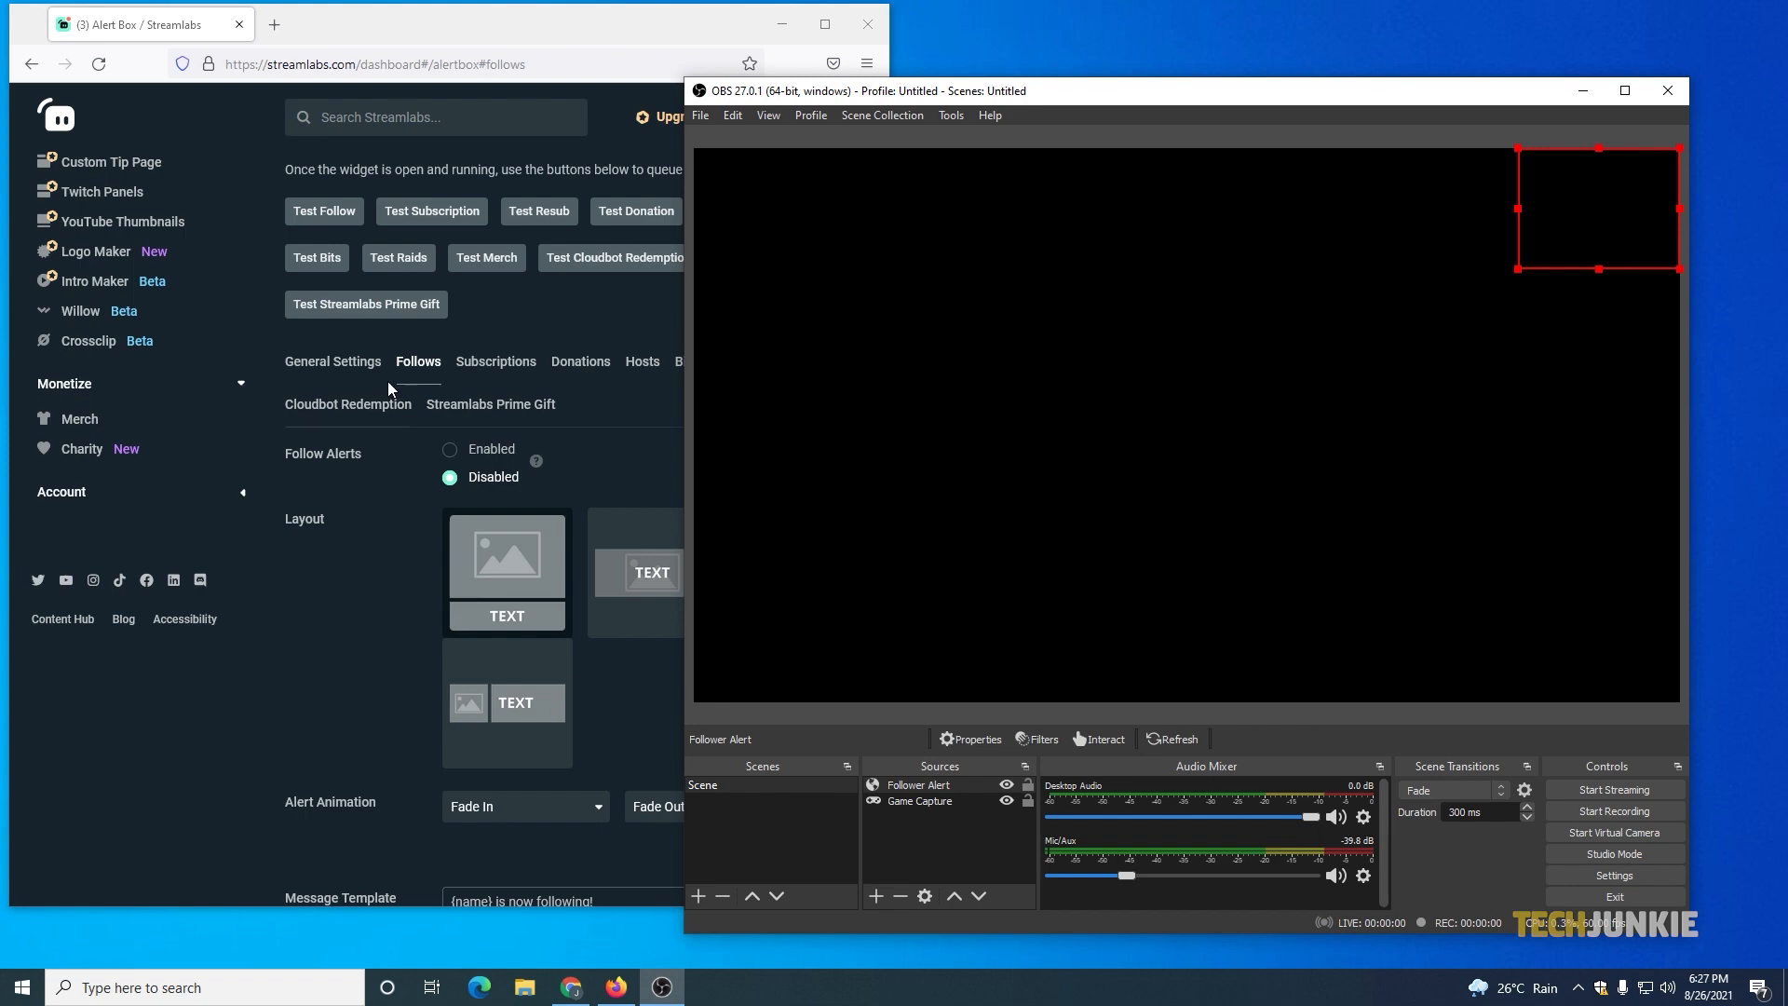
# Send test bits, follow and subscription alerts and watch them play in the OBS preview.
pyautogui.click(318, 261)
pyautogui.click(320, 220)
pyautogui.click(459, 214)
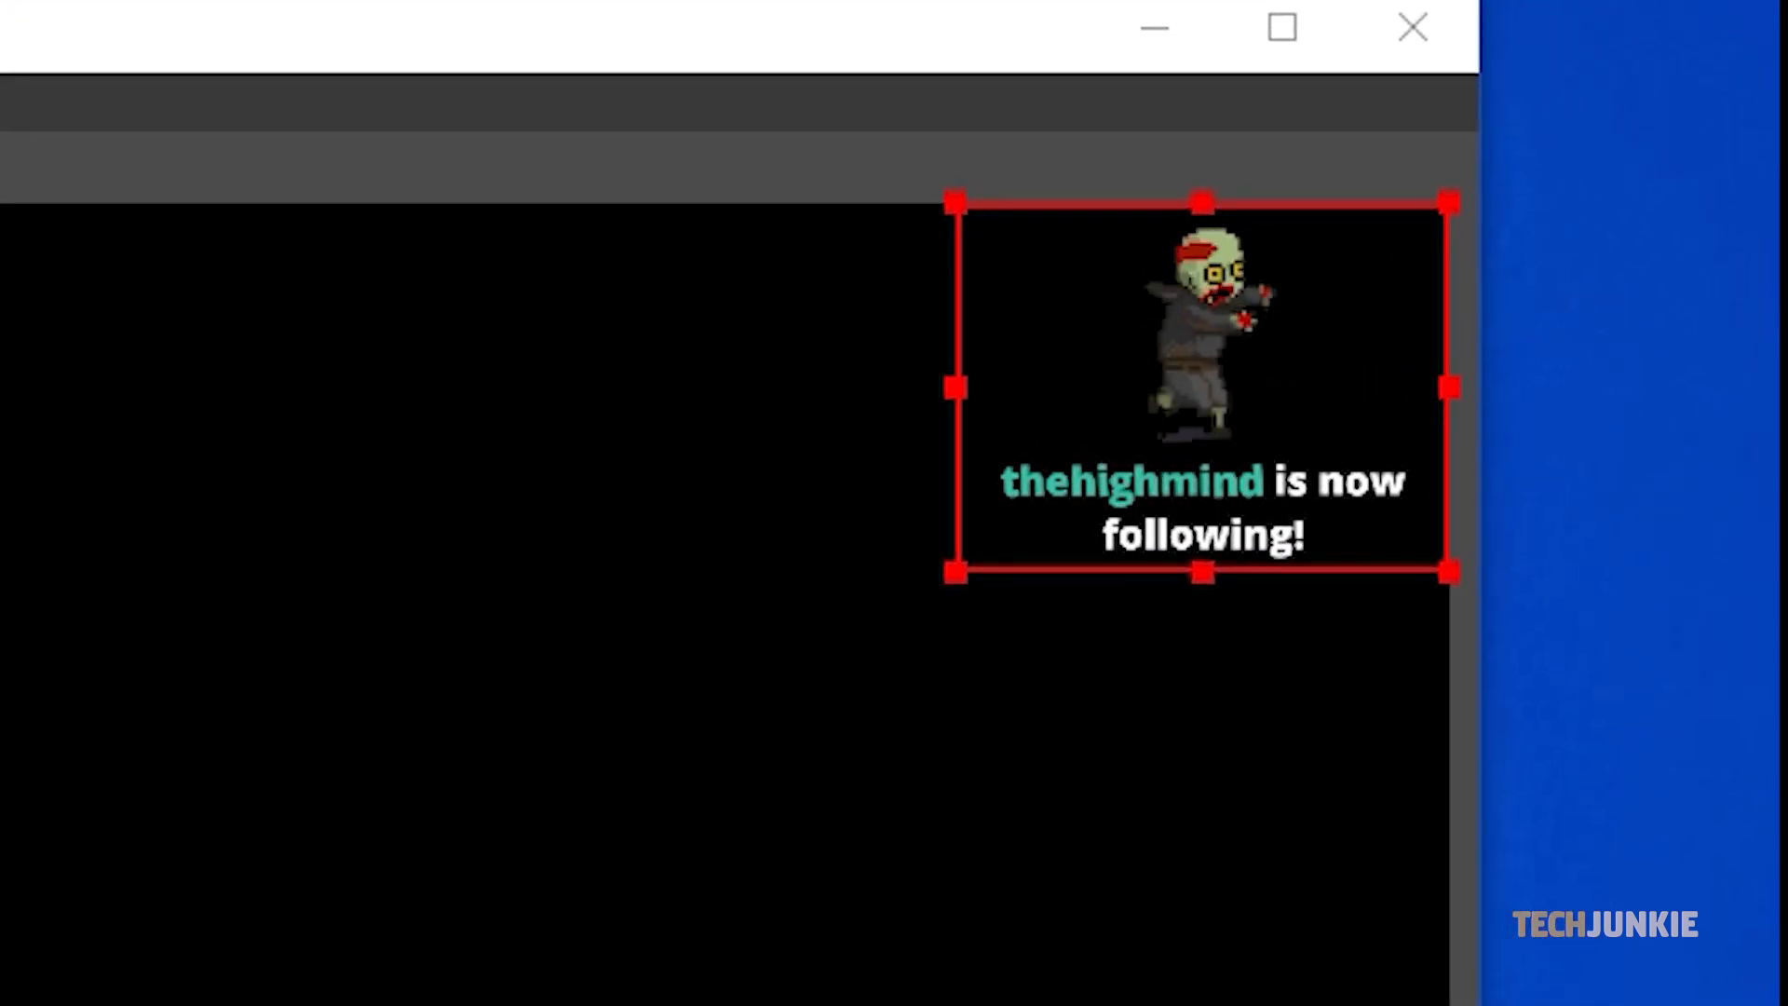
pyautogui.hotkey('alt', 'Tab')
pyautogui.moveTo(93, 2)
pyautogui.mouseDown()
pyautogui.moveTo(232, 2)
pyautogui.moveTo(65, 13)
pyautogui.mouseUp()
pyautogui.click(377, 62)
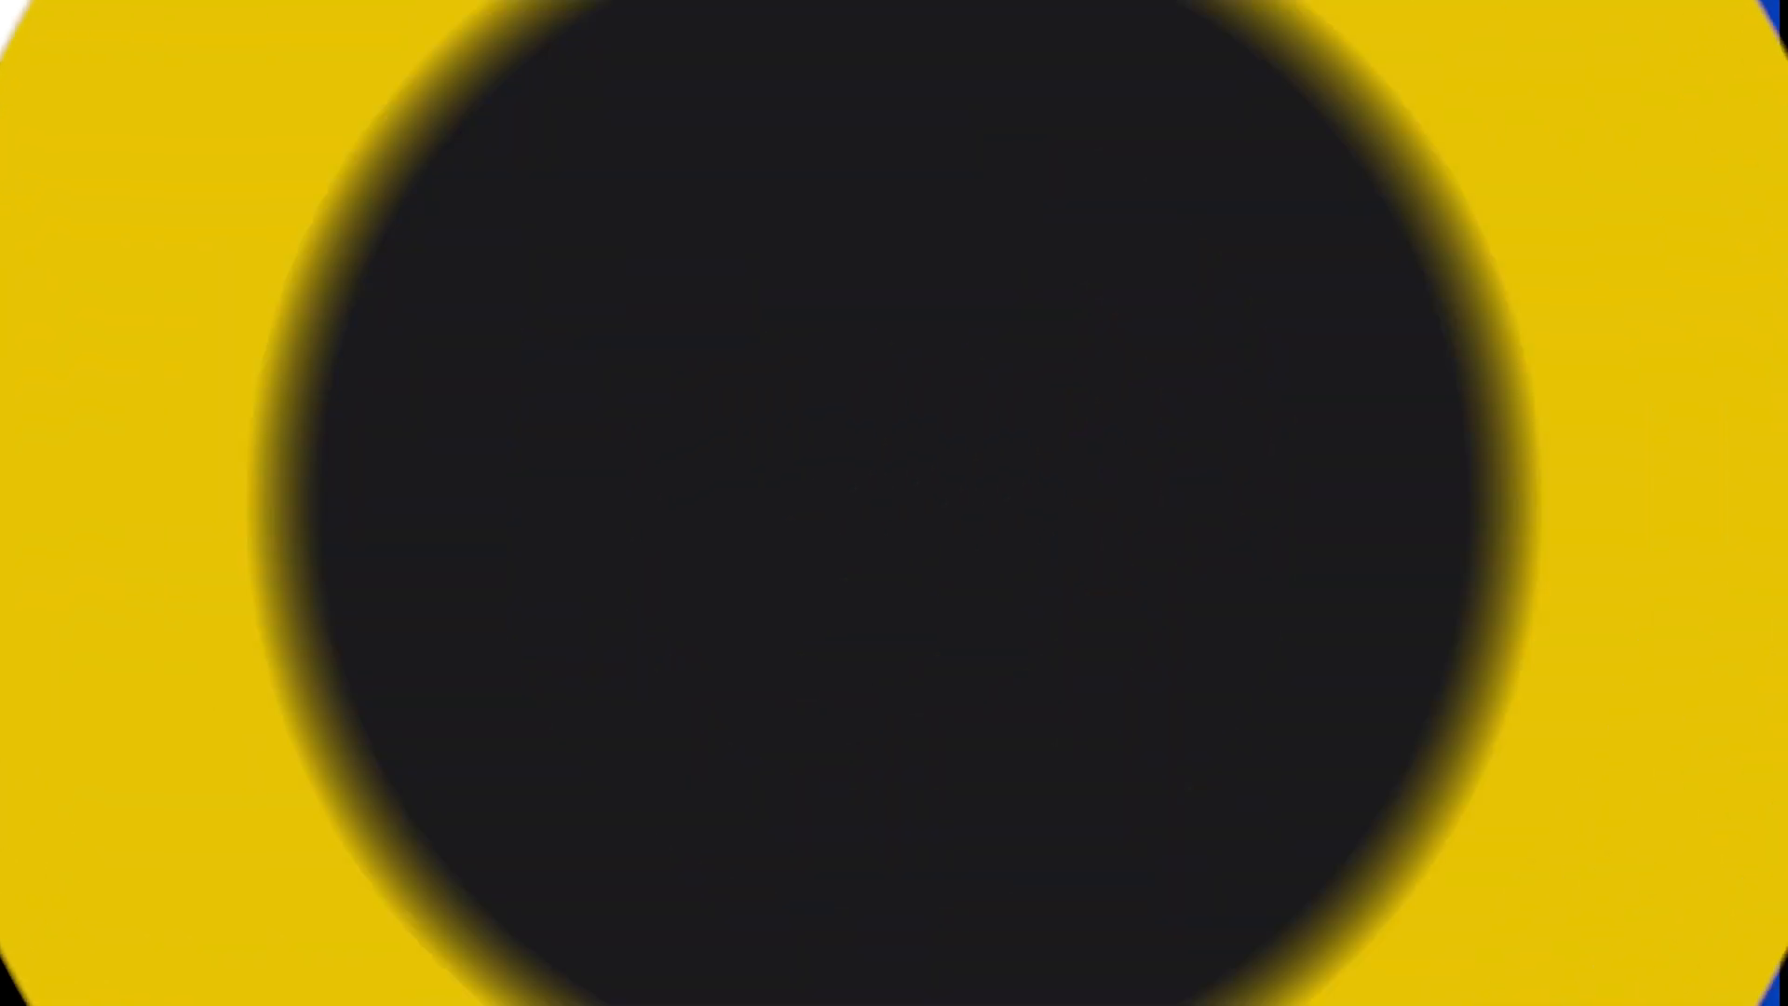